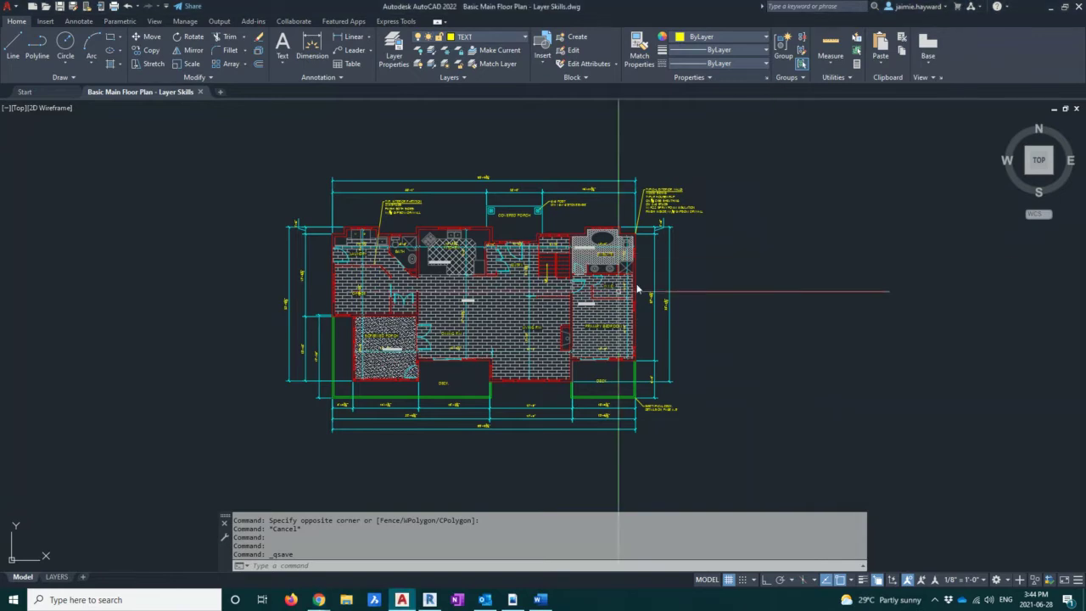
# - Examine the rooms, floor hatching and dimensions of the main floor plan in model space
pyautogui.scroll(2, 611, 302)
pyautogui.scroll(2, 611, 301)
pyautogui.scroll(-1, 645, 361)
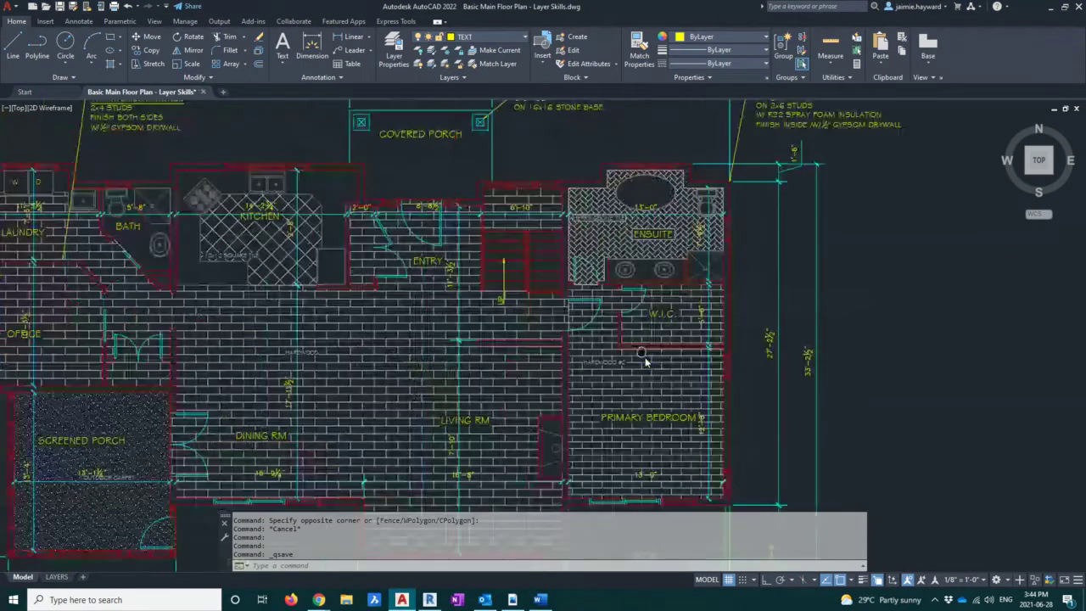
pyautogui.moveTo(406, 406); pyautogui.dragTo(518, 321, button='middle')
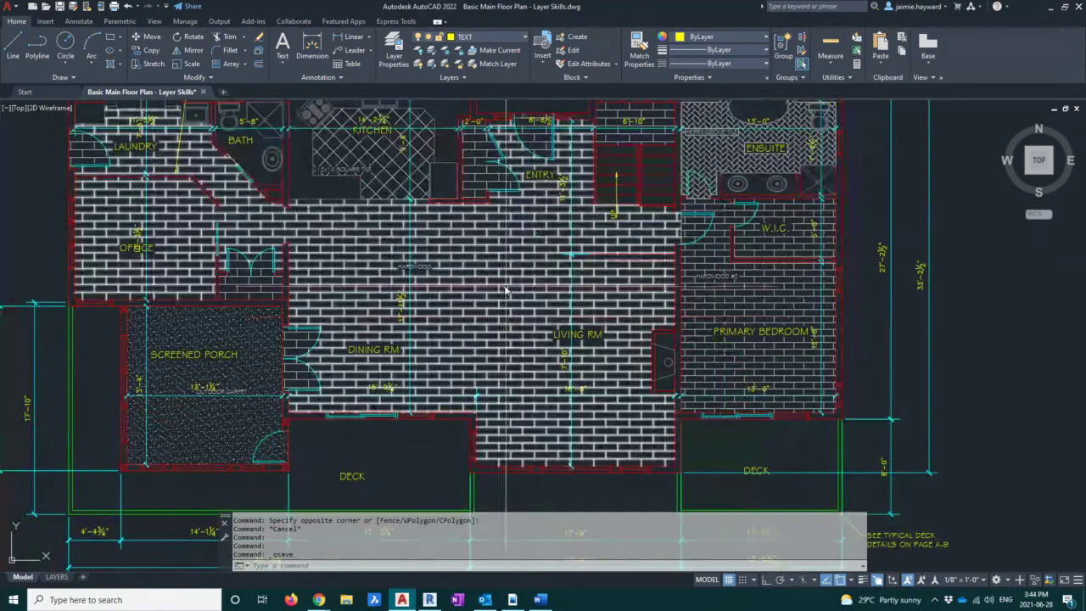
pyautogui.scroll(-4, 503, 287)
pyautogui.scroll(-5, 502, 287)
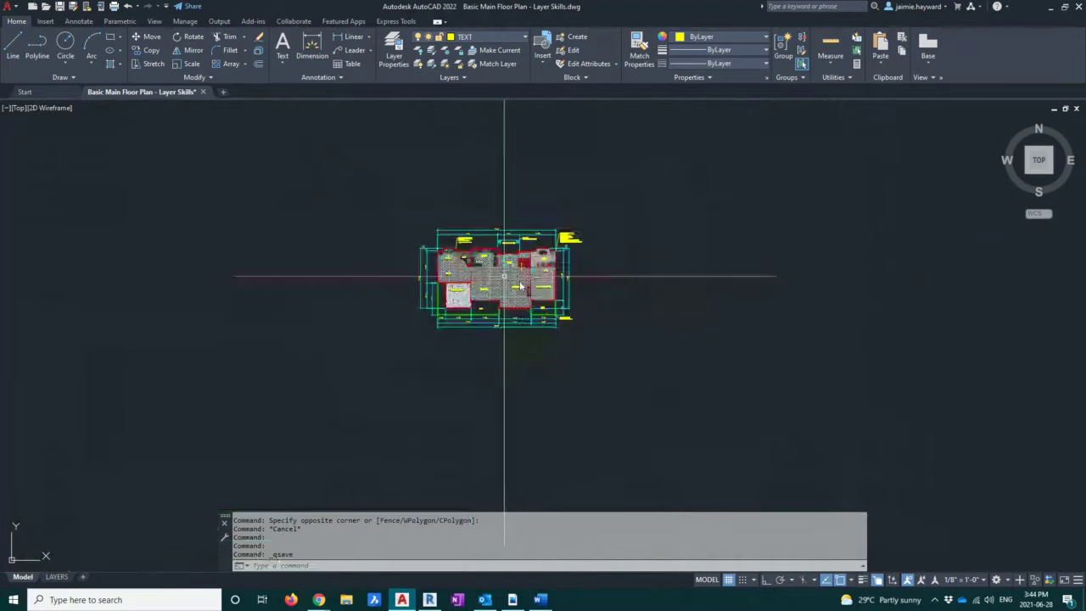
pyautogui.scroll(-2, 490, 269)
pyautogui.scroll(-4, 505, 322)
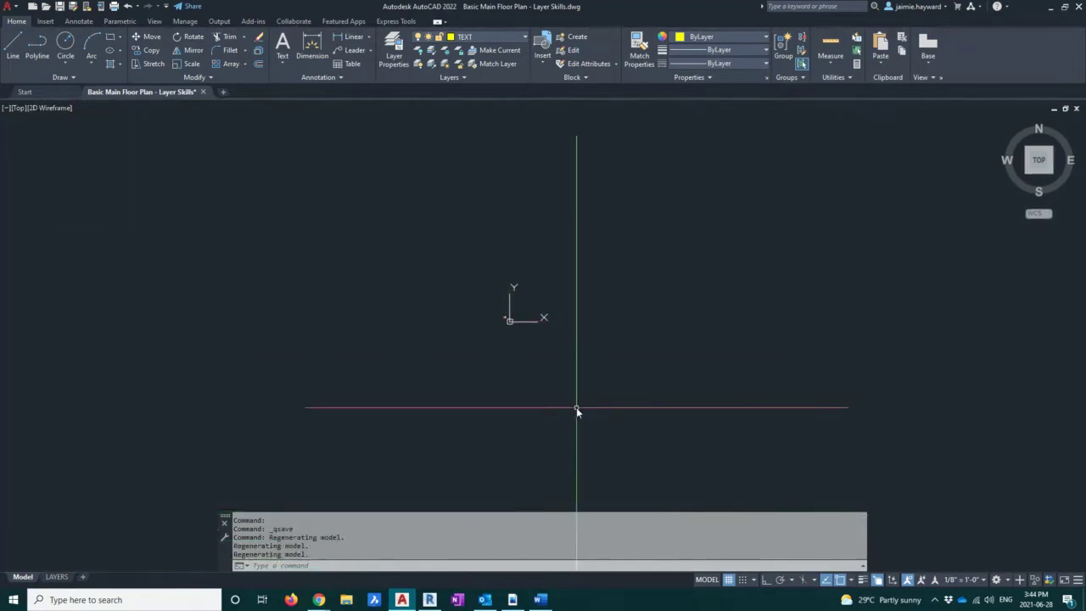
# - Zoom the model space view with the All option to bring the floor plan back into view
pyautogui.write('z')
pyautogui.press('Return')
pyautogui.write('A')
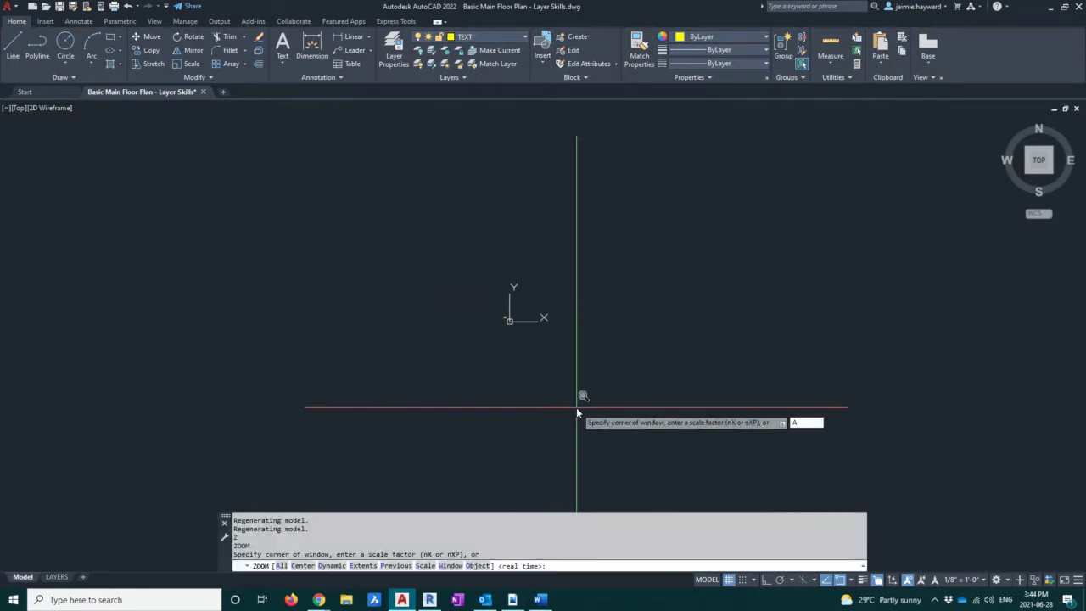
pyautogui.press('Return')
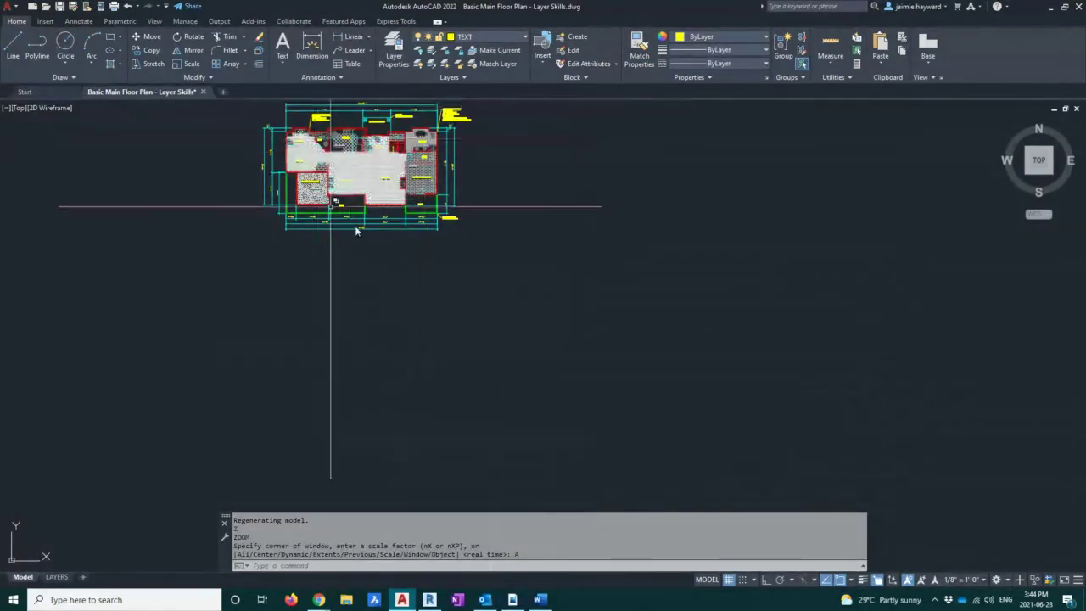
# - Zoom to the drawing's extents so the floor plan fills the view
pyautogui.moveTo(435, 343); pyautogui.dragTo(438, 372, button='middle')
pyautogui.write('Z')
pyautogui.press('Return')
pyautogui.write('E')
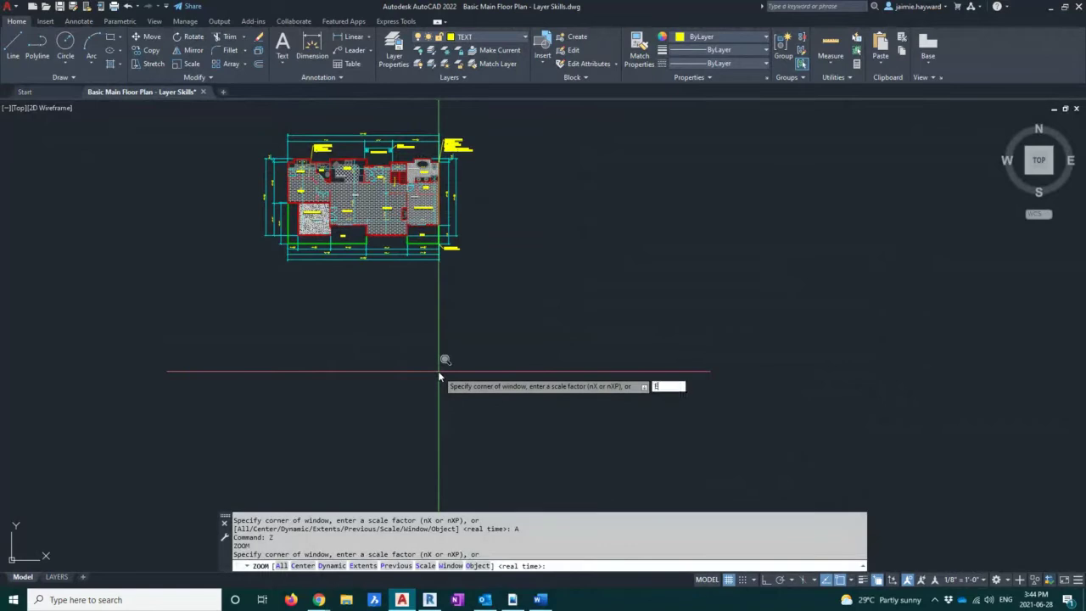
pyautogui.press('Return')
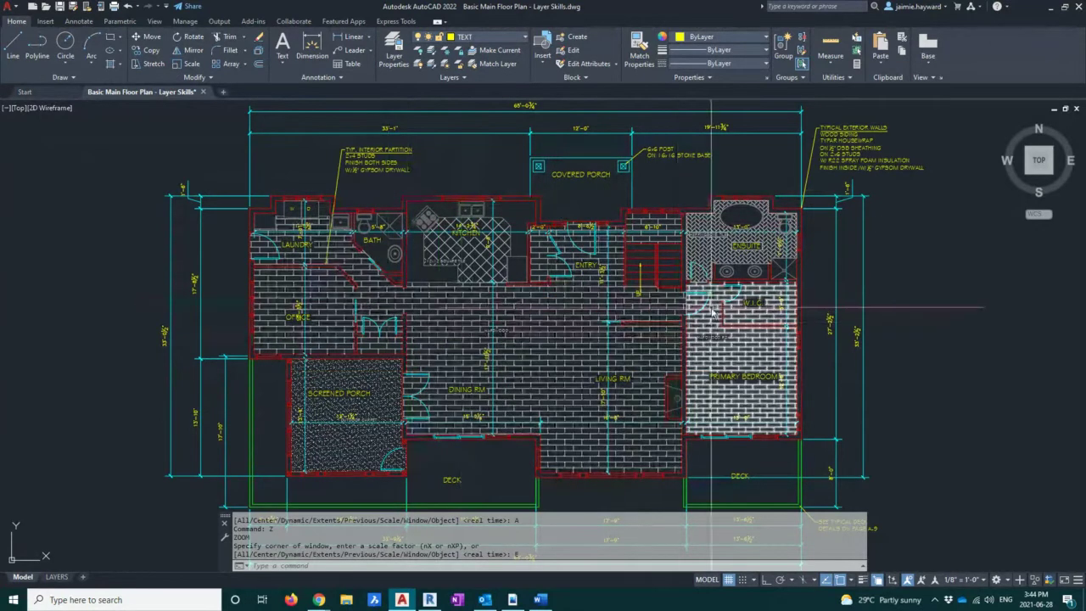
# - Examine the floor plan's room labels, exterior wall note, hatching and dimensions, checking the object properties of the note
pyautogui.scroll(5, 718, 227)
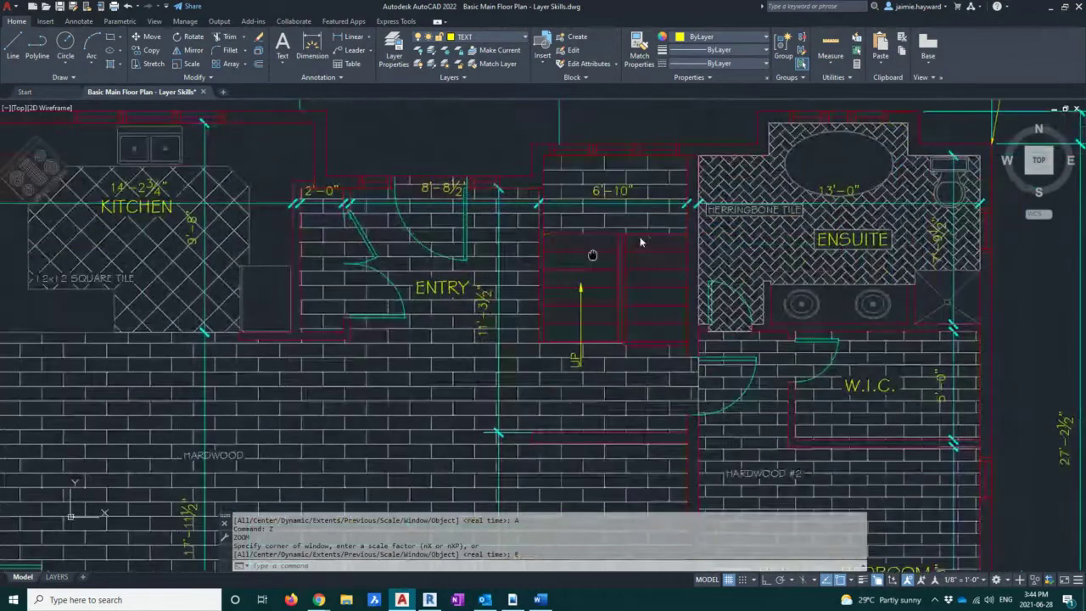
pyautogui.scroll(-5, 427, 304)
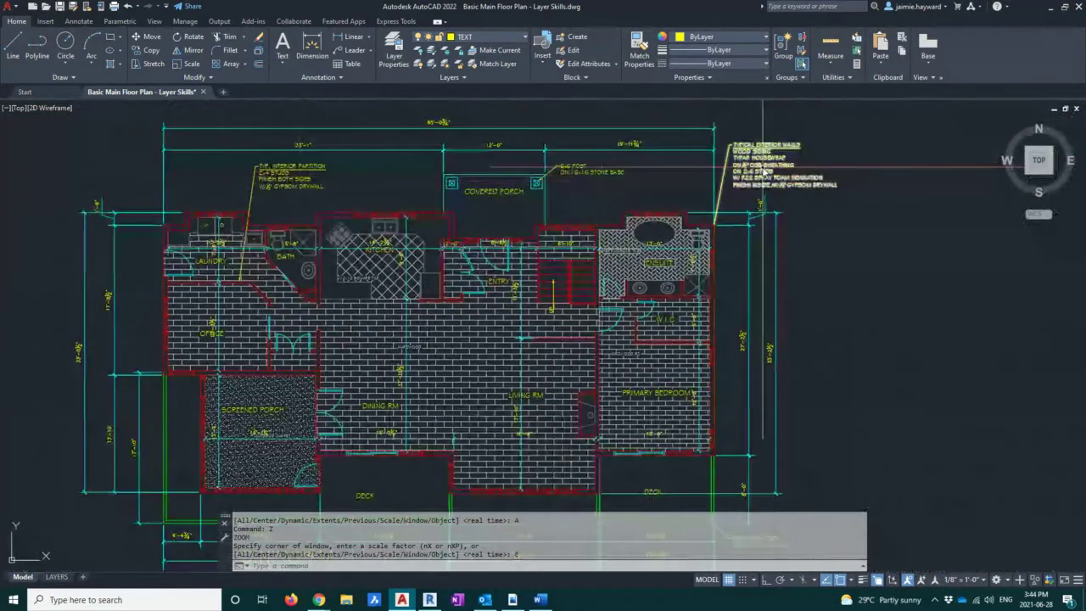
pyautogui.moveTo(764, 168)
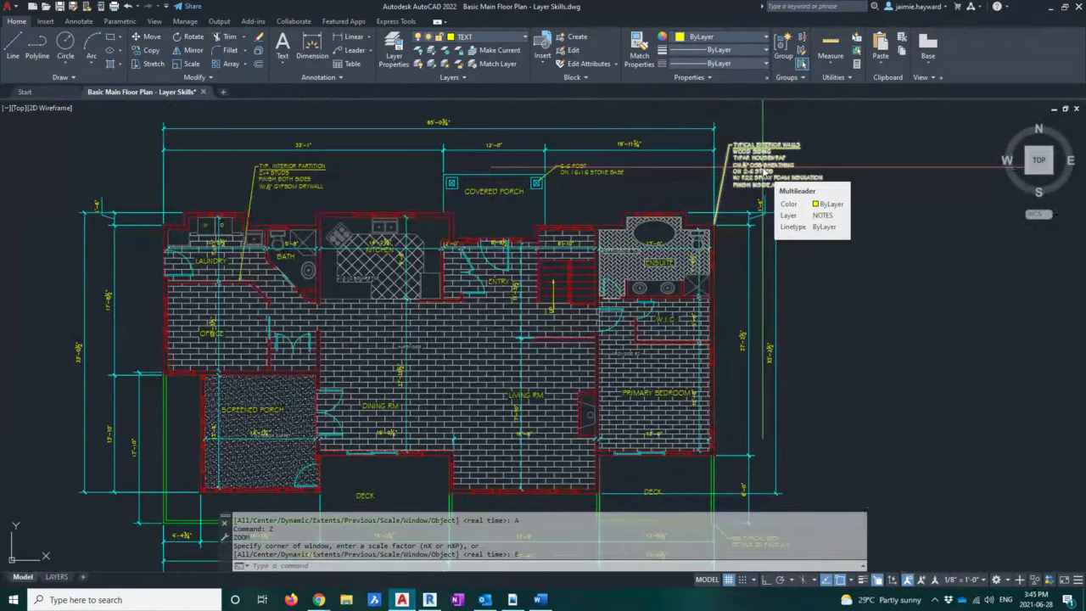
pyautogui.moveTo(523, 253); pyautogui.dragTo(554, 190, button='middle')
pyautogui.scroll(-4, 554, 190)
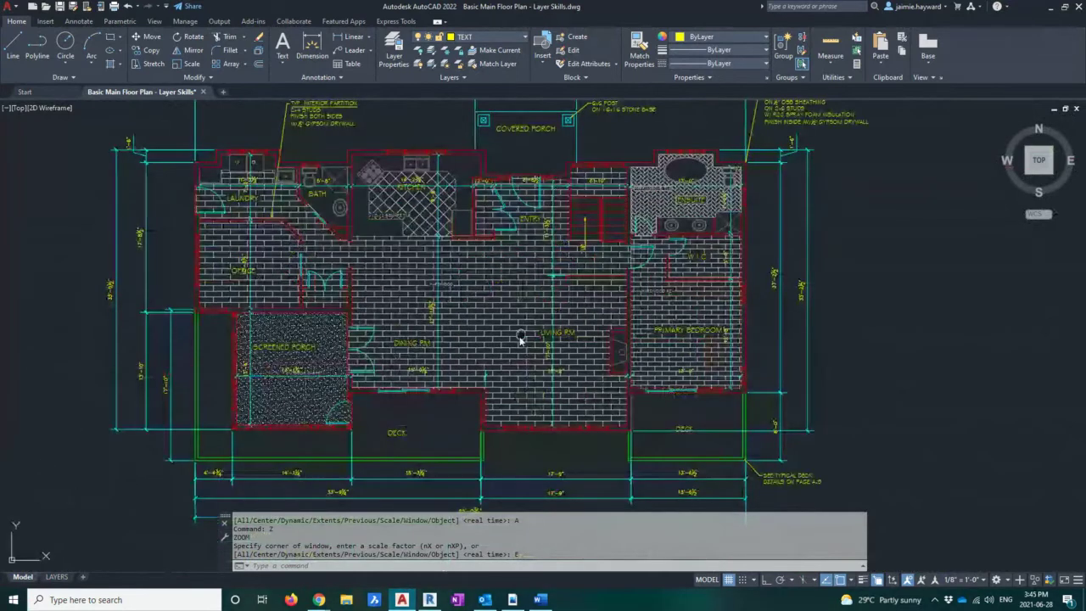
pyautogui.press('Escape')
pyautogui.scroll(5, 466, 338)
pyautogui.moveTo(465, 338); pyautogui.dragTo(506, 338, button='middle')
pyautogui.press('Escape')
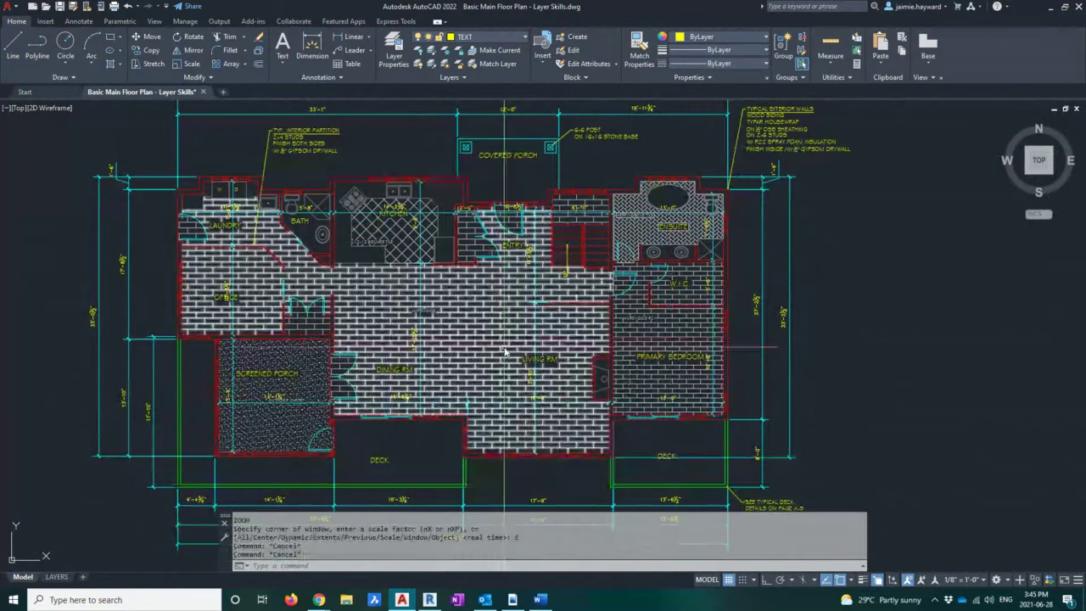
pyautogui.scroll(-2, 506, 352)
pyautogui.press('Escape')
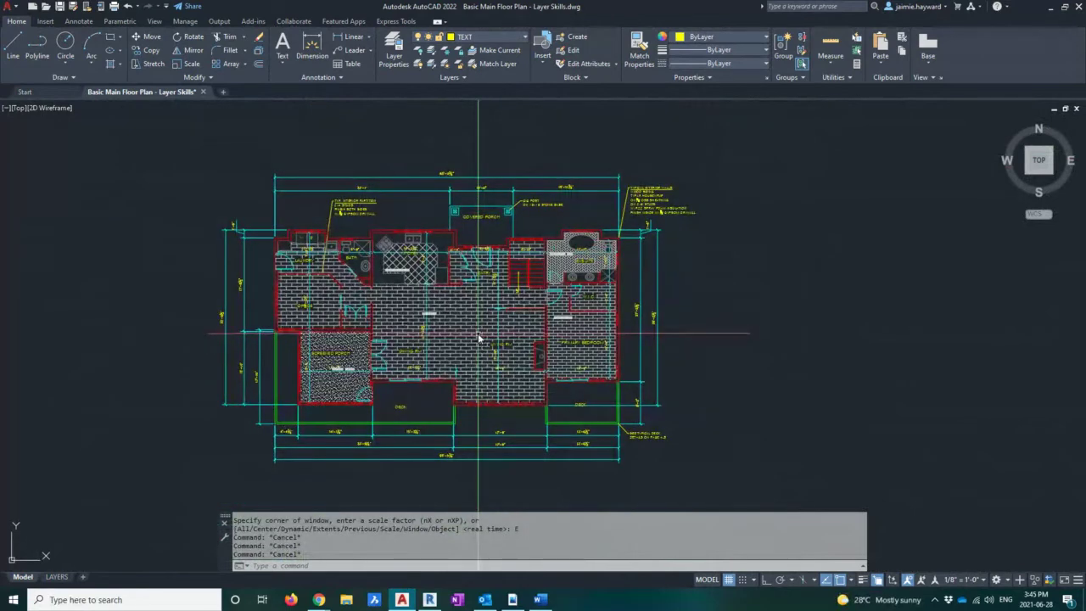
pyautogui.scroll(2, 478, 338)
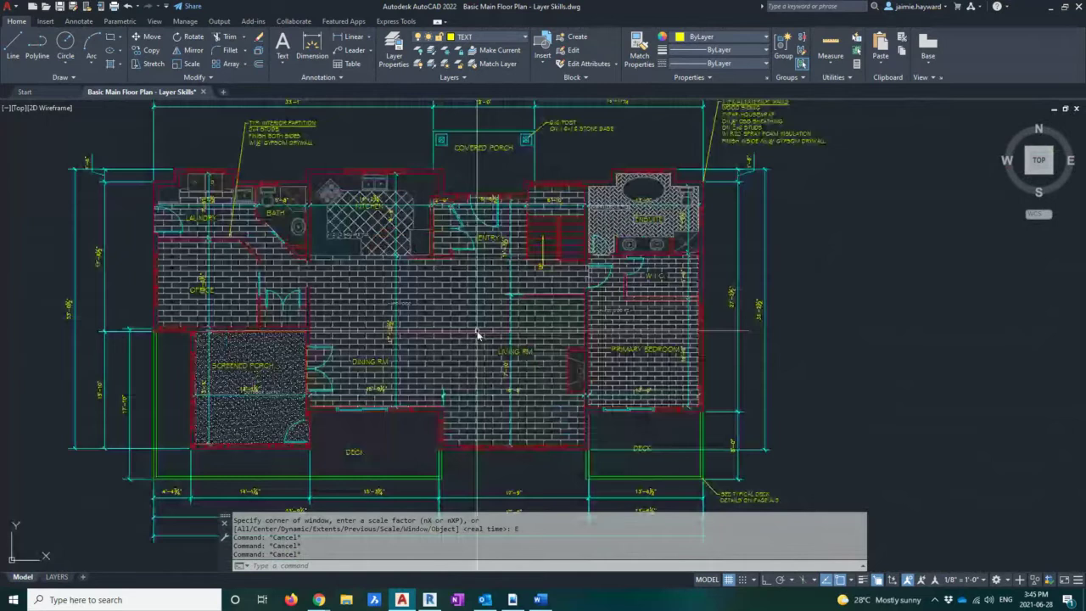
pyautogui.moveTo(478, 335); pyautogui.dragTo(546, 408, button='middle')
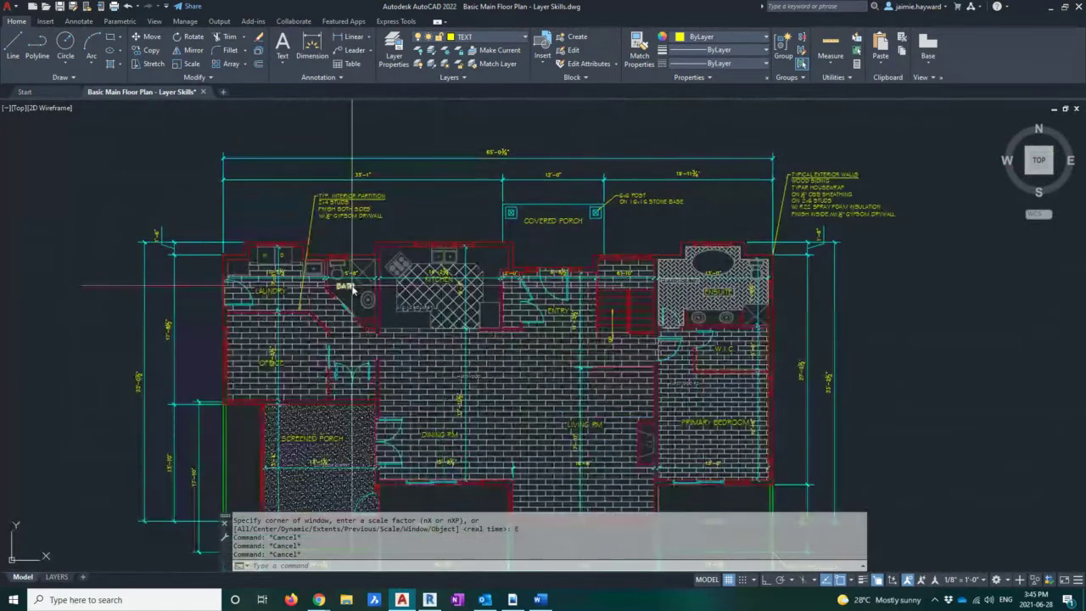
pyautogui.moveTo(352, 286)
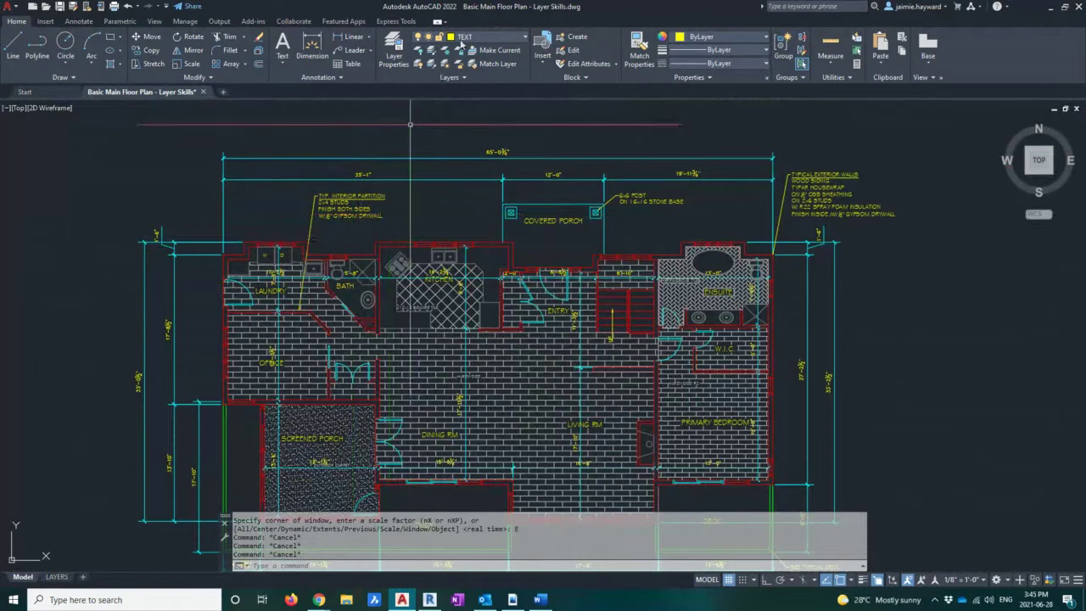
# - Review the list of layers available in model space without changing the current layer
pyautogui.click(486, 40)
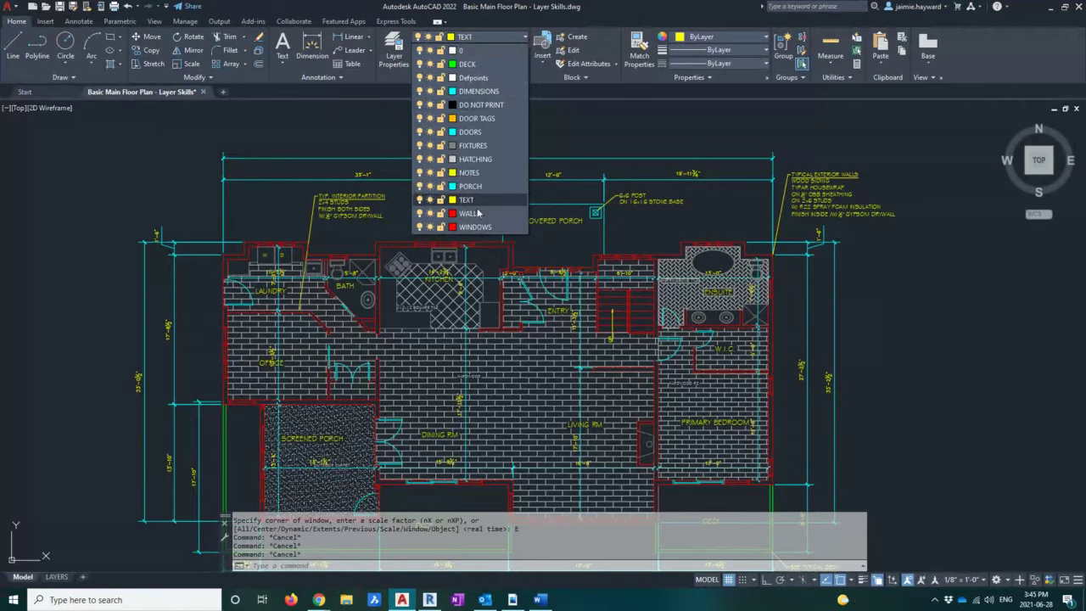
pyautogui.click(191, 175)
pyautogui.click(168, 158)
pyautogui.press('Escape')
pyautogui.press('Escape')
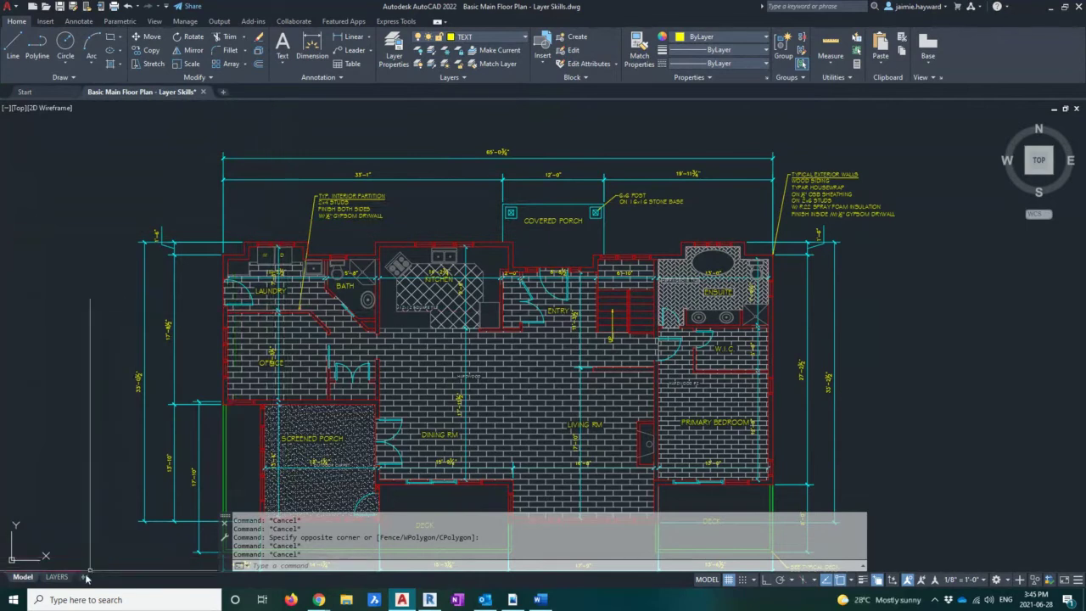
# - Switch from model space to the LAYERS layout
pyautogui.scroll(-2, 423, 274)
pyautogui.click(56, 576)
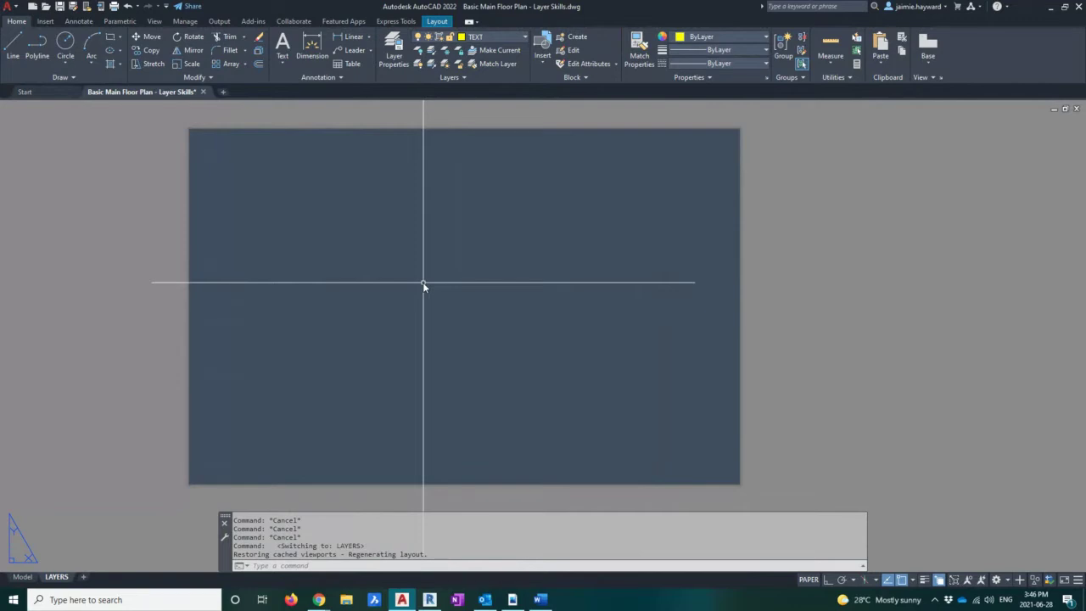
pyautogui.write('la')
pyautogui.press('Escape')
pyautogui.press('Escape')
pyautogui.press('Escape')
pyautogui.press('Escape')
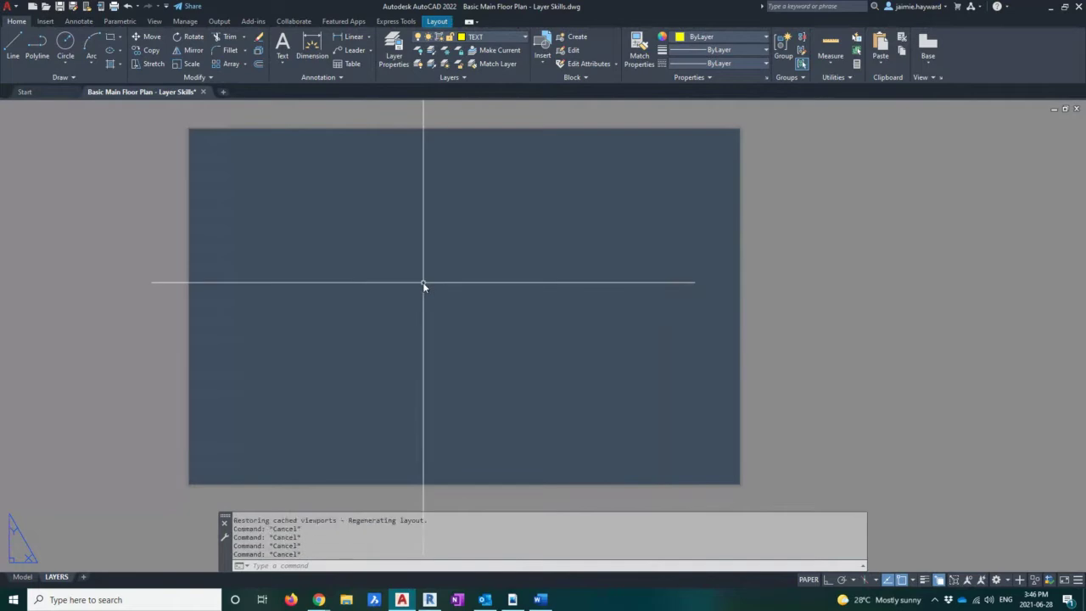
# - Start the VIEWPORTS command and choose the Two: Horizontal arrangement with 0.00 spacing, 2D setup and 2D Wireframe visual style
pyautogui.write('VIEWPORTS')
pyautogui.press('Return')
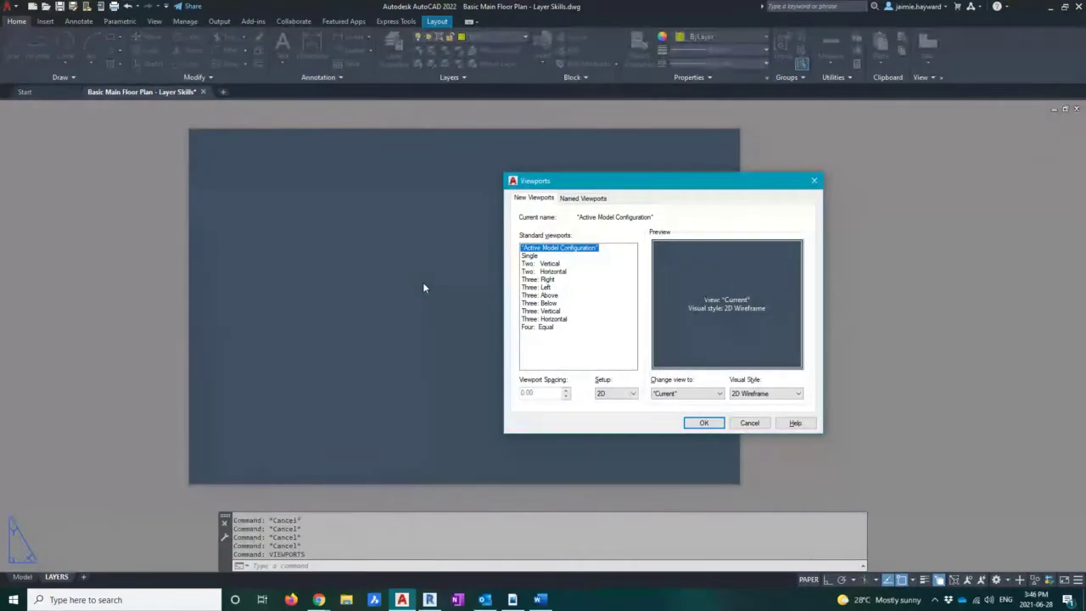
pyautogui.click(541, 264)
pyautogui.press('Down')
pyautogui.press('Down')
pyautogui.press('Down')
pyautogui.press('Down')
pyautogui.press('Down')
pyautogui.press('Down')
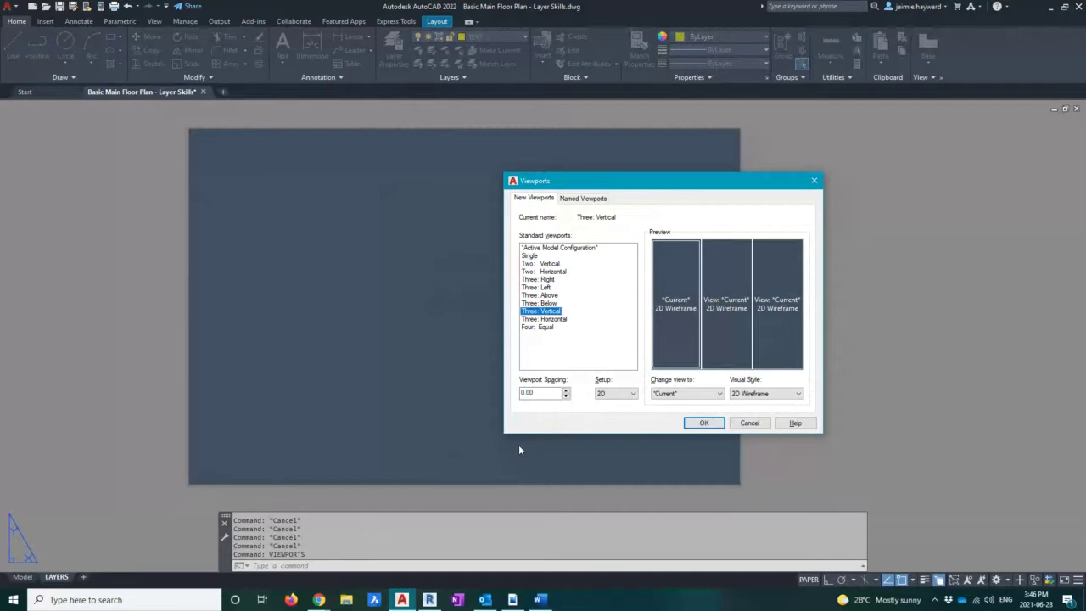
pyautogui.click(557, 271)
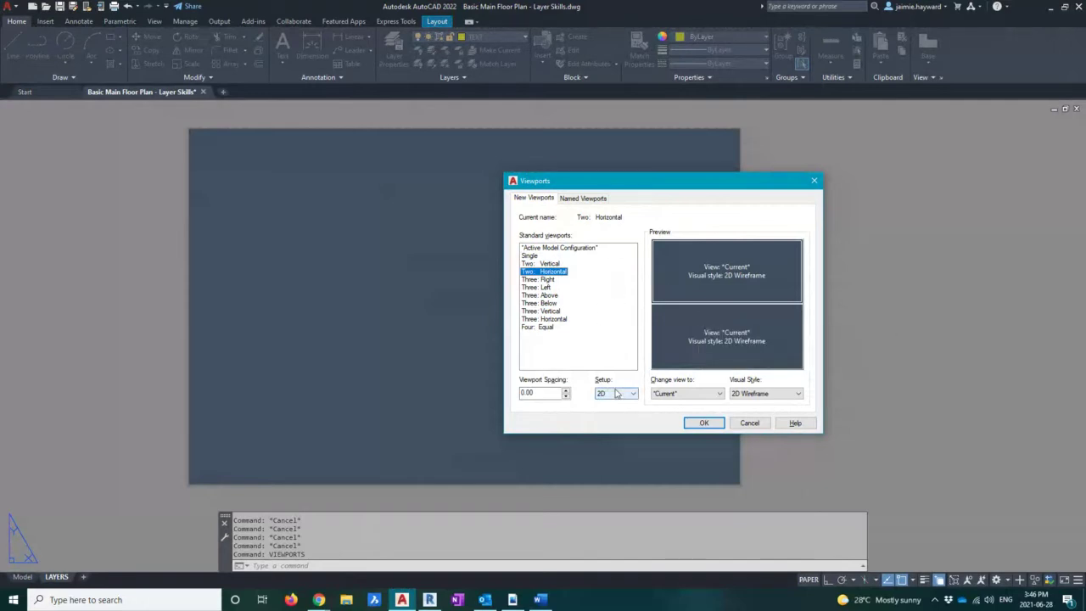
pyautogui.click(703, 423)
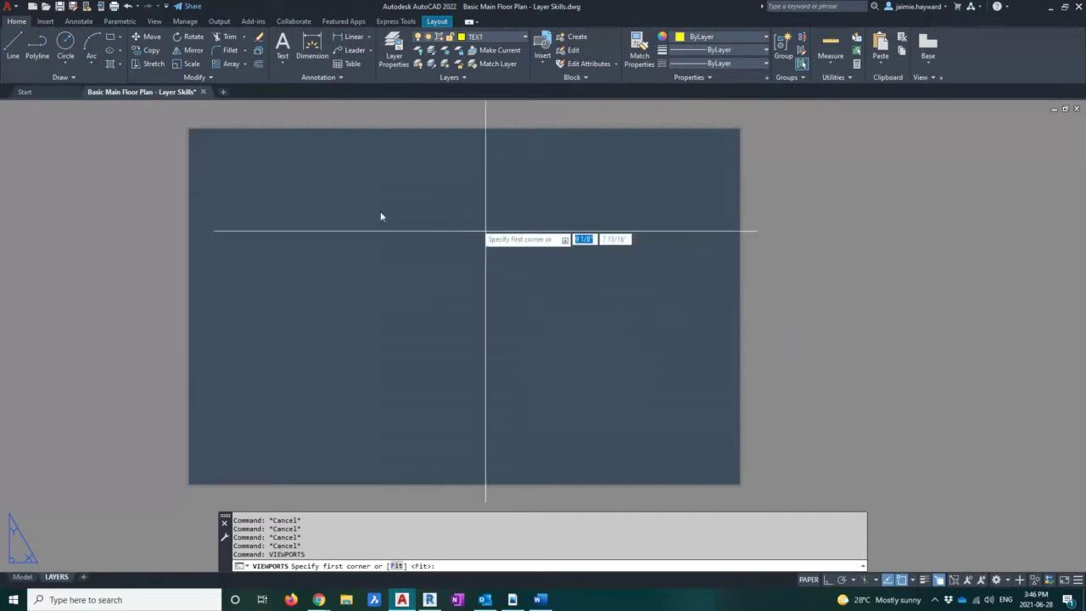
# - Place the two viewports across the whole sheet, from just inside its upper-left corner to just inside its lower-right corner
pyautogui.scroll(2, 192, 129)
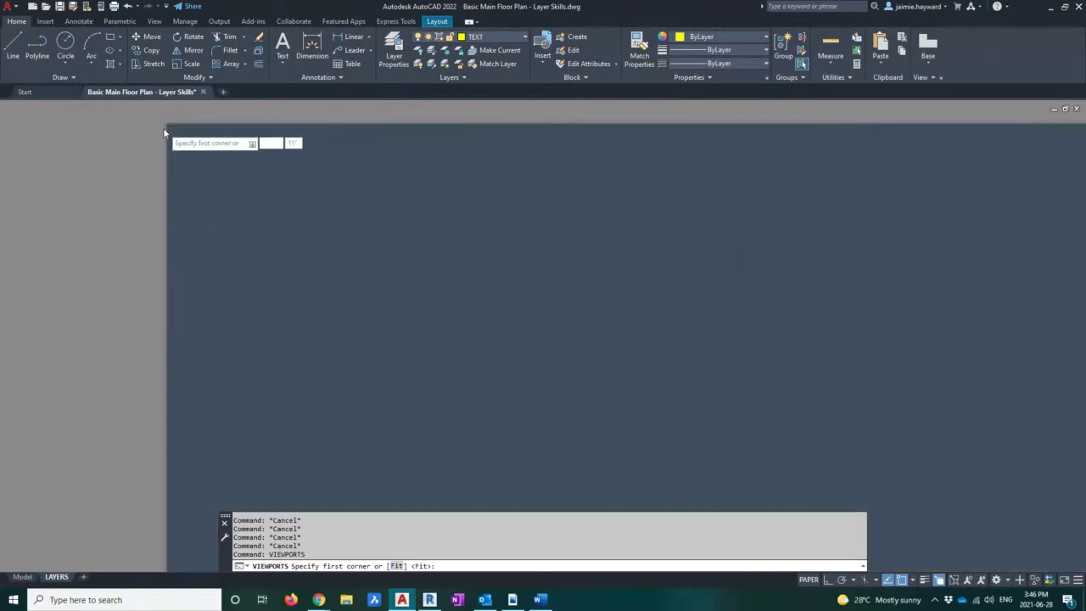
pyautogui.scroll(-2, 178, 241)
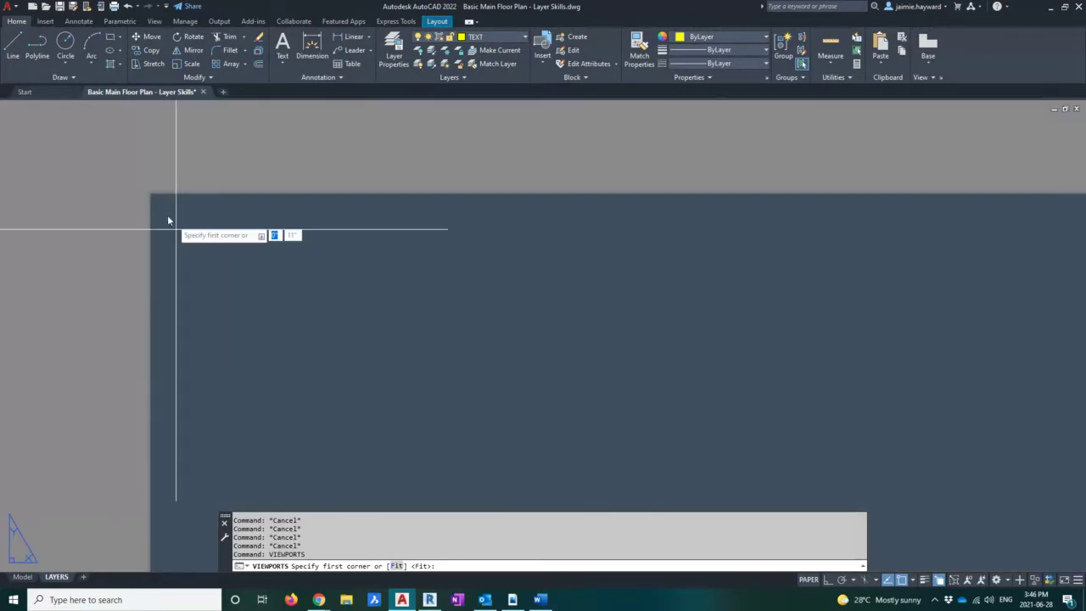
pyautogui.click(158, 200)
pyautogui.scroll(-5, 240, 179)
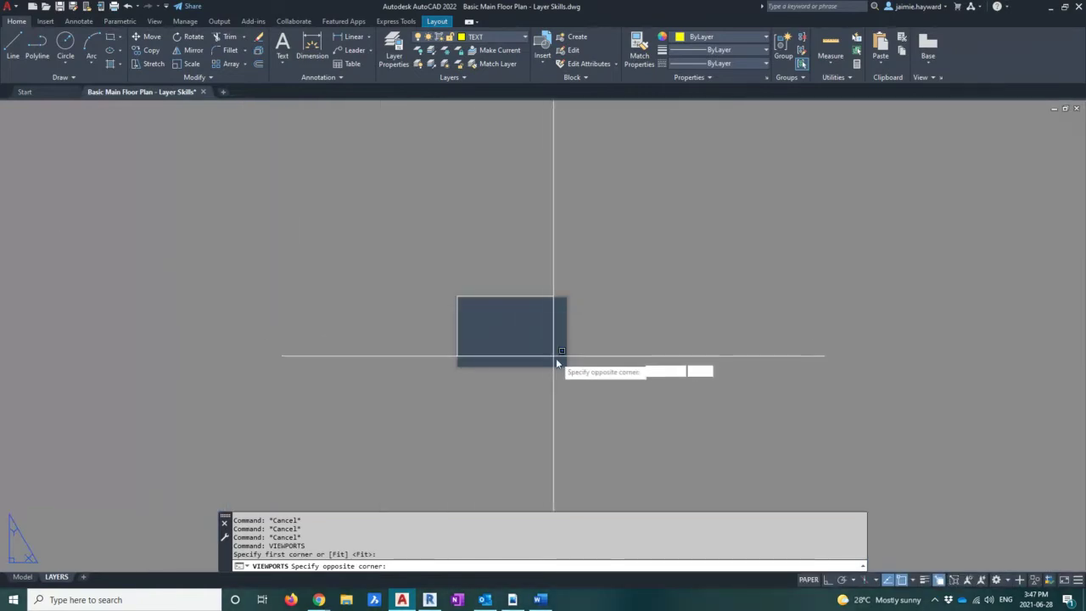
pyautogui.scroll(4, 555, 364)
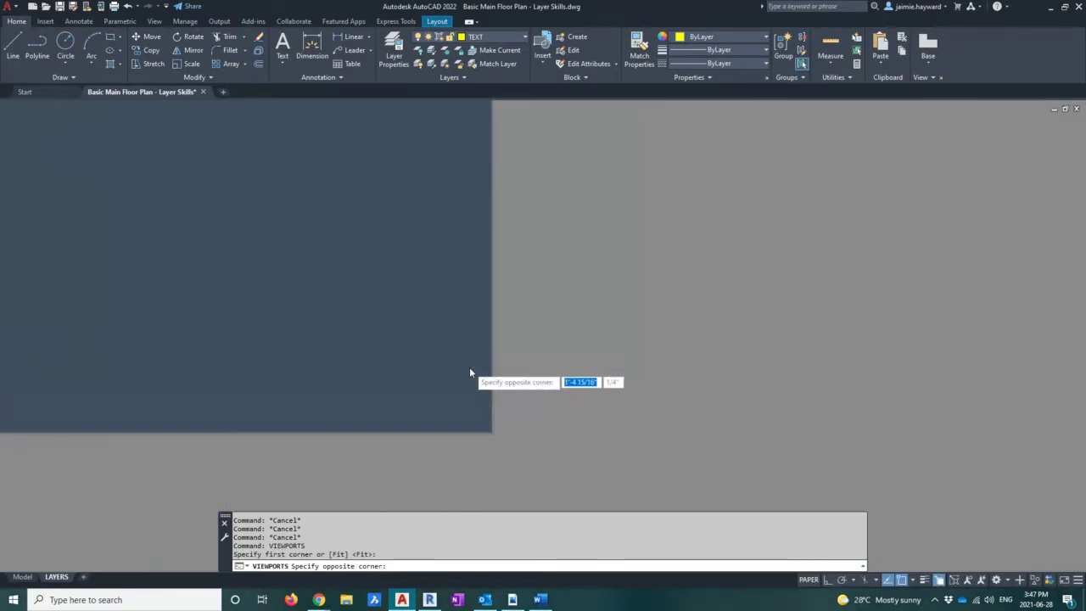
pyautogui.click(501, 468)
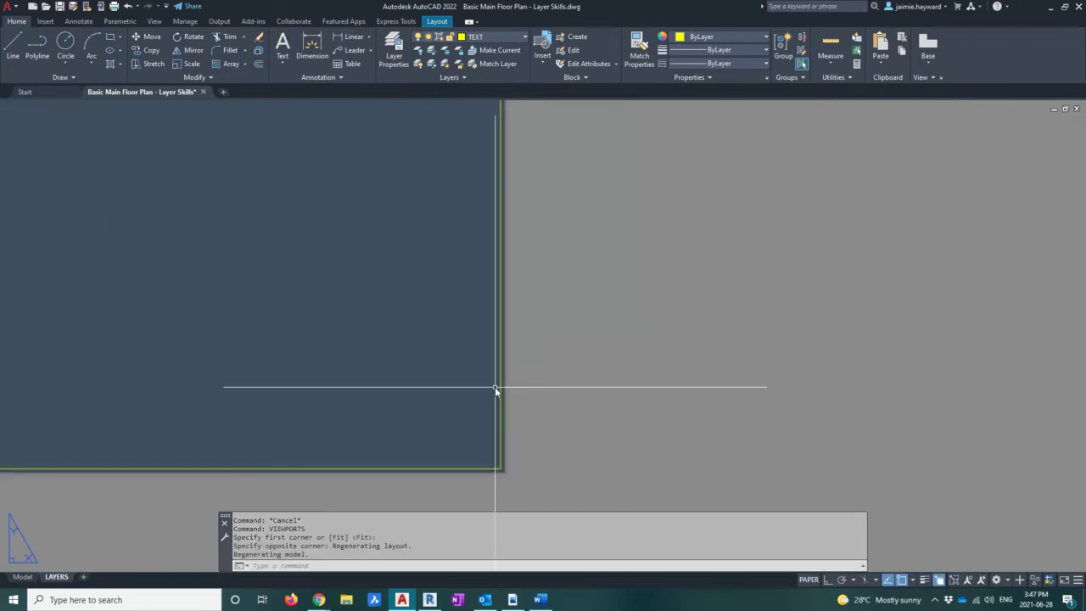
pyautogui.scroll(-3, 494, 377)
pyautogui.moveTo(457, 354); pyautogui.dragTo(586, 376, button='middle')
pyautogui.scroll(2, 516, 352)
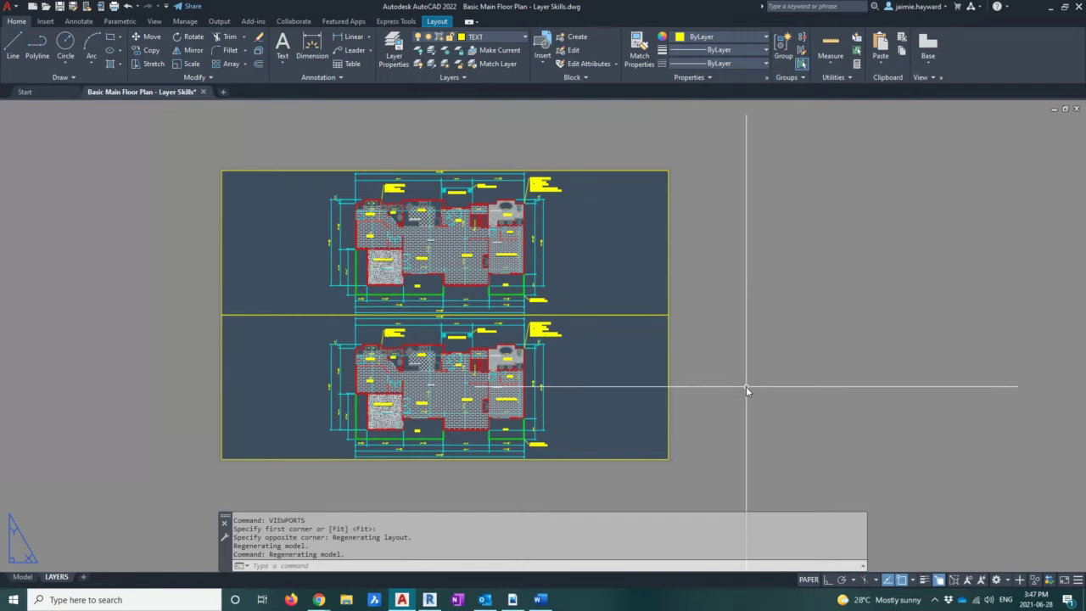
pyautogui.press('Escape')
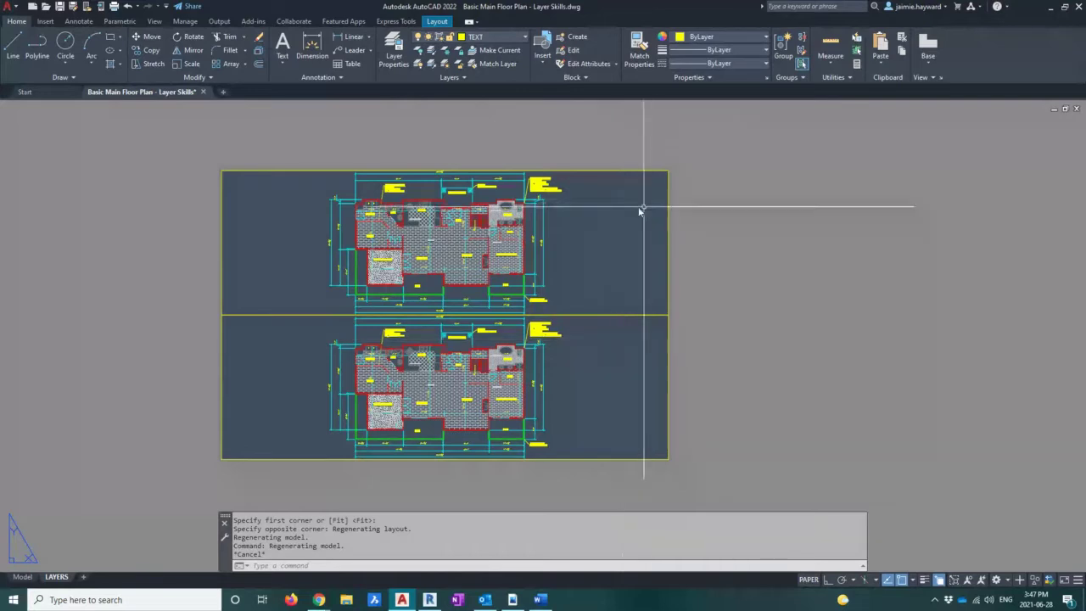
# - Review the layer list in the layout without changing the current layer
pyautogui.click(503, 39)
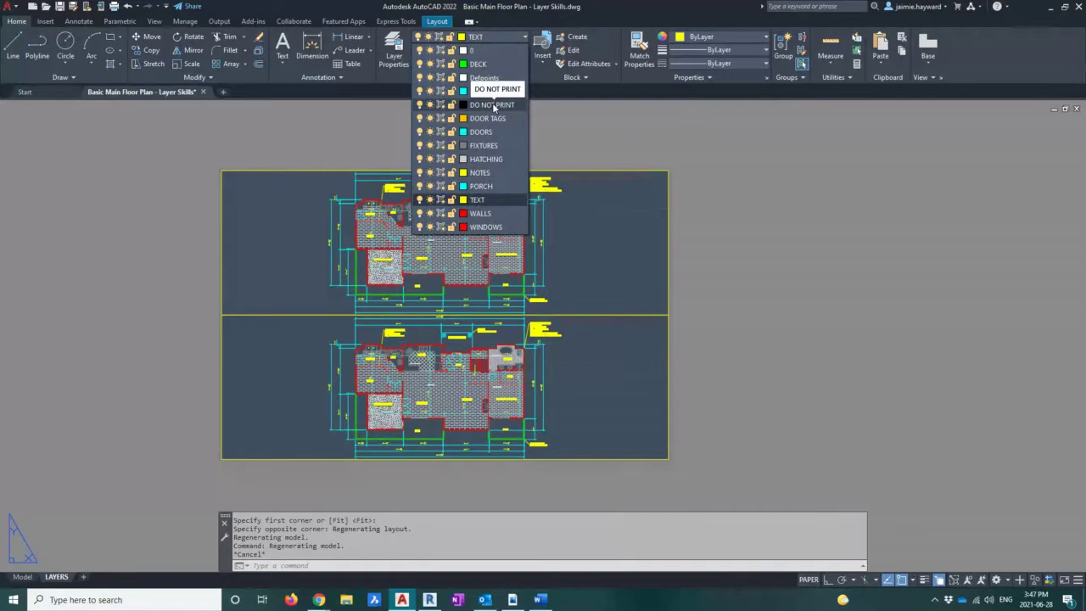
pyautogui.press('Escape')
pyautogui.moveTo(689, 282); pyautogui.dragTo(690, 297, button='middle')
pyautogui.press('Escape')
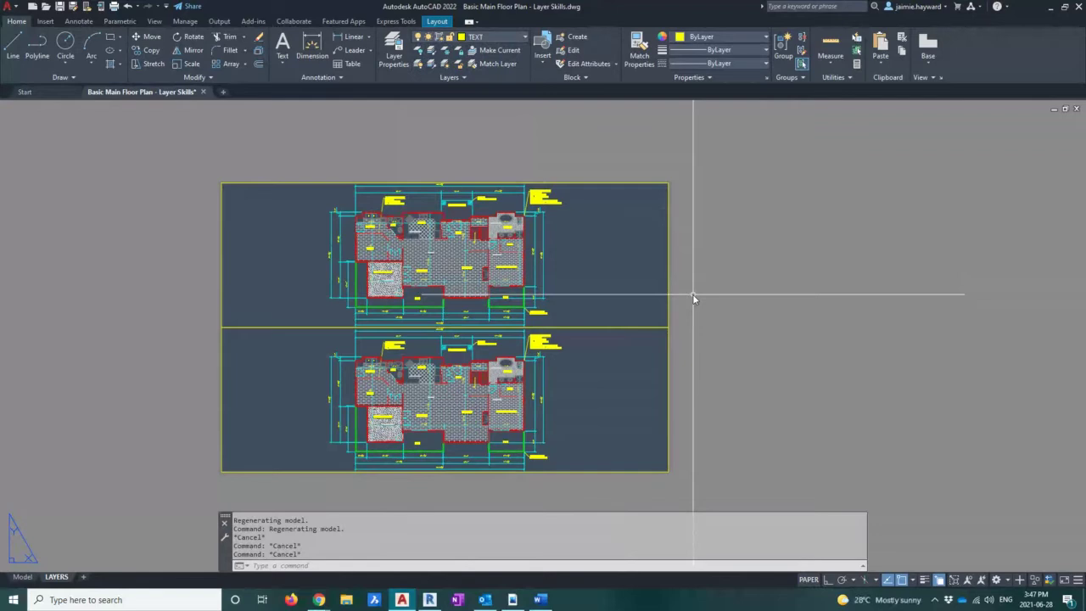
pyautogui.press('Escape')
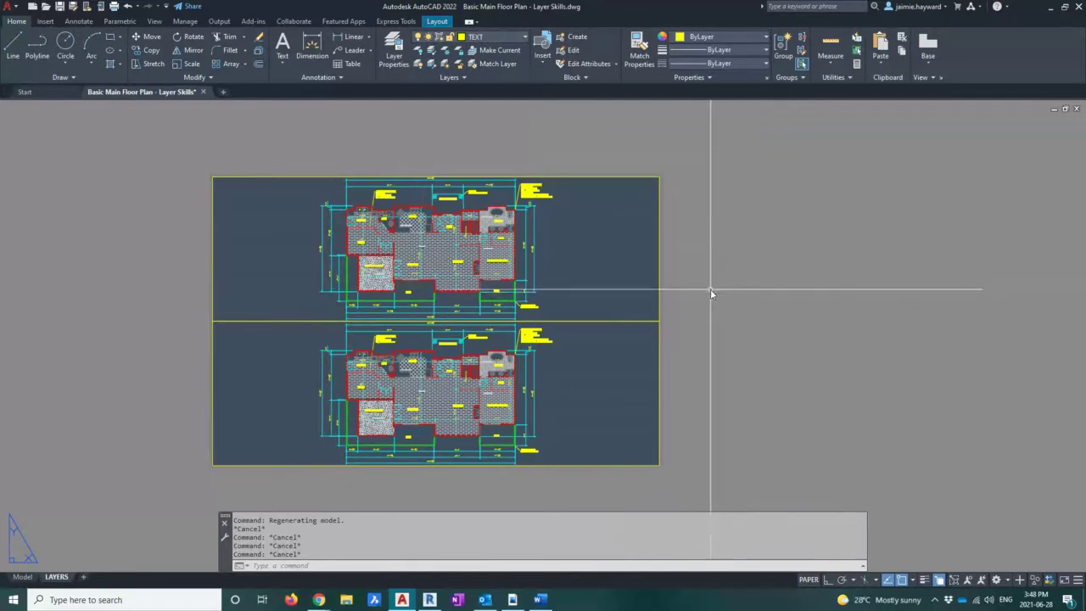
# - Move both layout viewports onto the DO NOT PRINT layer and clear the selection
pyautogui.press('Escape')
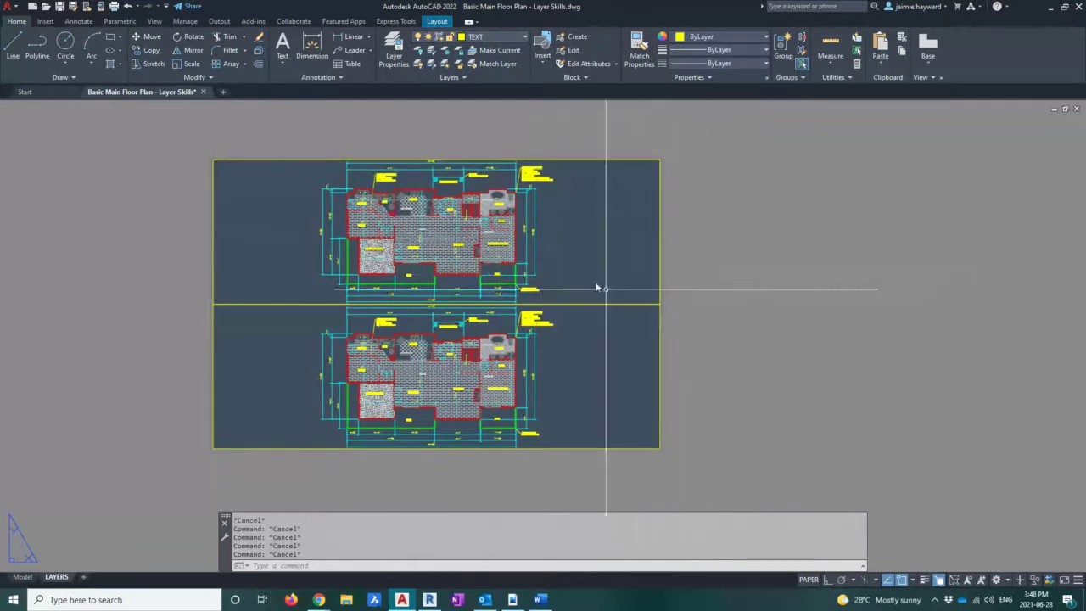
pyautogui.click(596, 303)
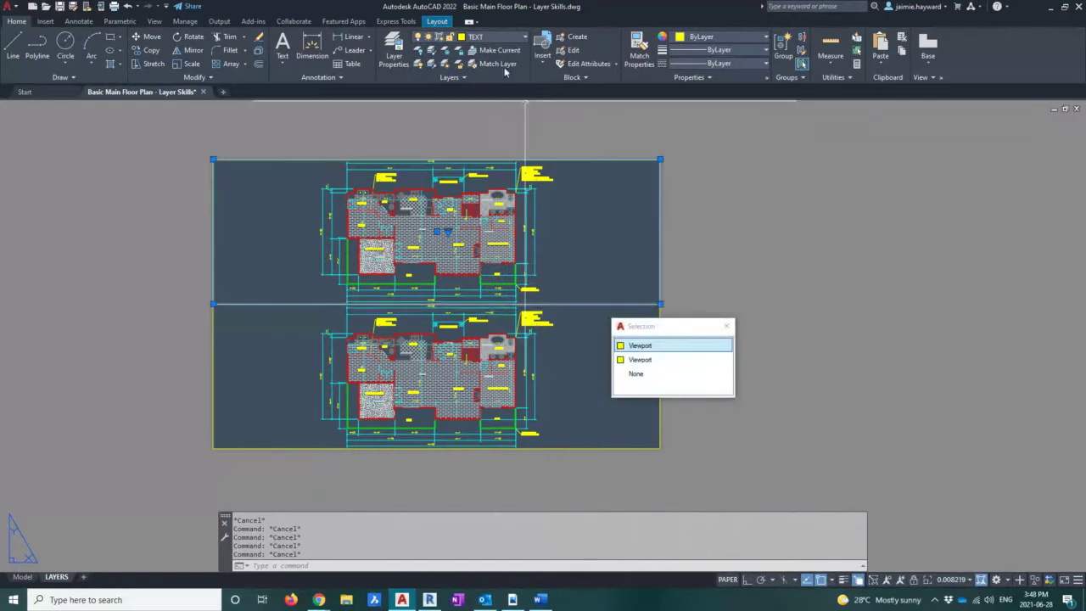
pyautogui.press('Escape')
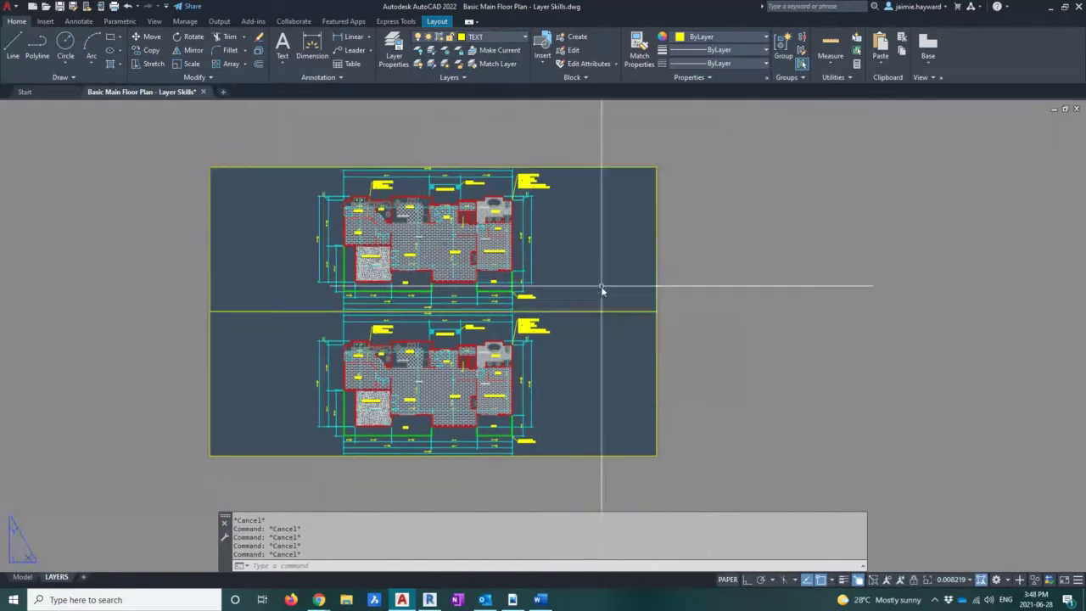
pyautogui.click(598, 287)
pyautogui.click(594, 275)
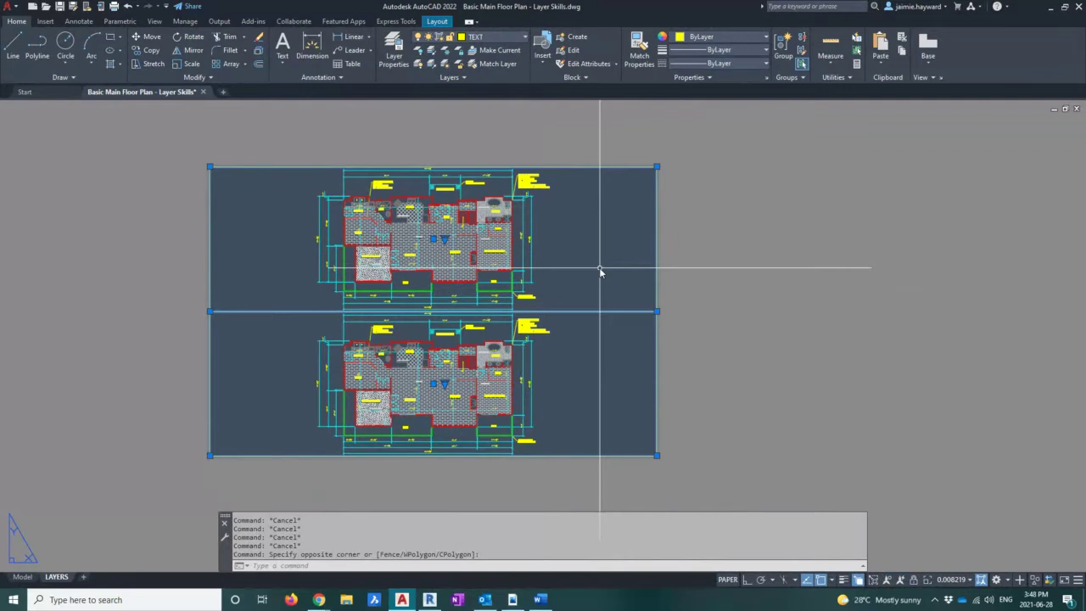
pyautogui.click(512, 37)
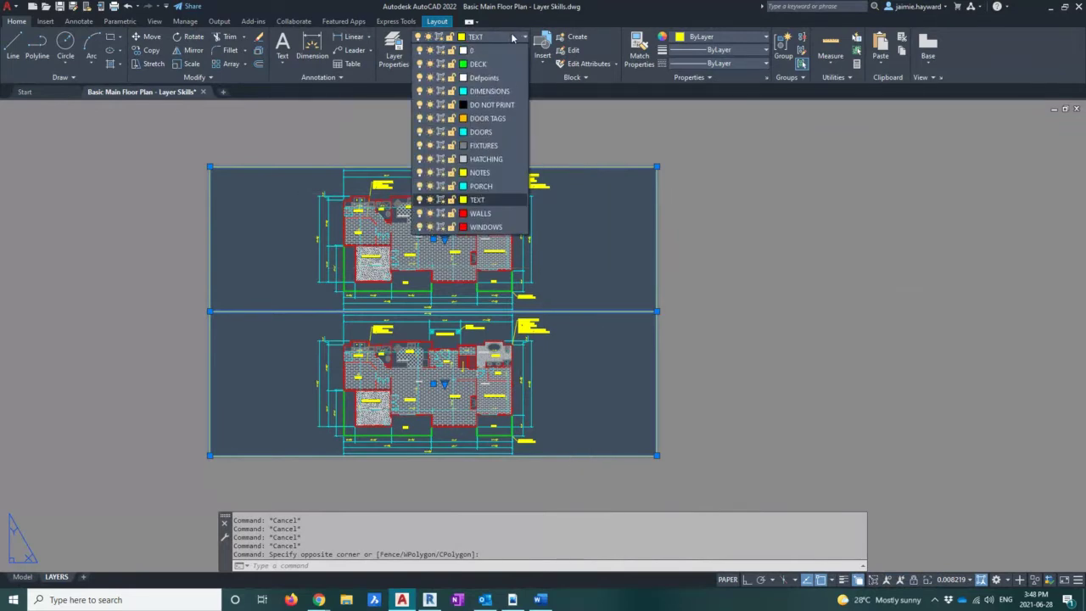
pyautogui.click(487, 105)
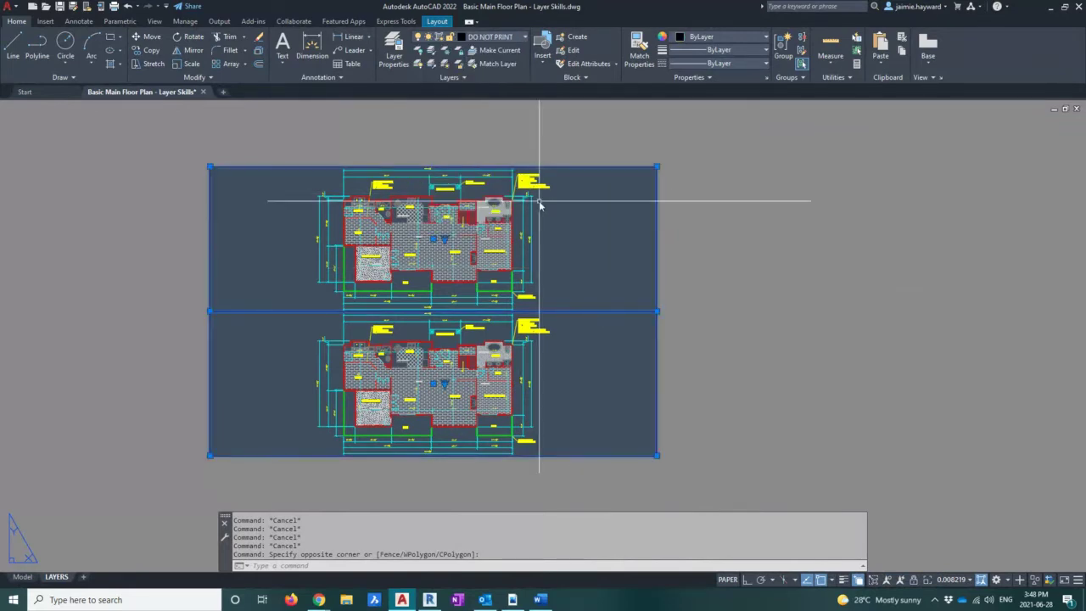
pyautogui.press('Escape')
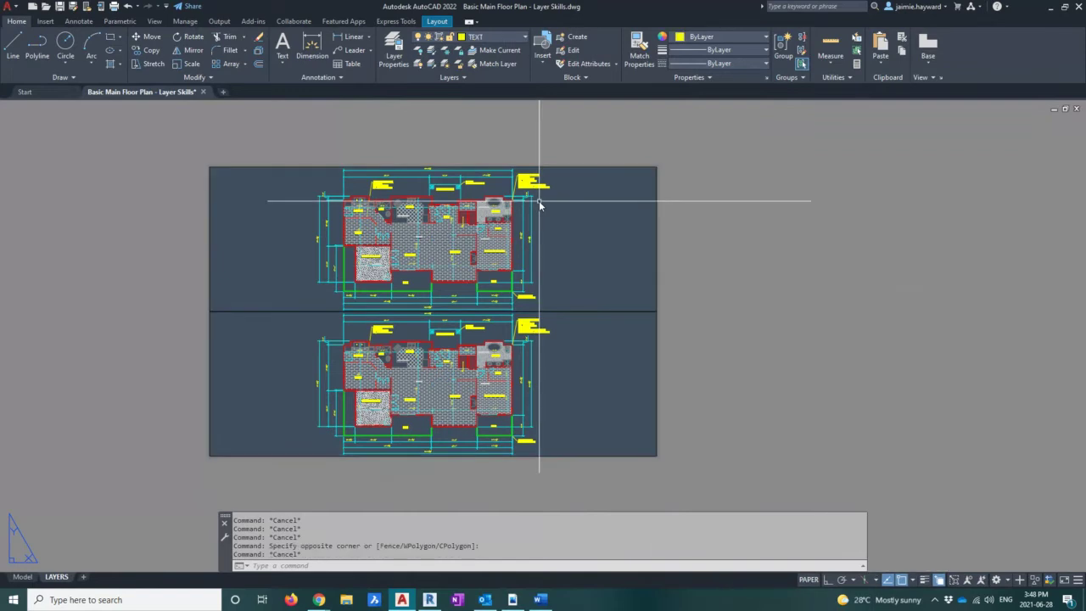
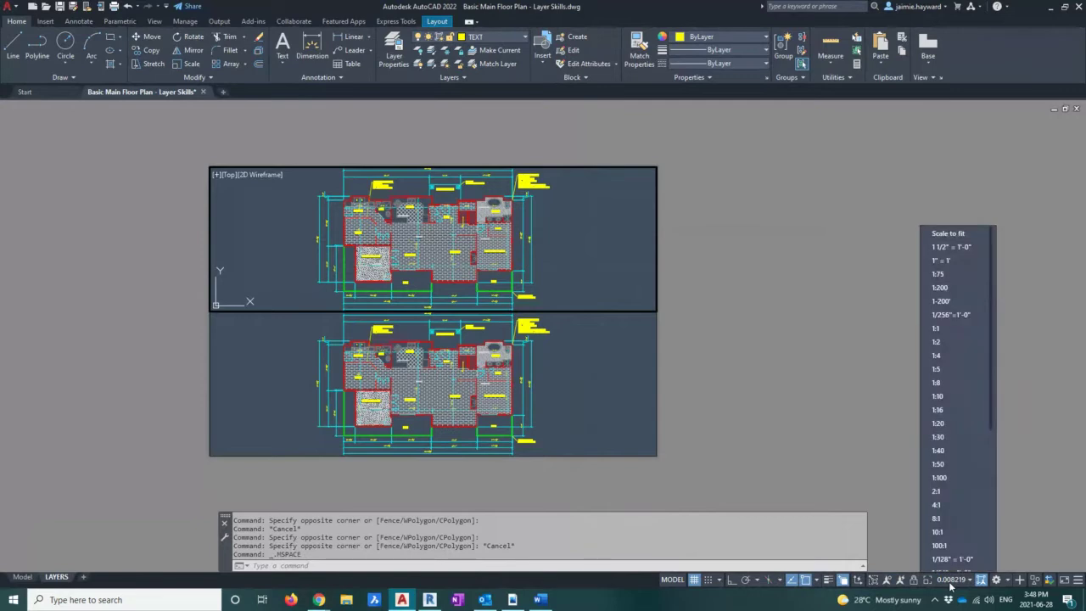
# - Reset the drawing's scale list to the default Imperial scales through the custom scale settings and accept the change
pyautogui.scroll(-3, 947, 409)
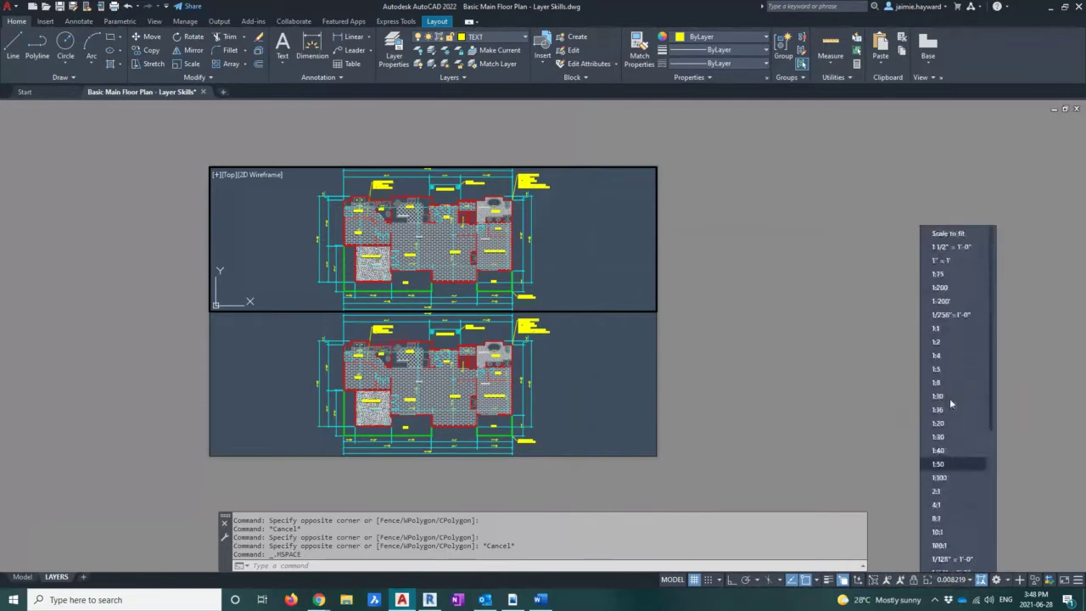
pyautogui.scroll(5, 959, 365)
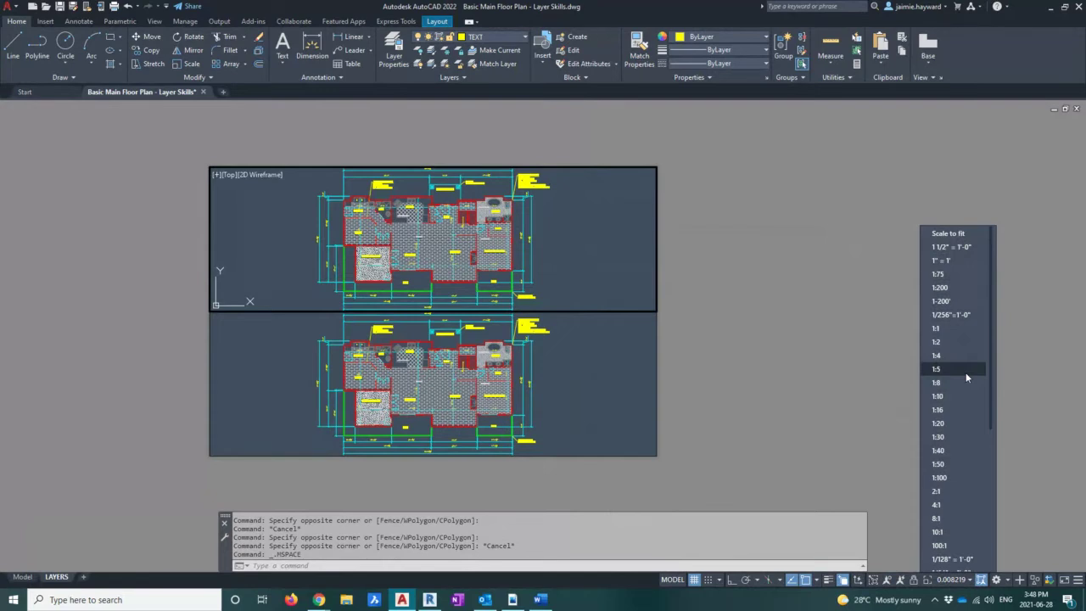
pyautogui.scroll(-6, 981, 370)
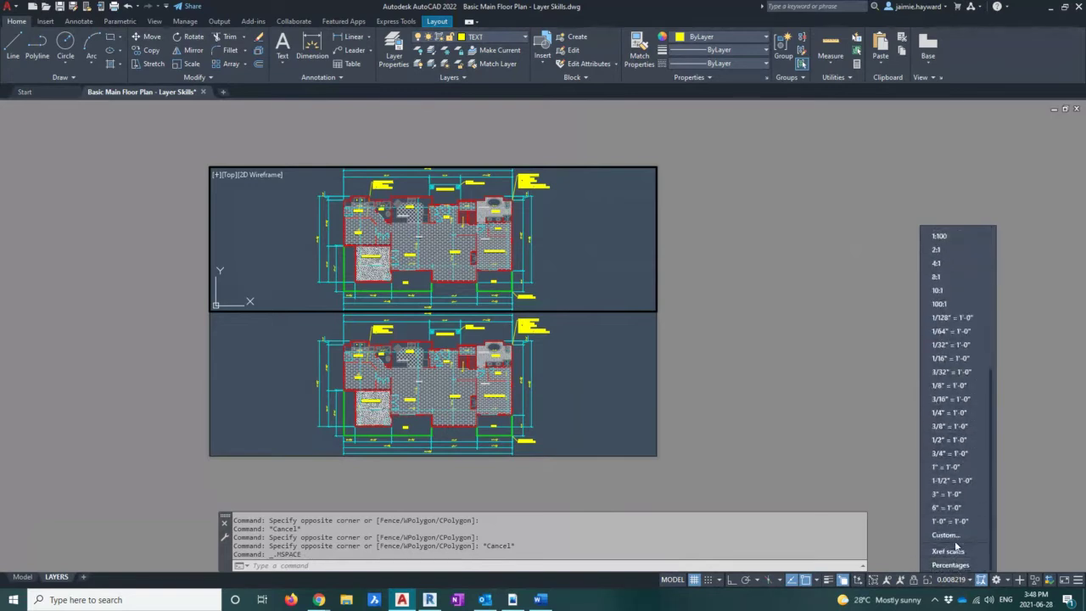
pyautogui.click(952, 536)
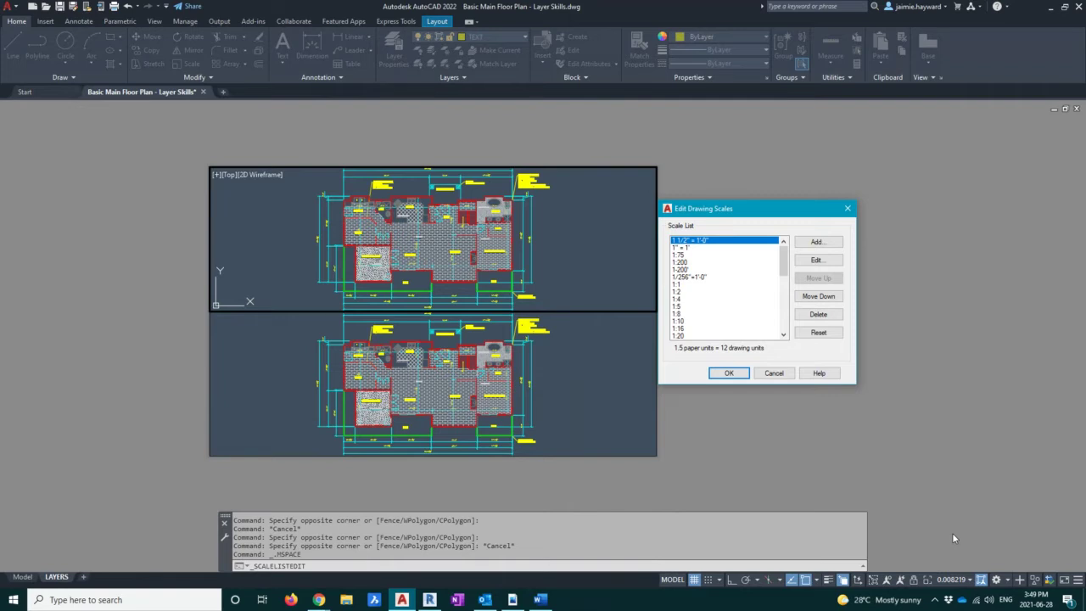
pyautogui.click(819, 332)
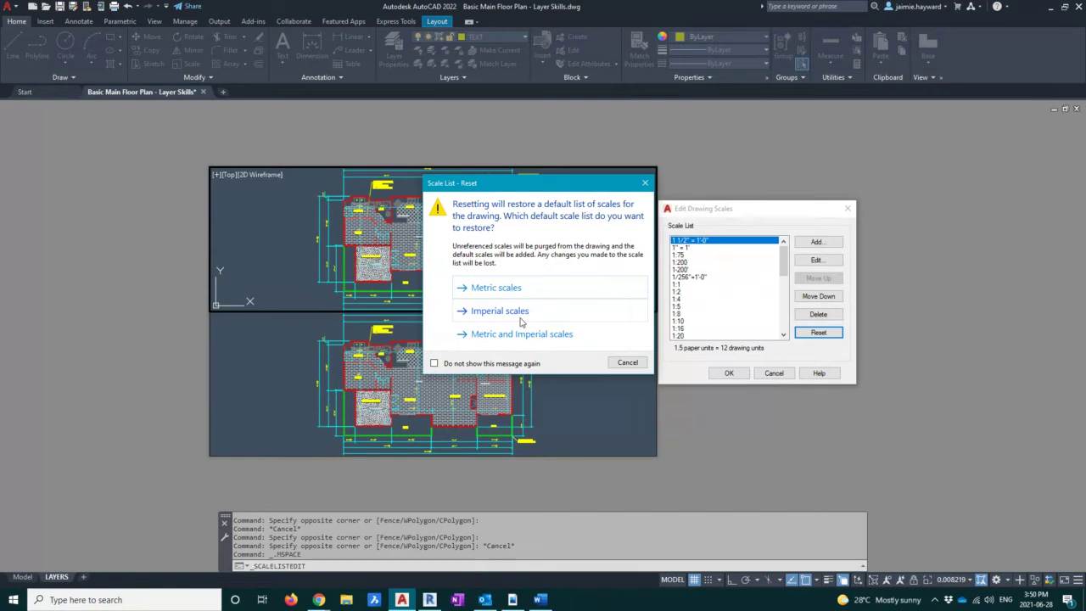
pyautogui.click(523, 319)
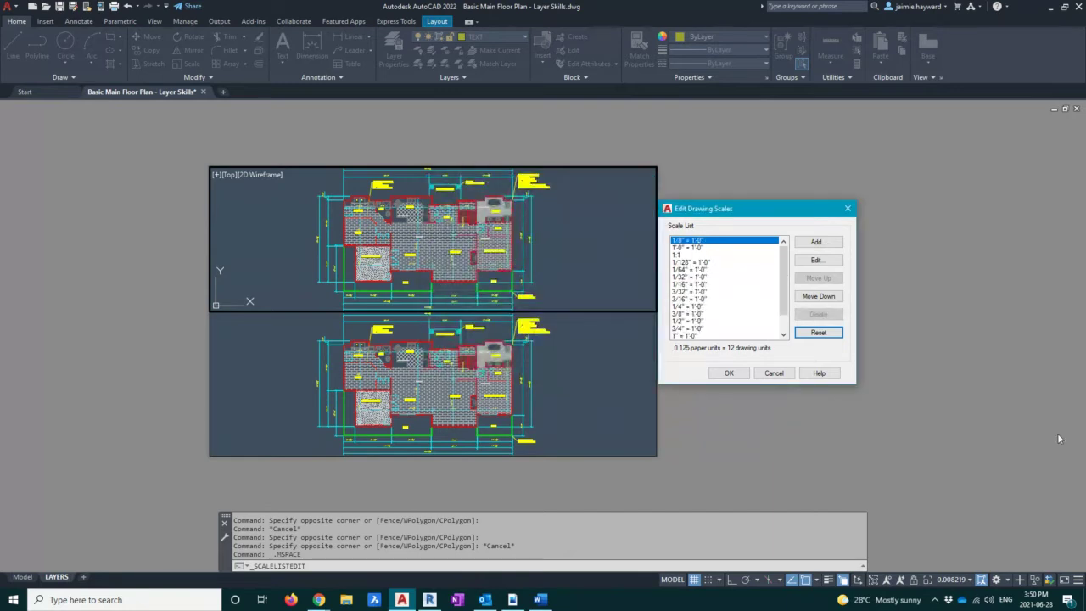
pyautogui.scroll(-2, 718, 307)
pyautogui.scroll(2, 718, 307)
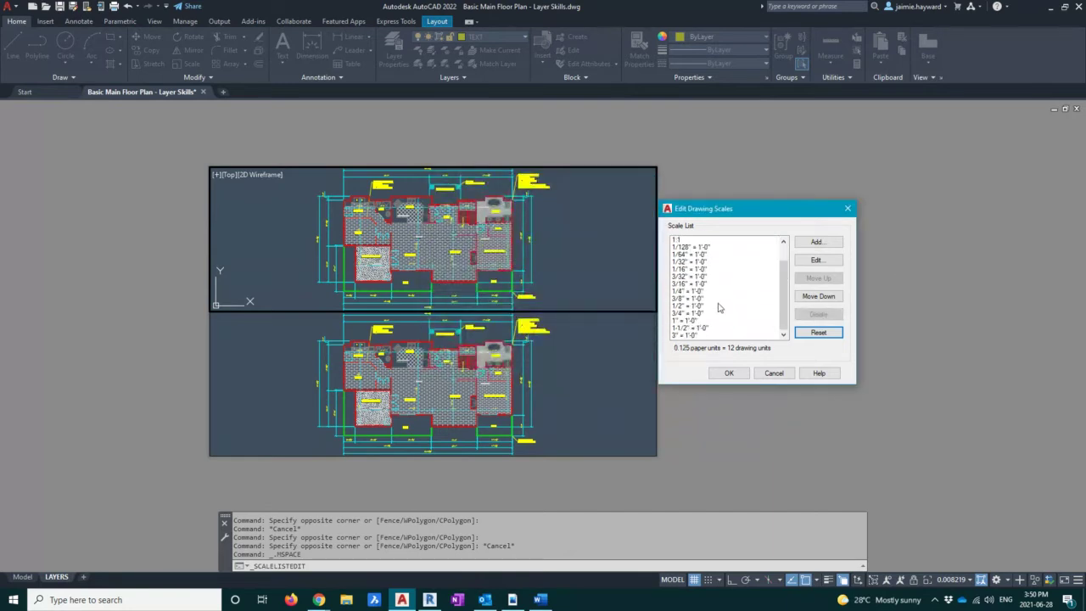
pyautogui.click(736, 374)
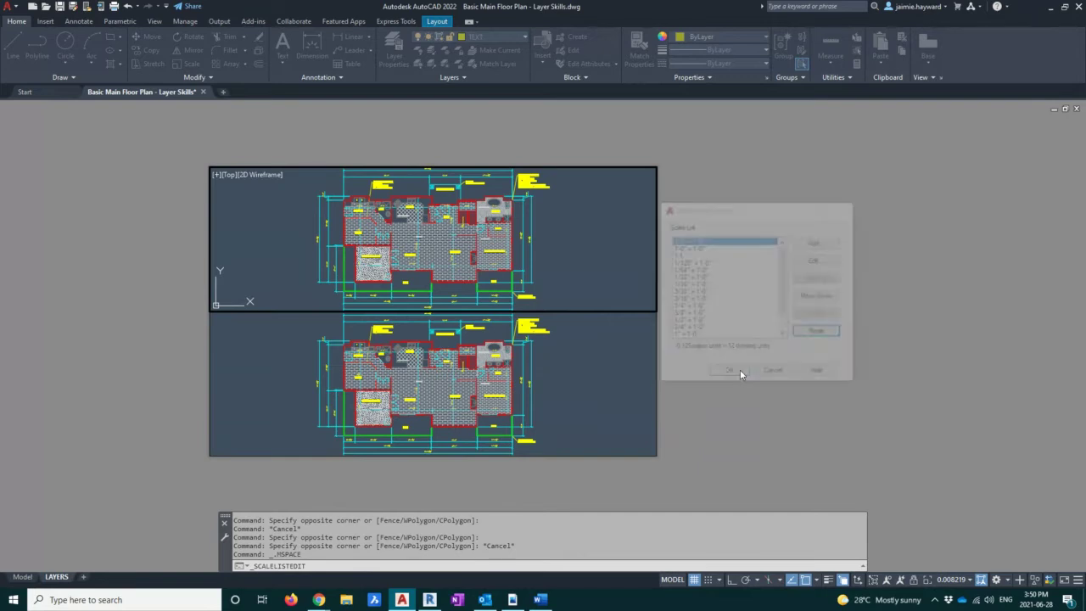
# - Set the scale of the active upper viewport and of the lower viewport to 3/32" = 1'-0"
pyautogui.click(970, 581)
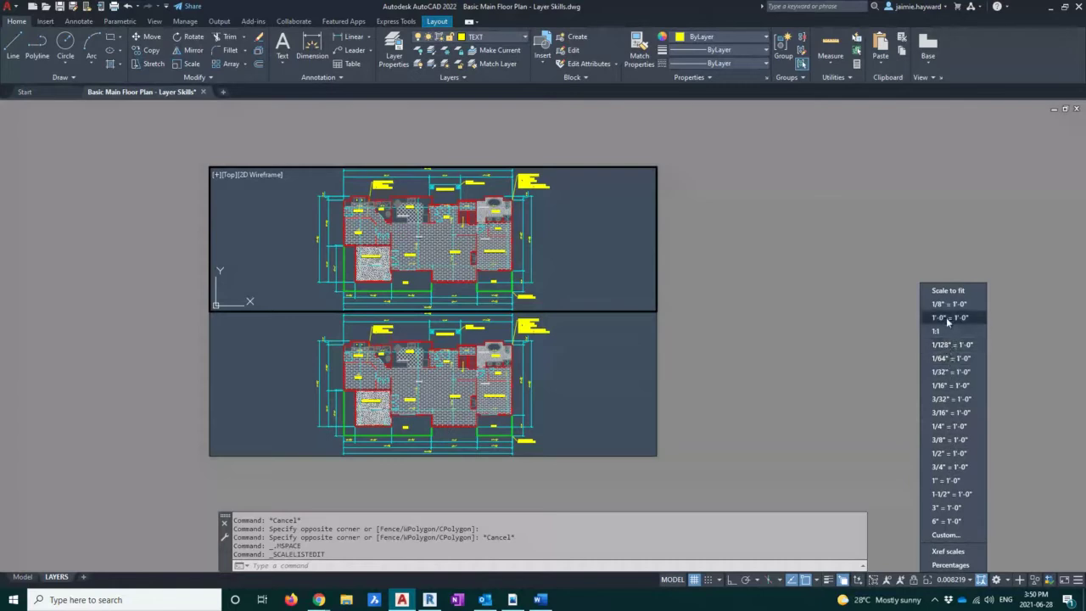
pyautogui.click(943, 401)
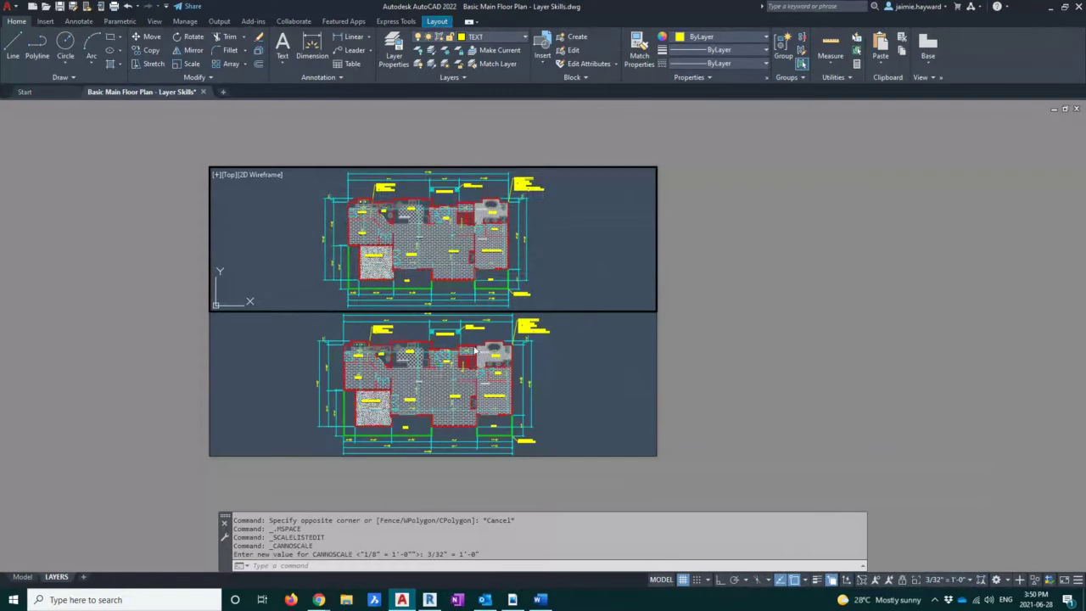
pyautogui.click(617, 366)
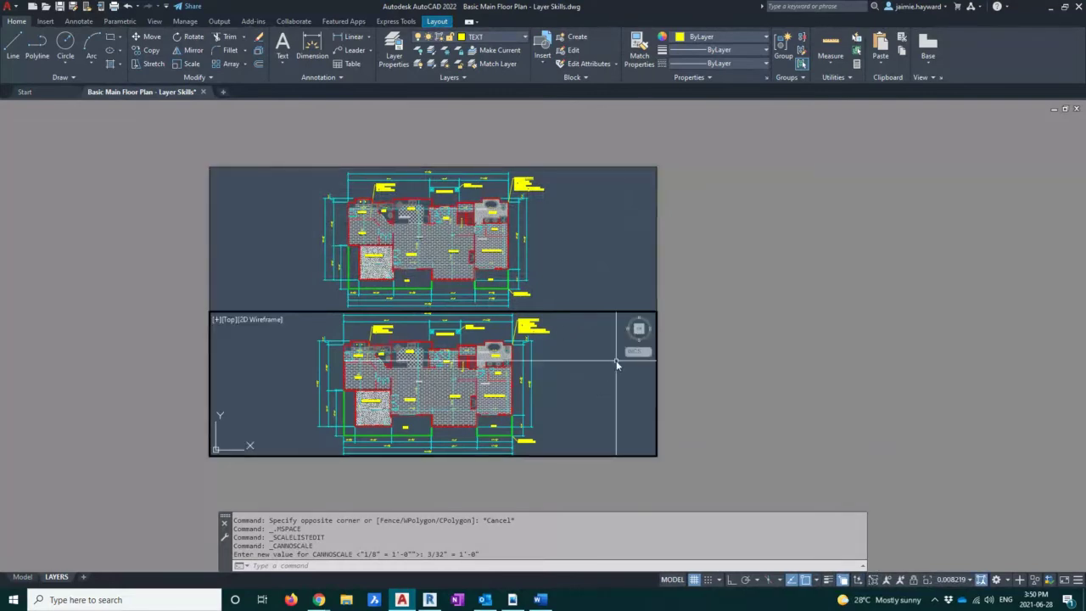
pyautogui.click(960, 582)
pyautogui.click(950, 400)
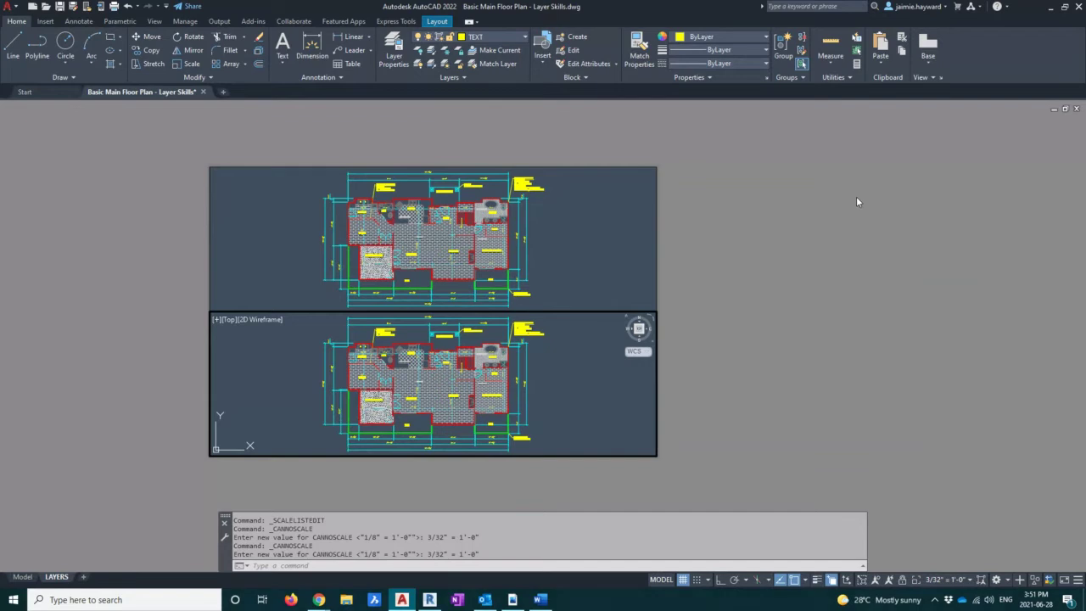
# - Undo a trial zoom inside the lower viewport and lock that viewport's view
pyautogui.scroll(5, 491, 243)
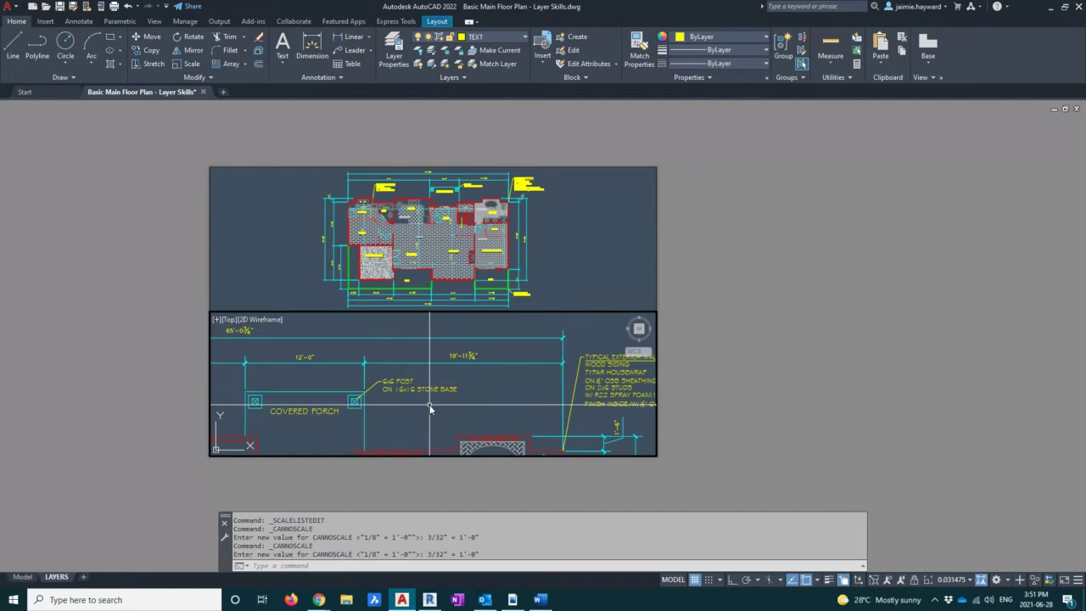
pyautogui.hotkey('ctrl', 'z')
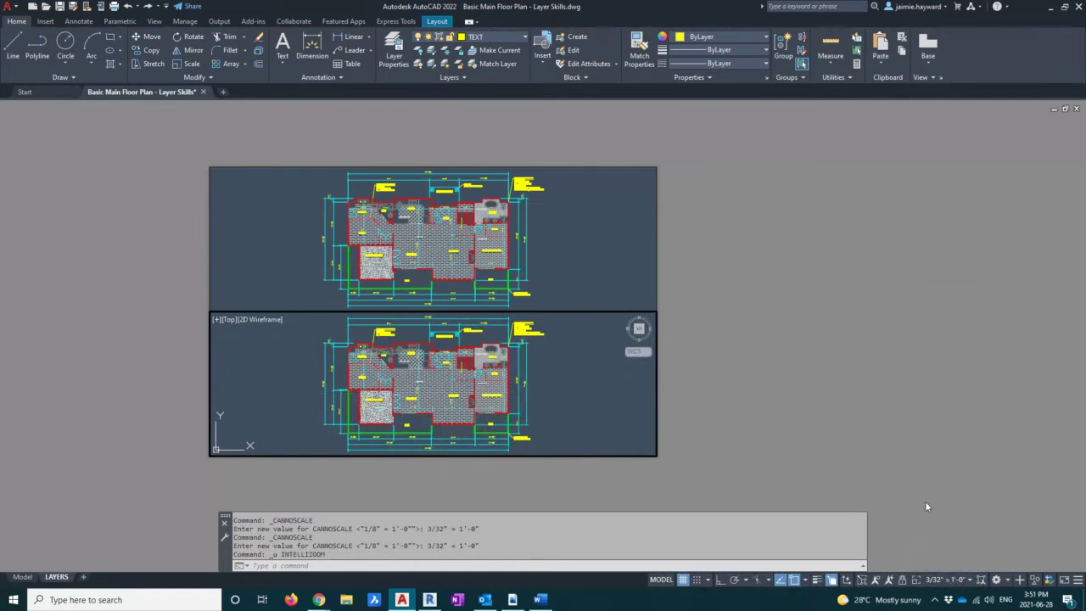
pyautogui.click(902, 583)
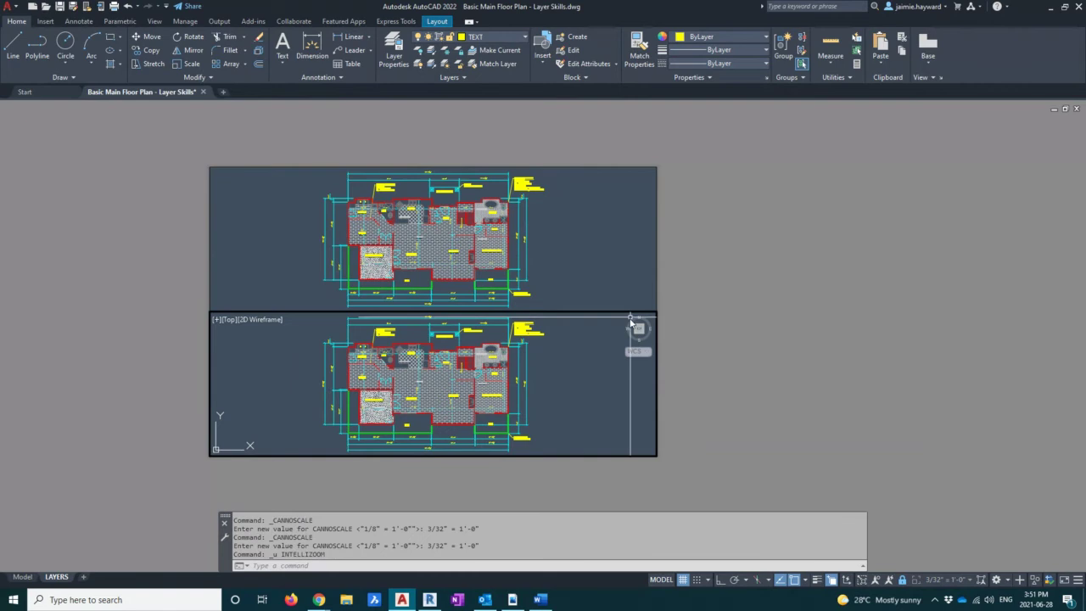
# - Test the locked lower viewport by zooming and panning within it, and return to paper space
pyautogui.scroll(4, 527, 376)
pyautogui.scroll(2, 517, 376)
pyautogui.scroll(-2, 509, 373)
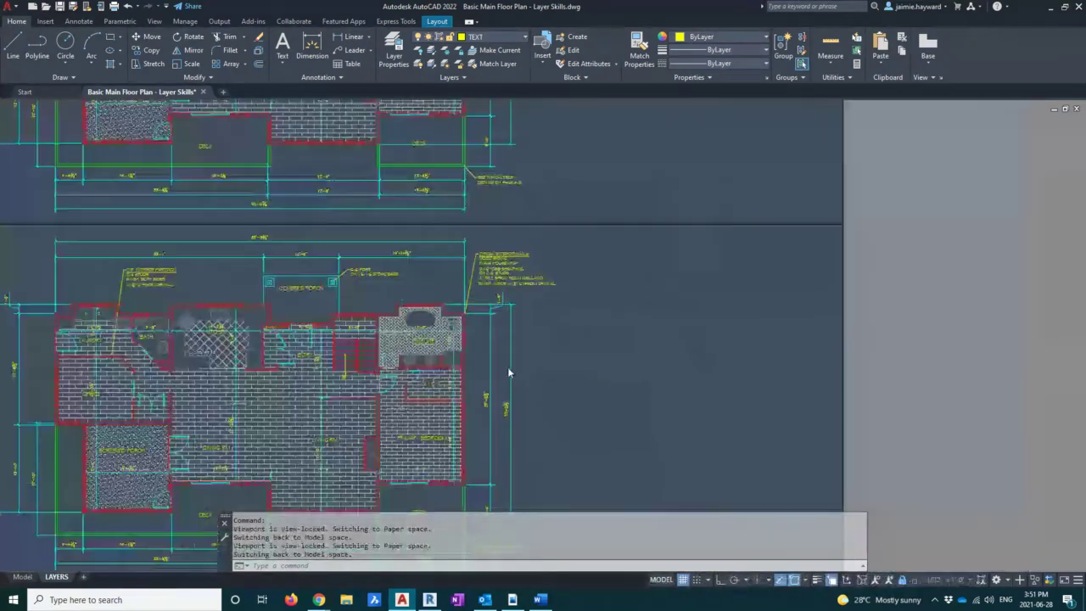
pyautogui.scroll(-5, 509, 373)
pyautogui.scroll(2, 450, 382)
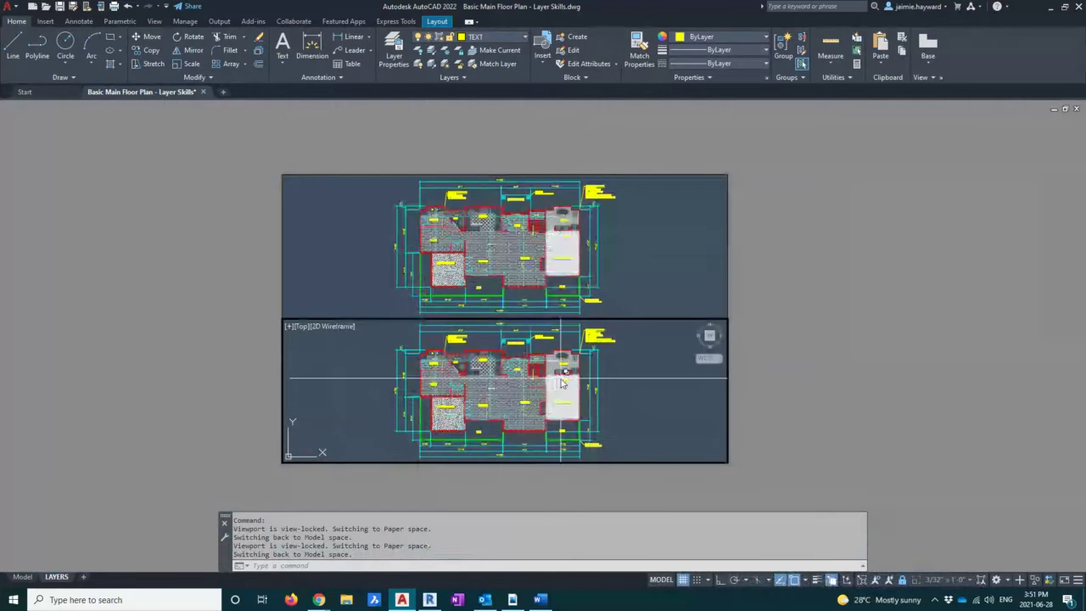
pyautogui.moveTo(570, 386); pyautogui.dragTo(515, 374, button='middle')
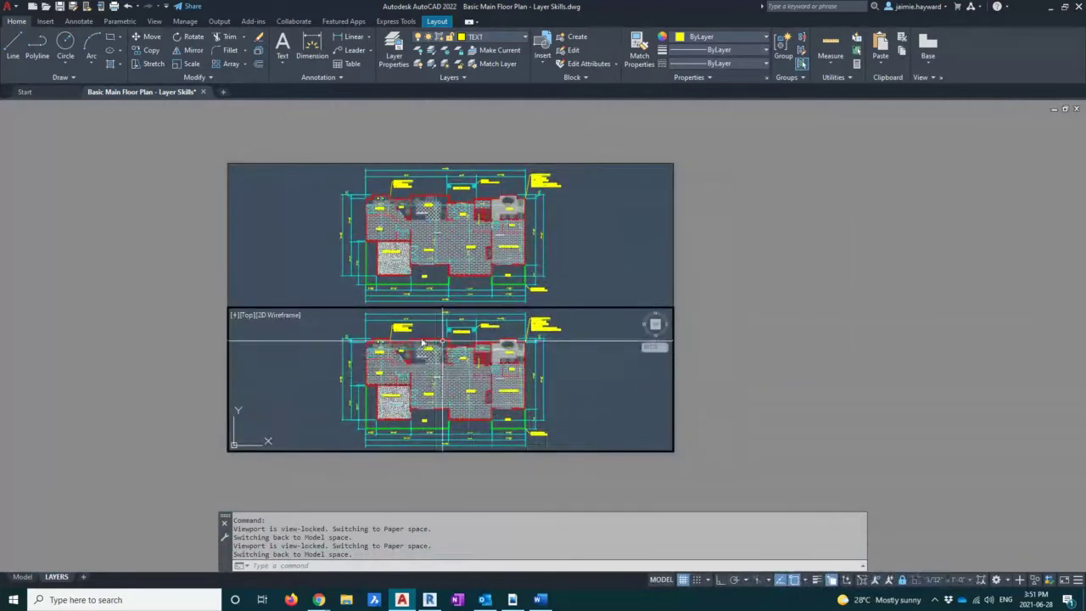
pyautogui.moveTo(440, 360); pyautogui.dragTo(444, 362, button='middle')
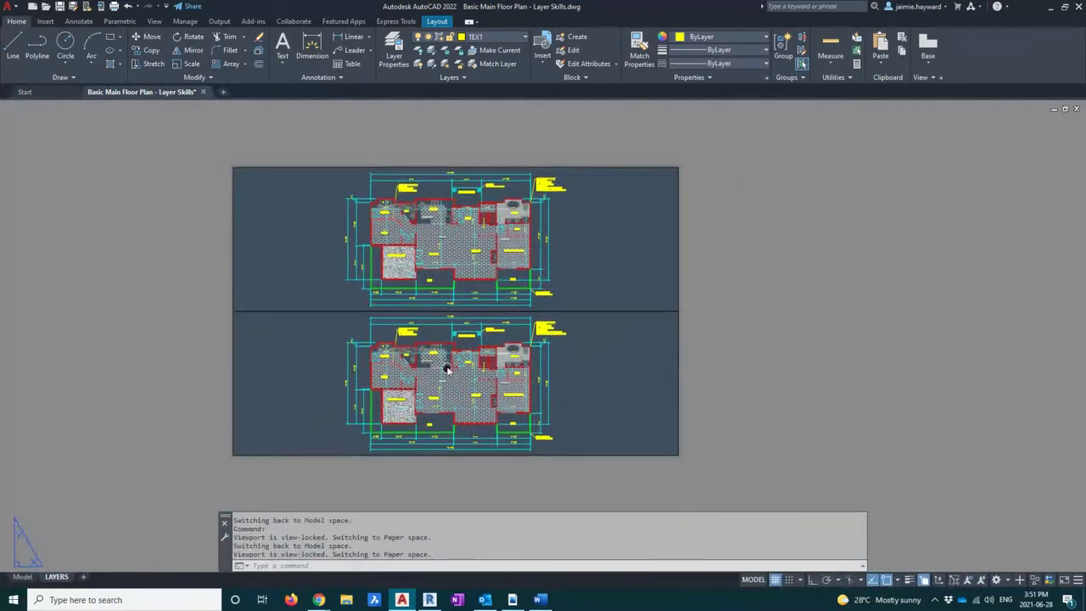
pyautogui.doubleClick(845, 320)
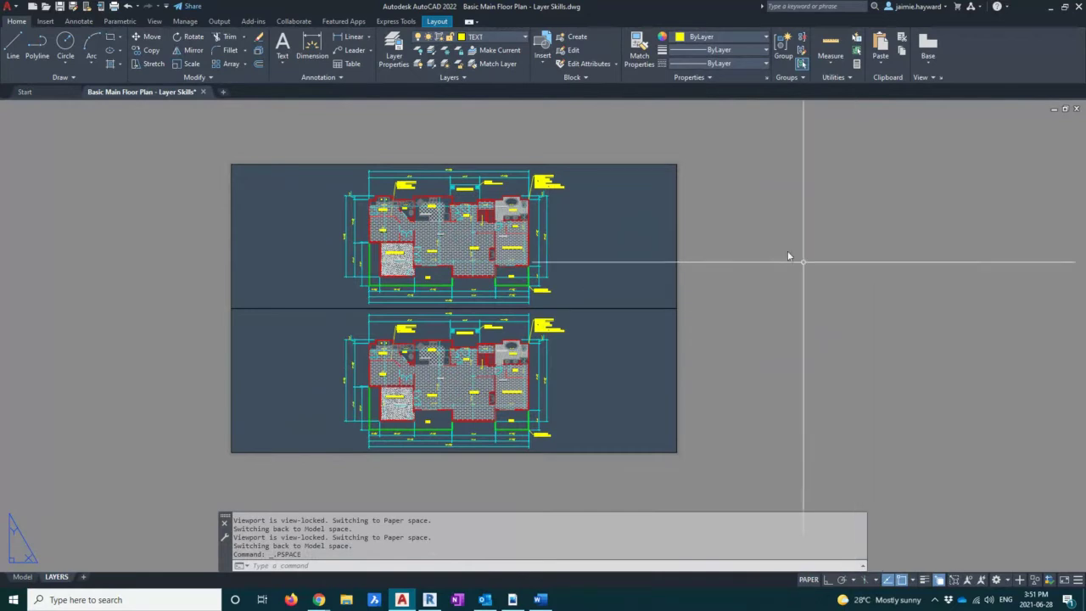
# - Compare zooming inside the unlocked upper viewport with zooming inside the locked lower viewport
pyautogui.doubleClick(567, 209)
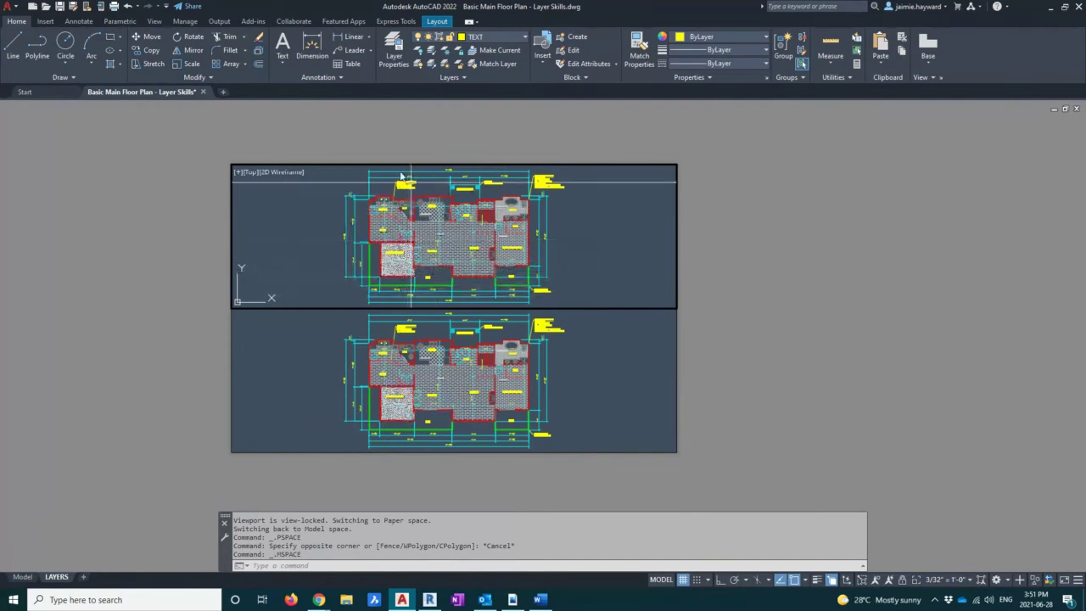
pyautogui.scroll(5, 459, 263)
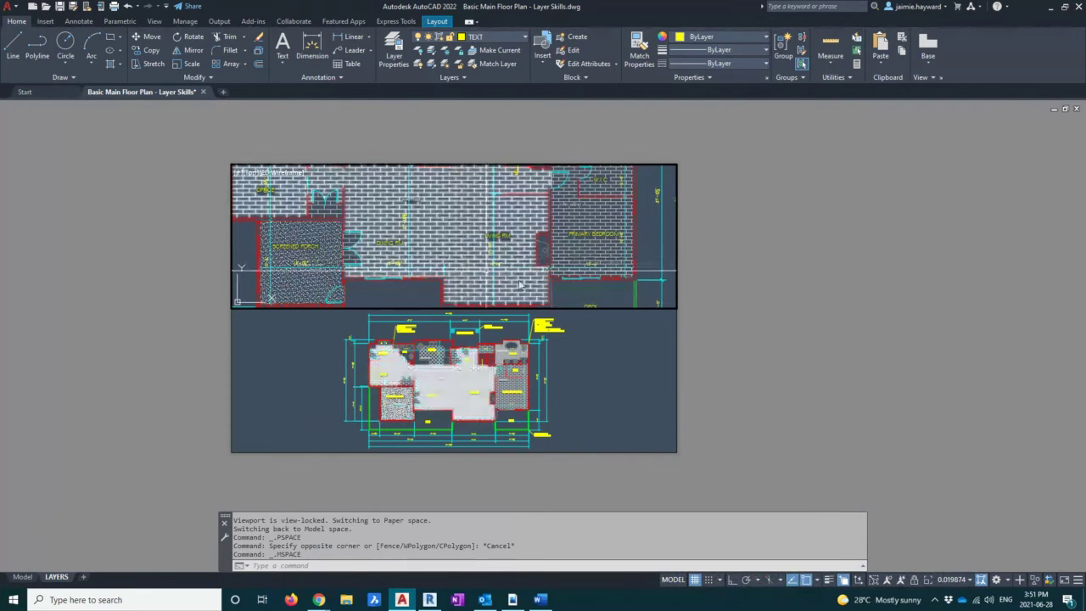
pyautogui.click(612, 368)
pyautogui.scroll(3, 534, 390)
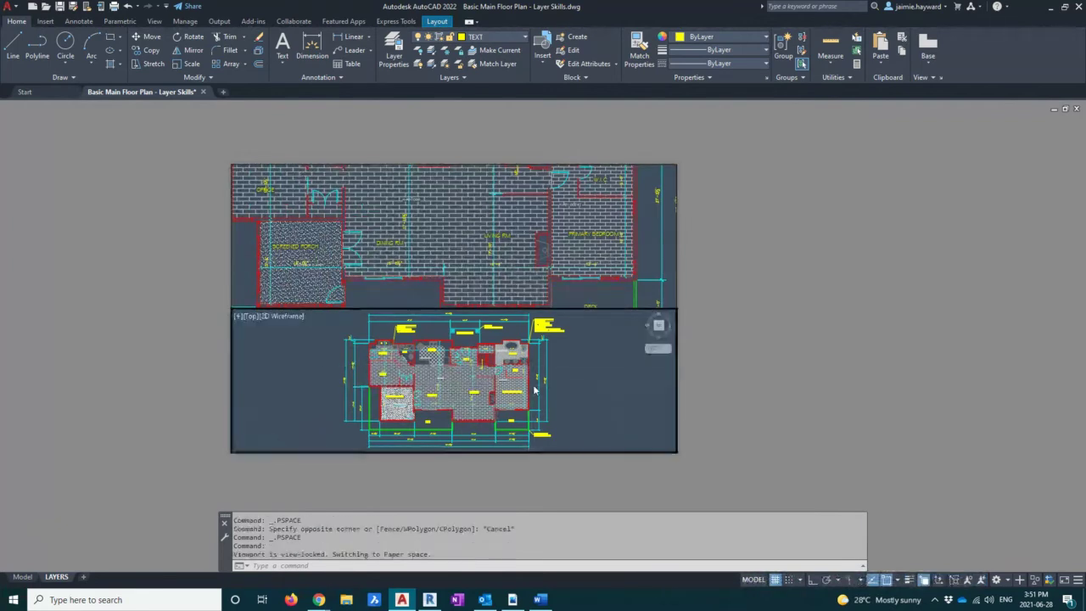
pyautogui.scroll(-3, 533, 390)
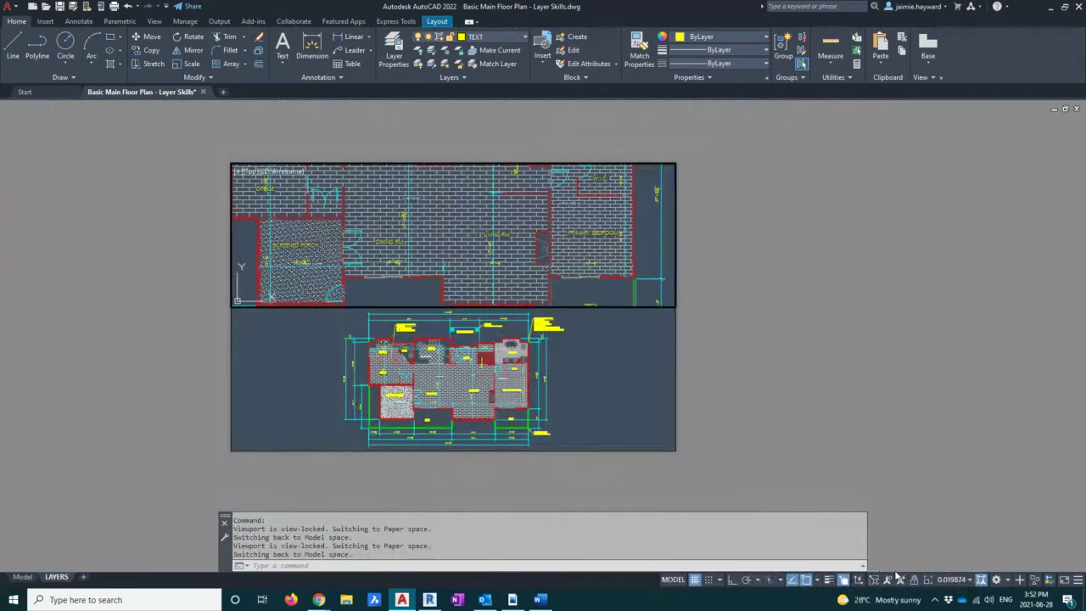
# - Set the upper viewport's scale back to 3/32" = 1'-0" and recentre the floor plan in it
pyautogui.click(959, 580)
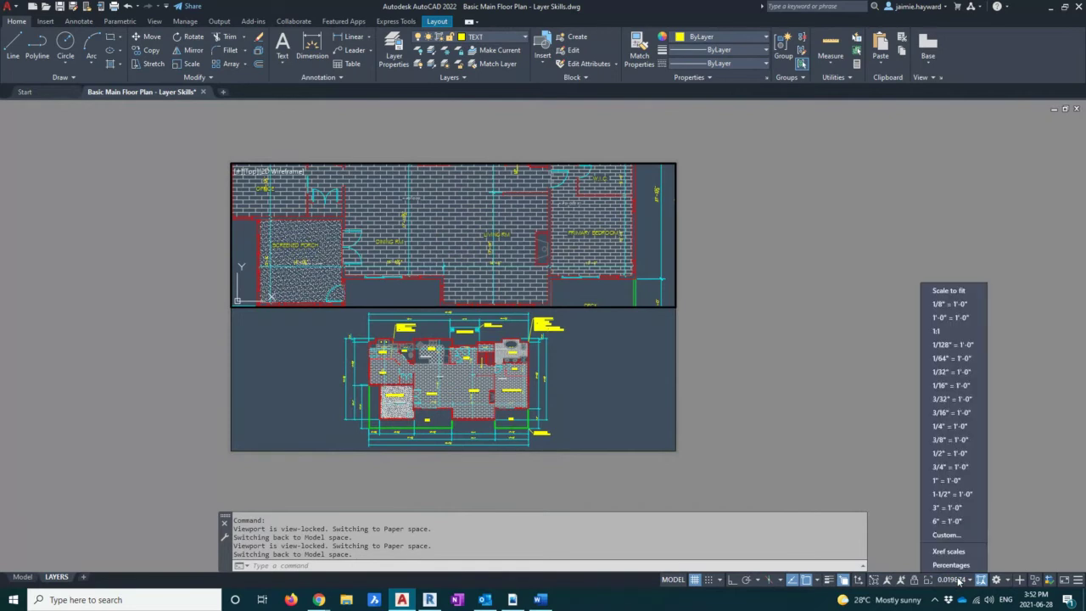
pyautogui.click(964, 401)
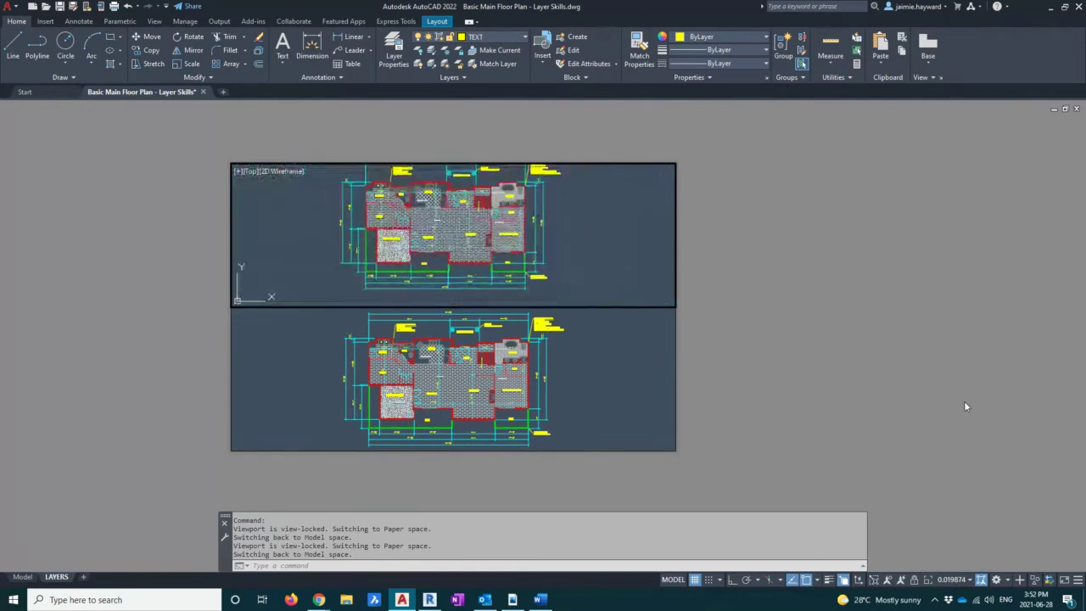
pyautogui.scroll(3, 598, 225)
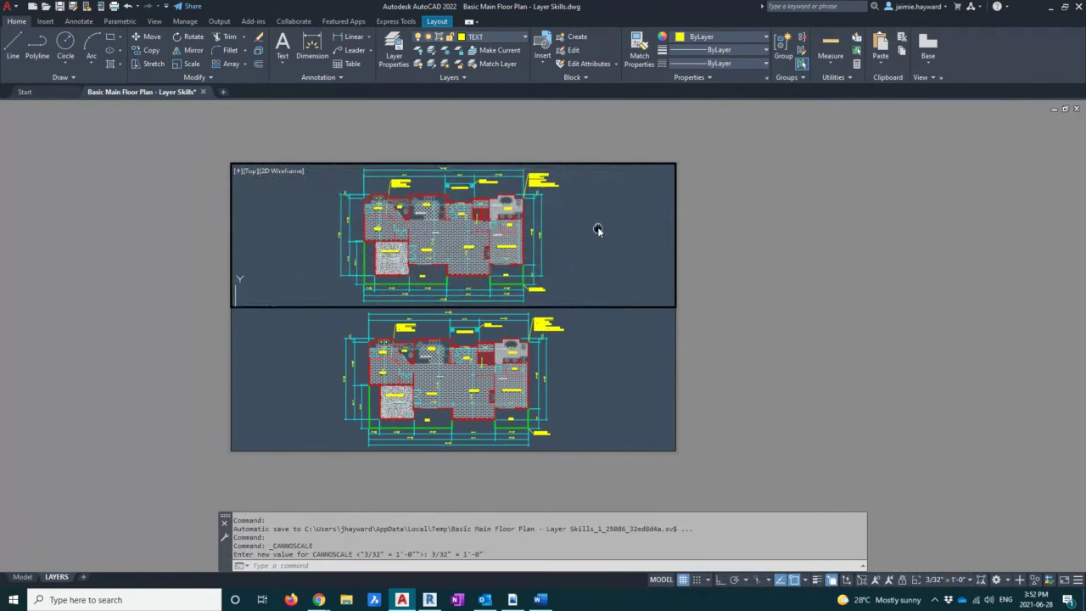
# - Line up the floor plan in the upper viewport with the lower one, lock its view and return to paper space
pyautogui.moveTo(598, 230); pyautogui.dragTo(601, 230, button='middle')
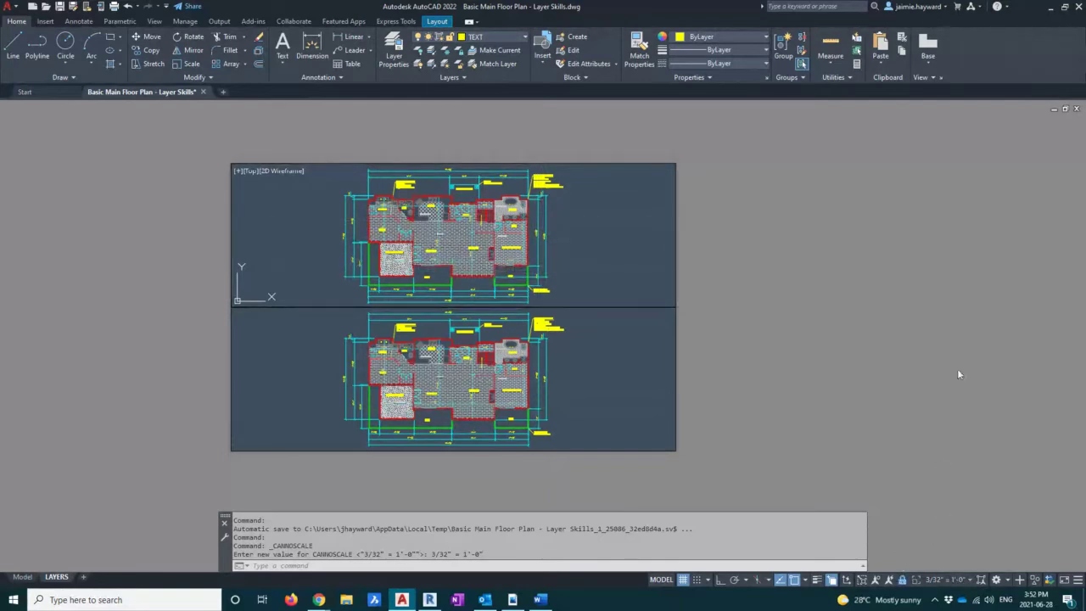
pyautogui.doubleClick(775, 236)
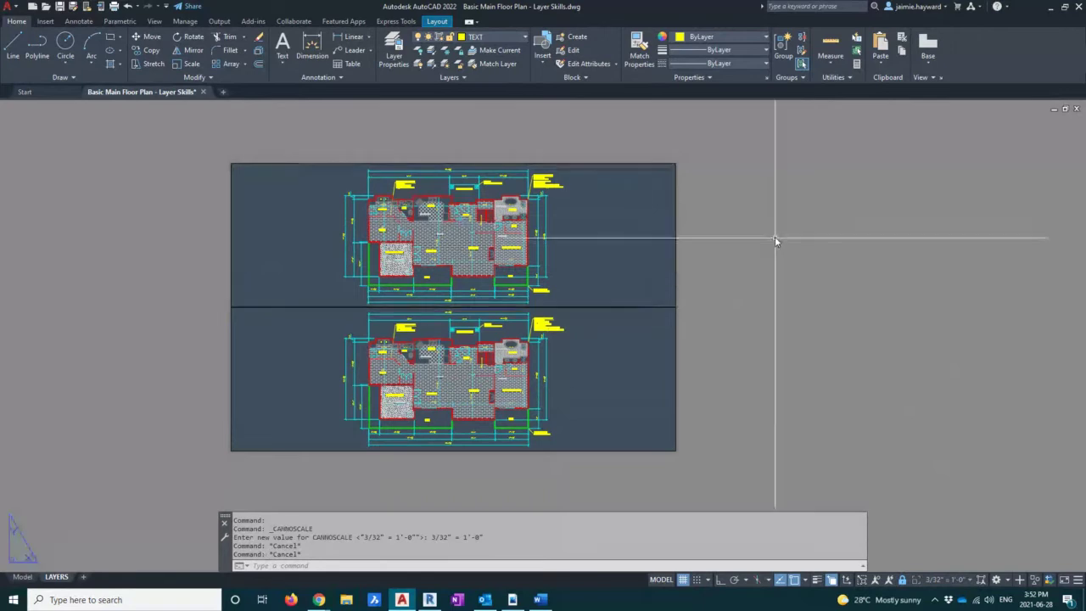
# - Test the locked upper viewport by zooming in and out inside it, and return to paper space
pyautogui.doubleClick(635, 233)
pyautogui.scroll(2, 410, 205)
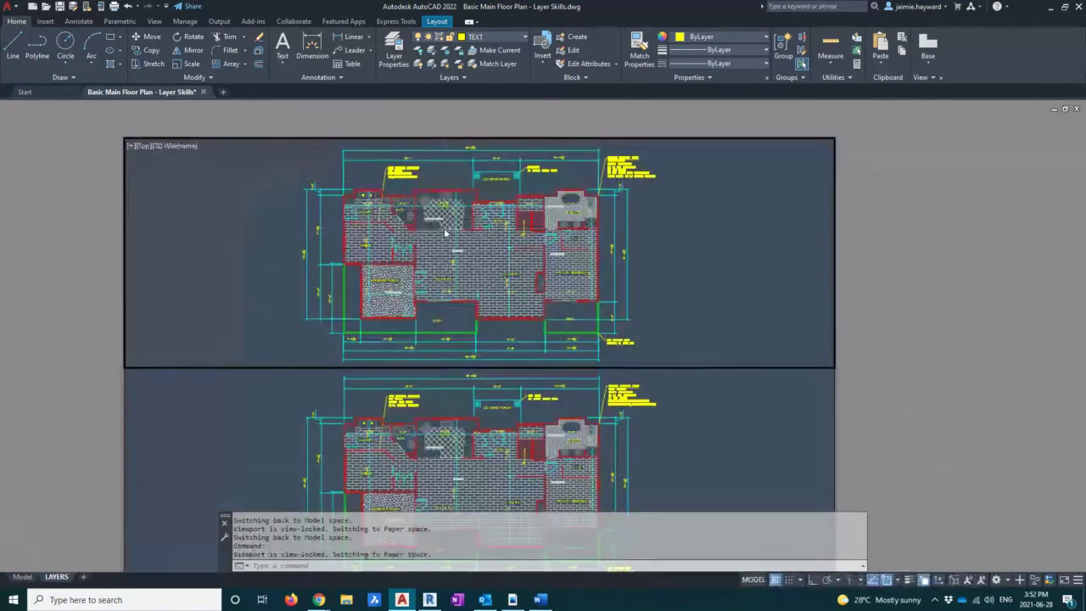
pyautogui.scroll(-4, 370, 208)
pyautogui.scroll(2, 411, 222)
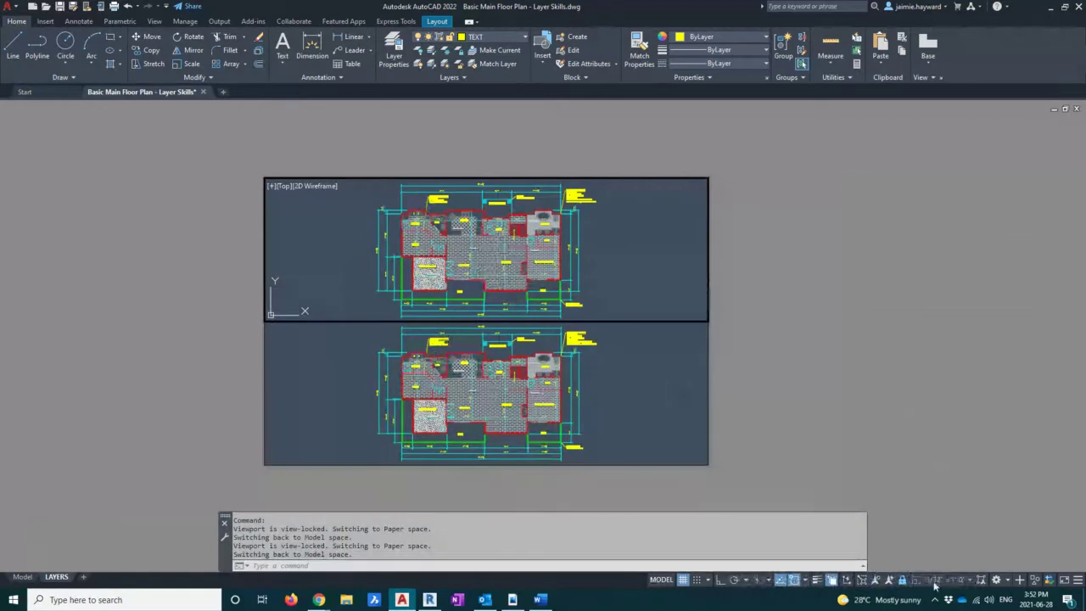
pyautogui.doubleClick(770, 286)
pyautogui.press('Escape')
pyautogui.press('Escape')
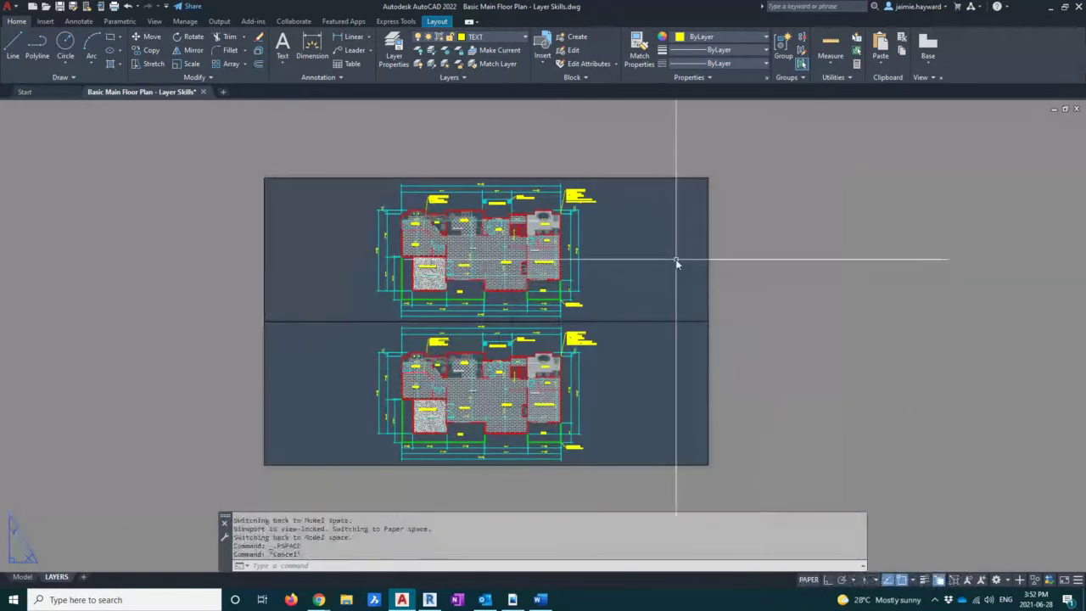
# - Unlock the upper viewport to check its scale list, relock it and return to paper space
pyautogui.doubleClick(674, 259)
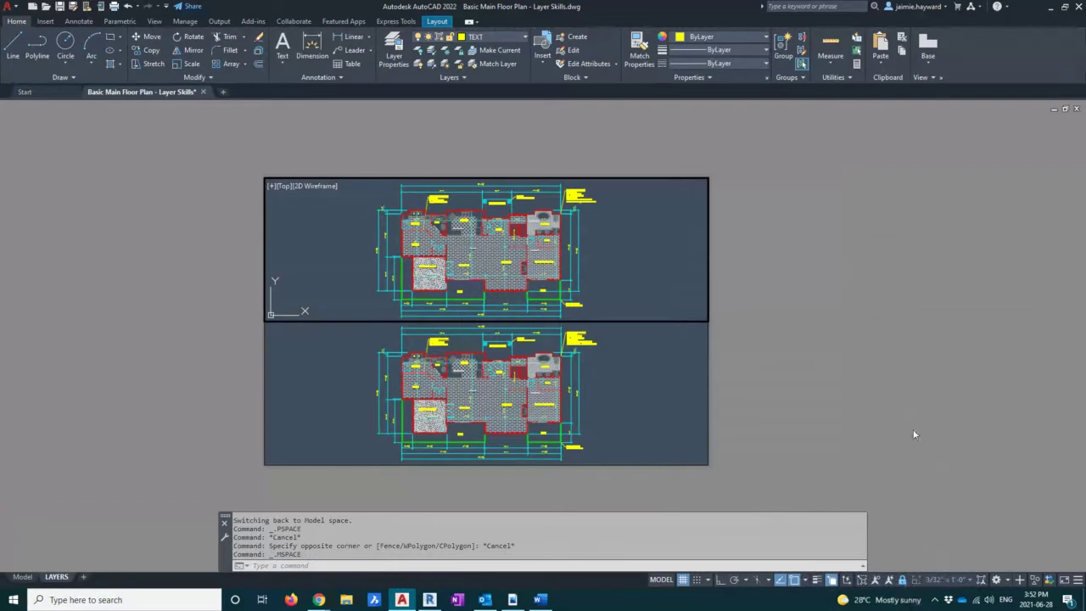
pyautogui.click(905, 580)
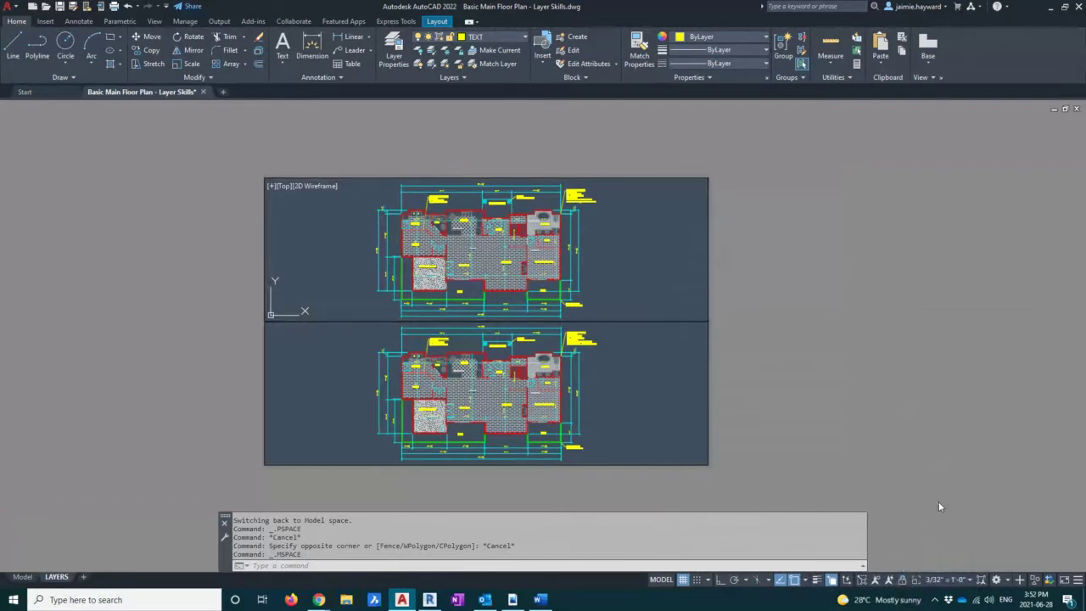
pyautogui.click(946, 582)
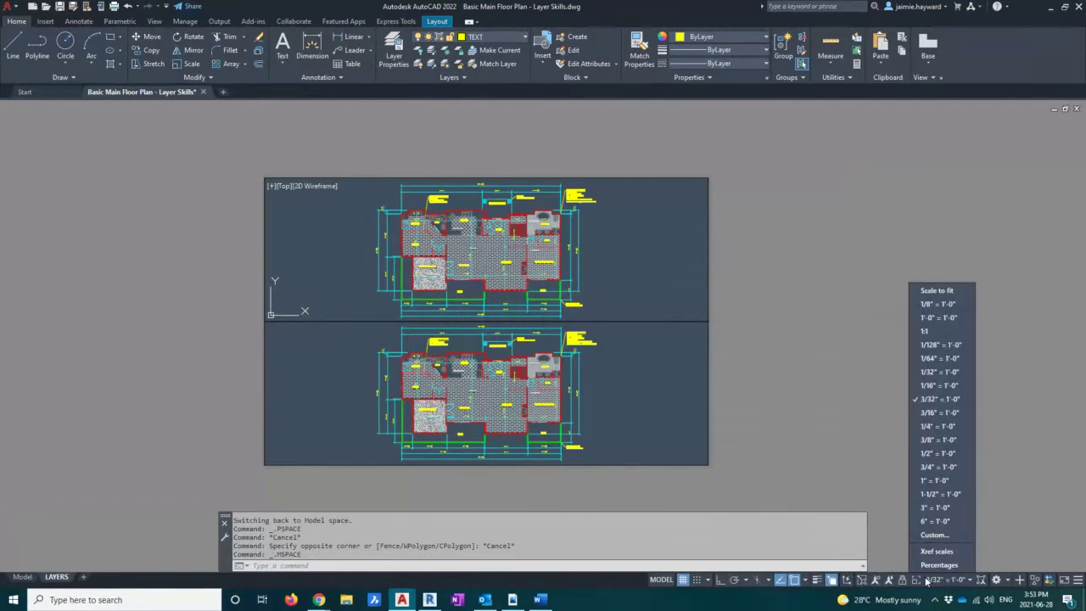
pyautogui.click(907, 582)
pyautogui.click(903, 581)
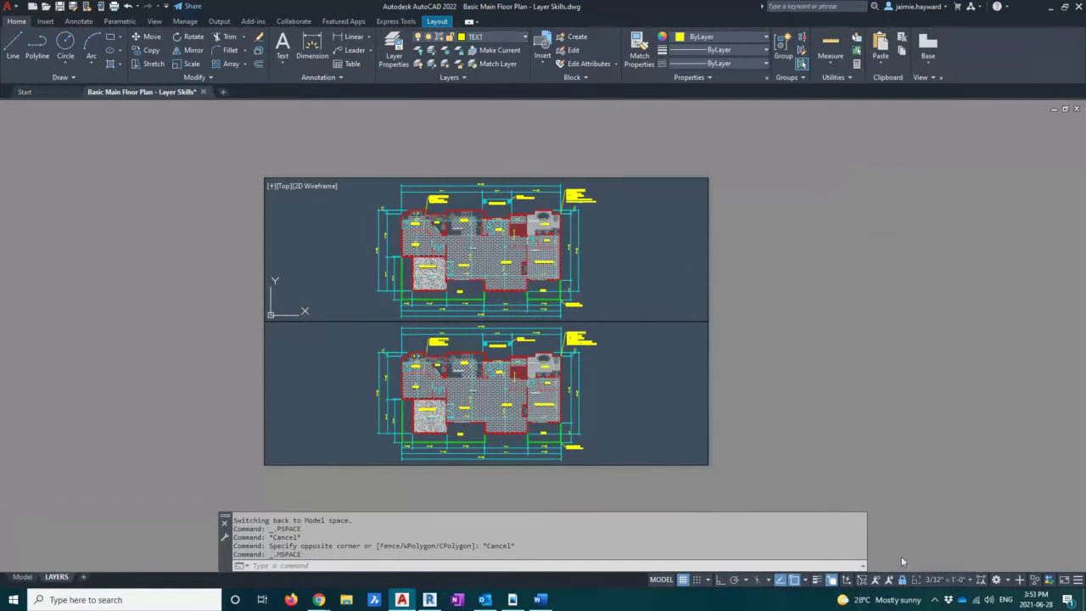
pyautogui.press('Escape')
pyautogui.doubleClick(786, 289)
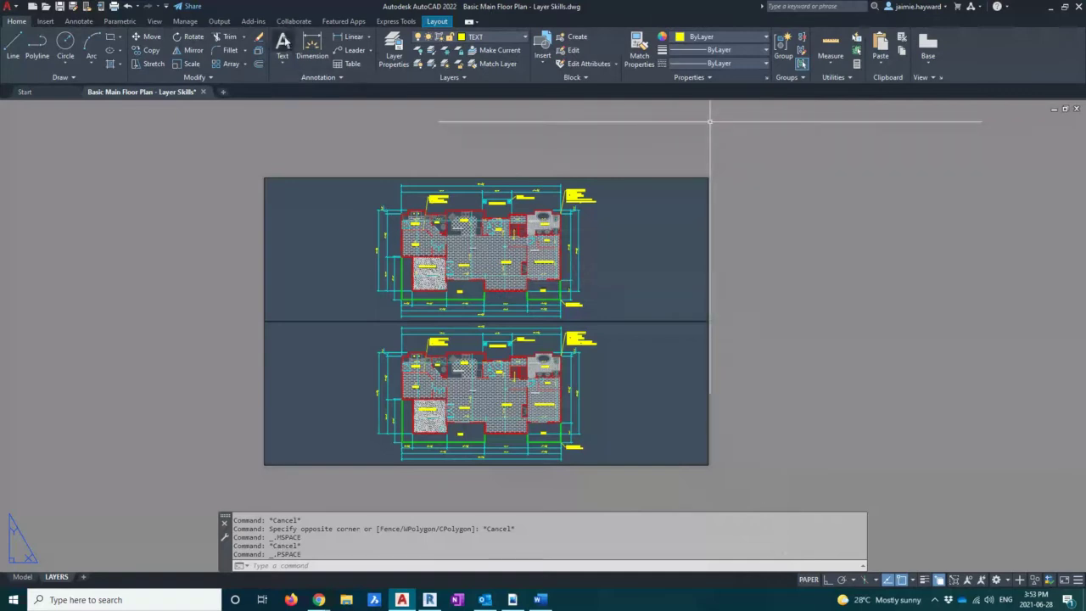
# - Start multiline text in paper space with a text box about 1'-2 11/16" wide spanning both viewports
pyautogui.write('mt')
pyautogui.press('Return')
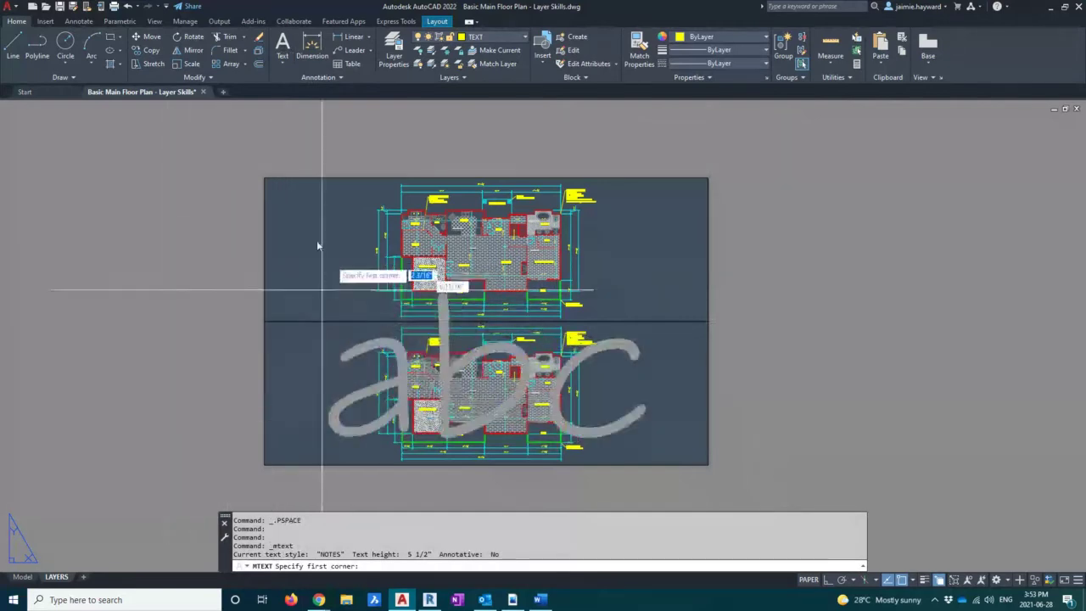
pyautogui.click(297, 208)
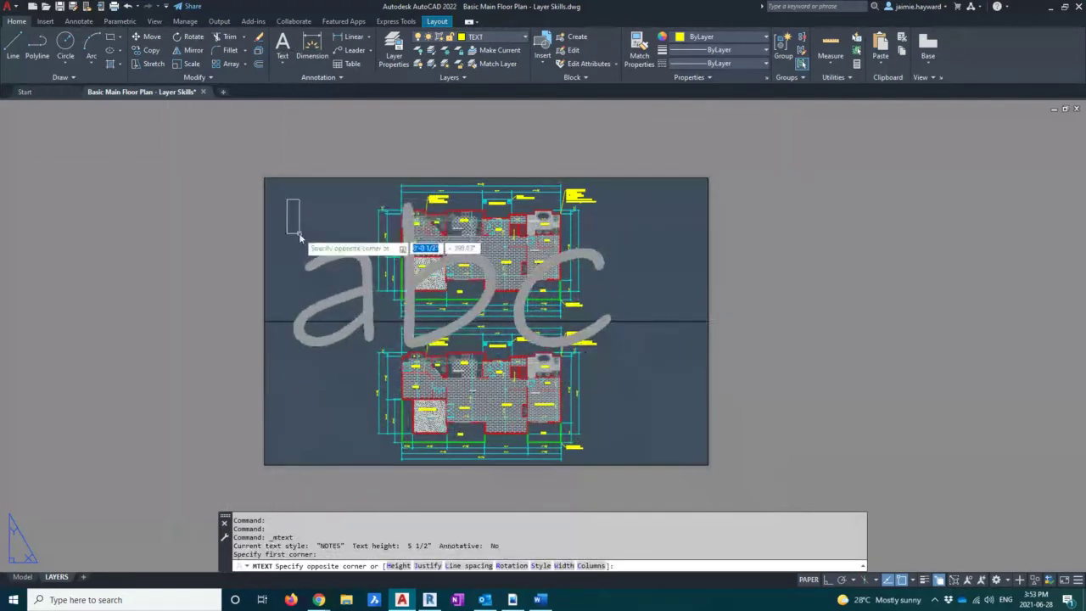
pyautogui.click(671, 399)
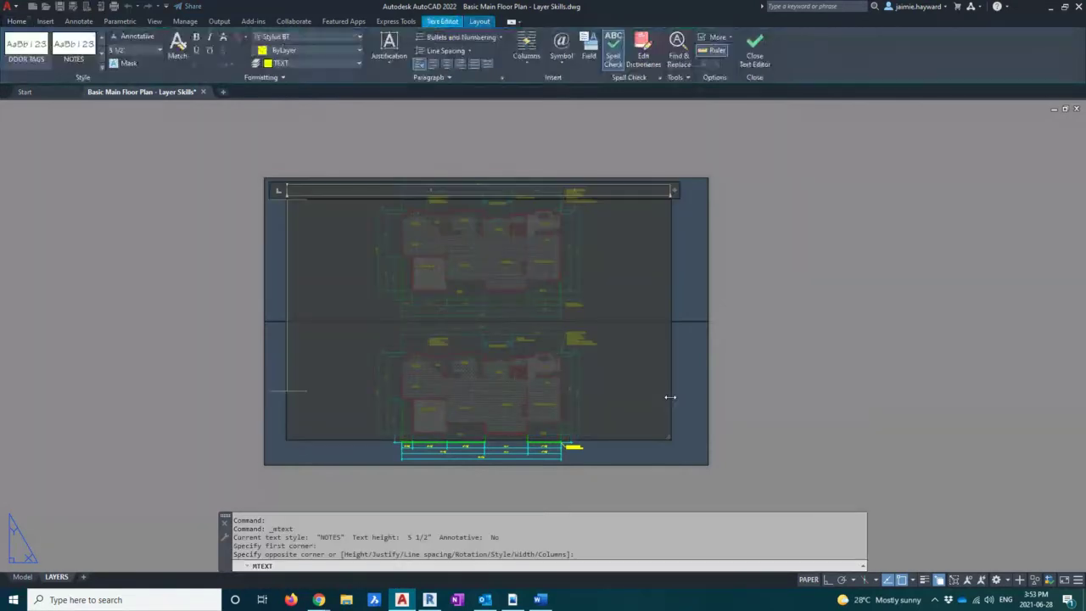
# - Enter CONSTRUCTION PLAN as the title text and finish editing it
pyautogui.write('CONSTRUCTI')
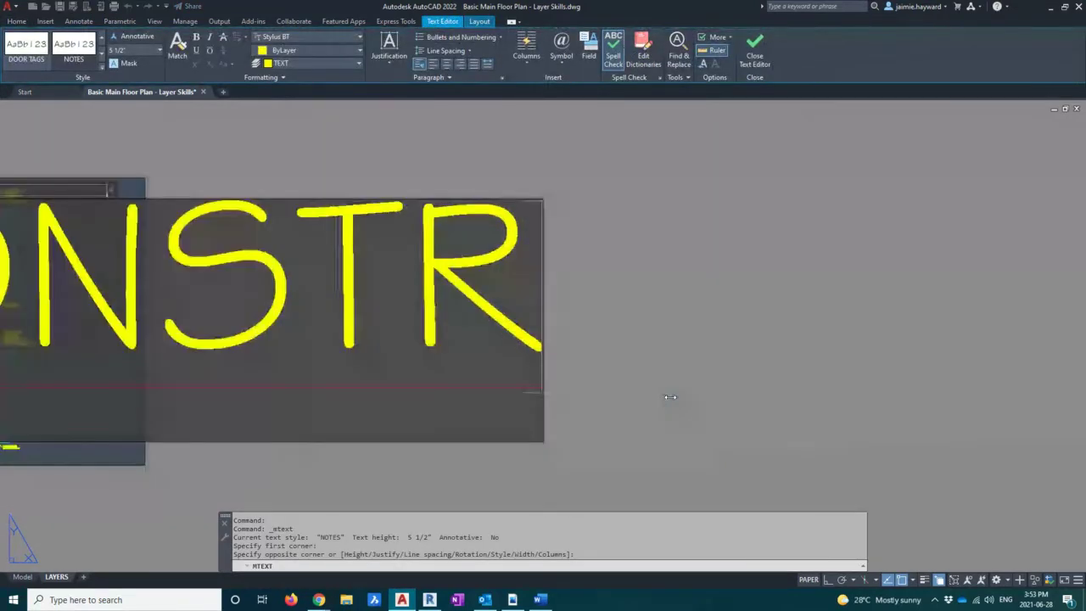
pyautogui.write('N')
pyautogui.press('BackSpace')
pyautogui.press('BackSpace')
pyautogui.press('BackSpace')
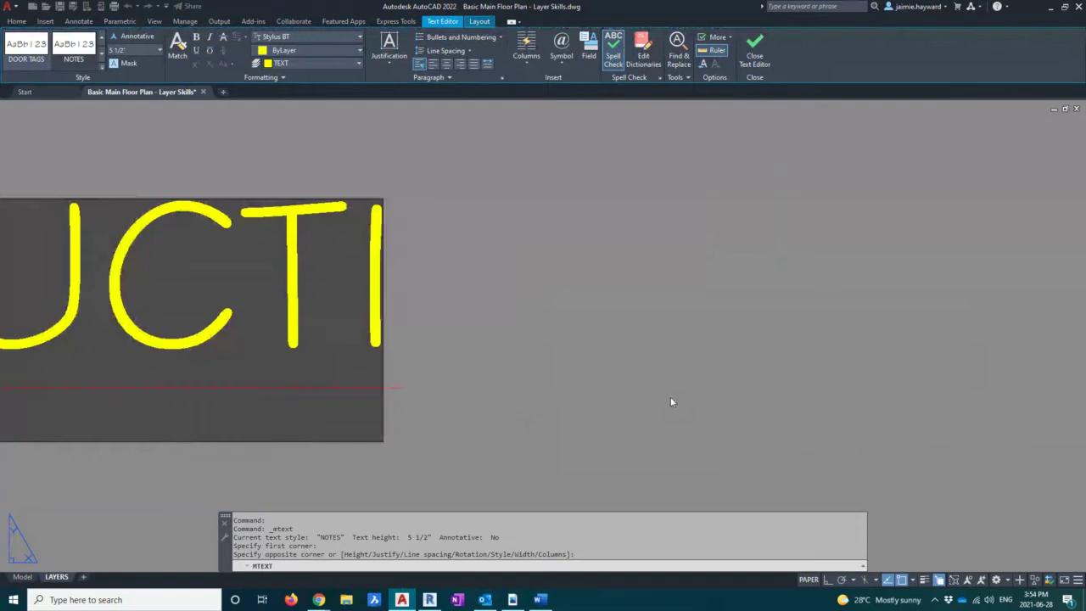
pyautogui.scroll(-3, 645, 357)
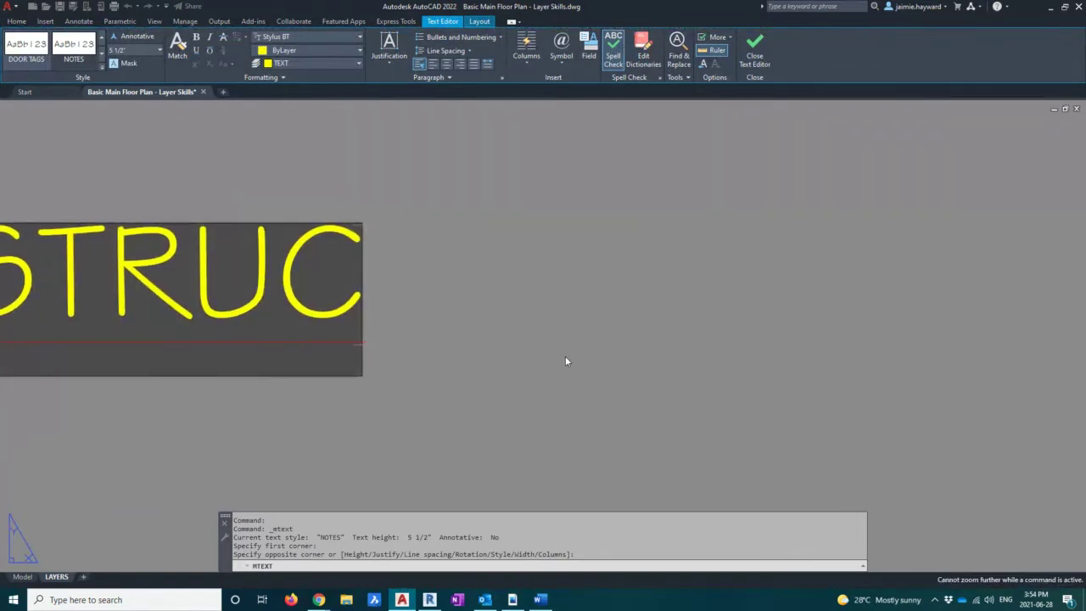
pyautogui.write('TION')
pyautogui.press('Return')
pyautogui.write('PLAN')
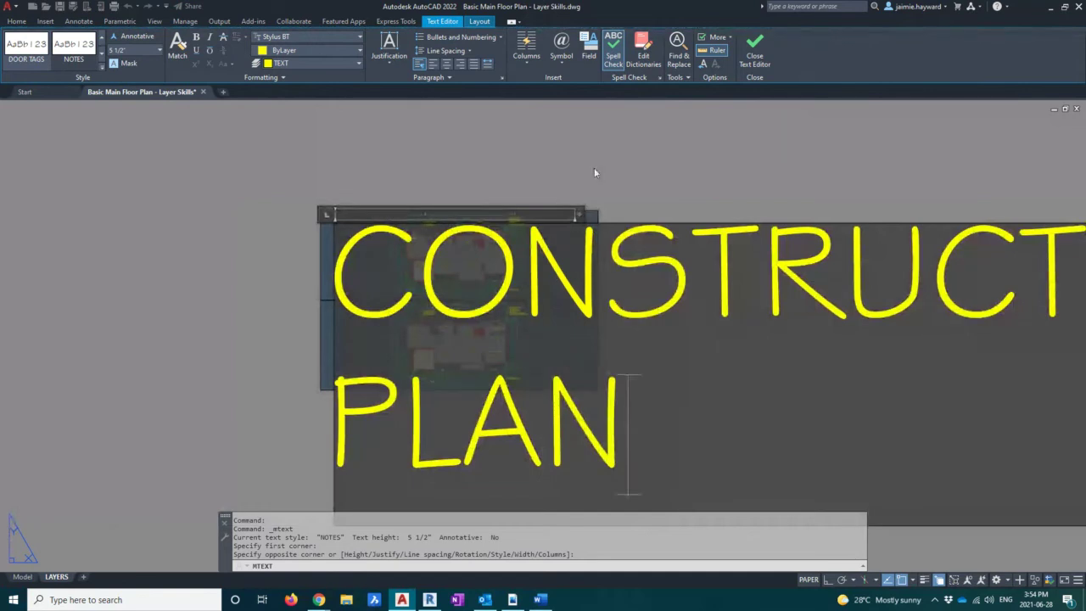
pyautogui.click(758, 56)
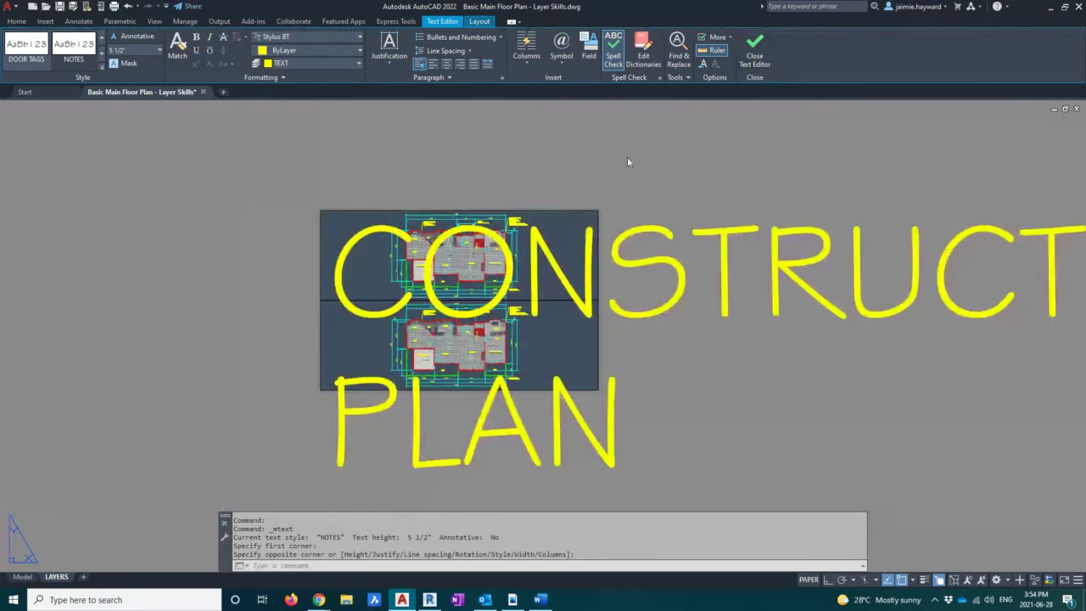
pyautogui.press('Escape')
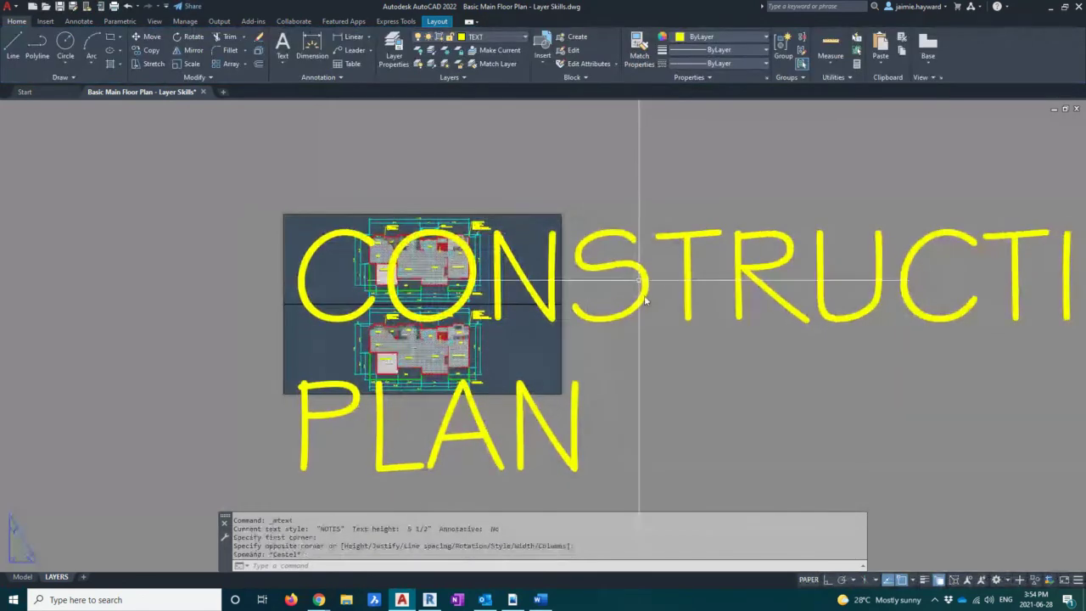
# - Show the properties of the CONSTRUCTION PLAN title and set its text height to 1/2"
pyautogui.click(643, 285)
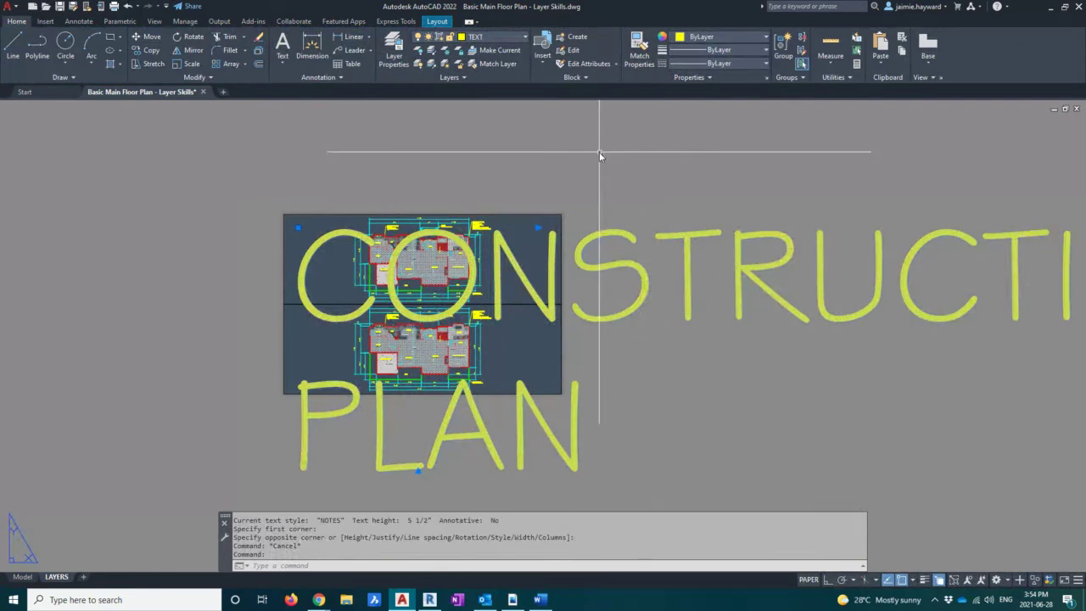
pyautogui.write('mo')
pyautogui.press('Return')
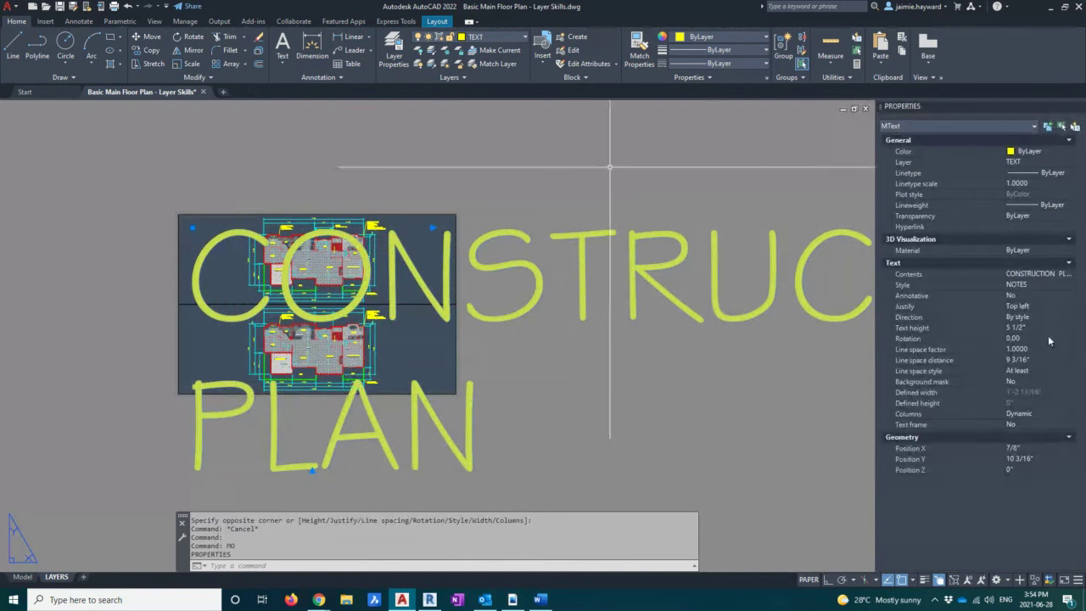
pyautogui.click(1036, 324)
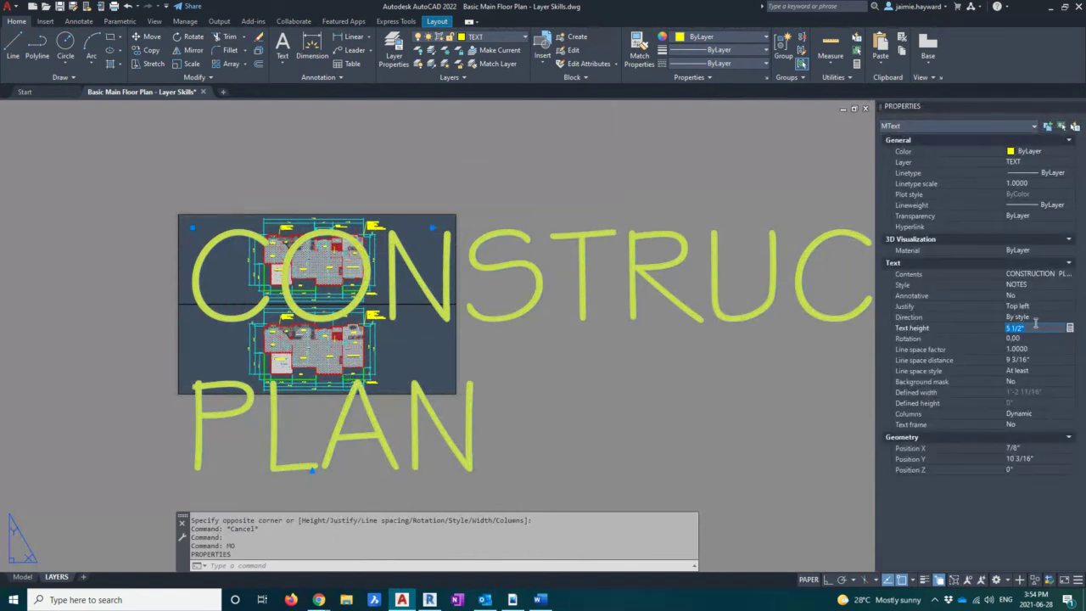
pyautogui.write('1/2')
pyautogui.press('Tab')
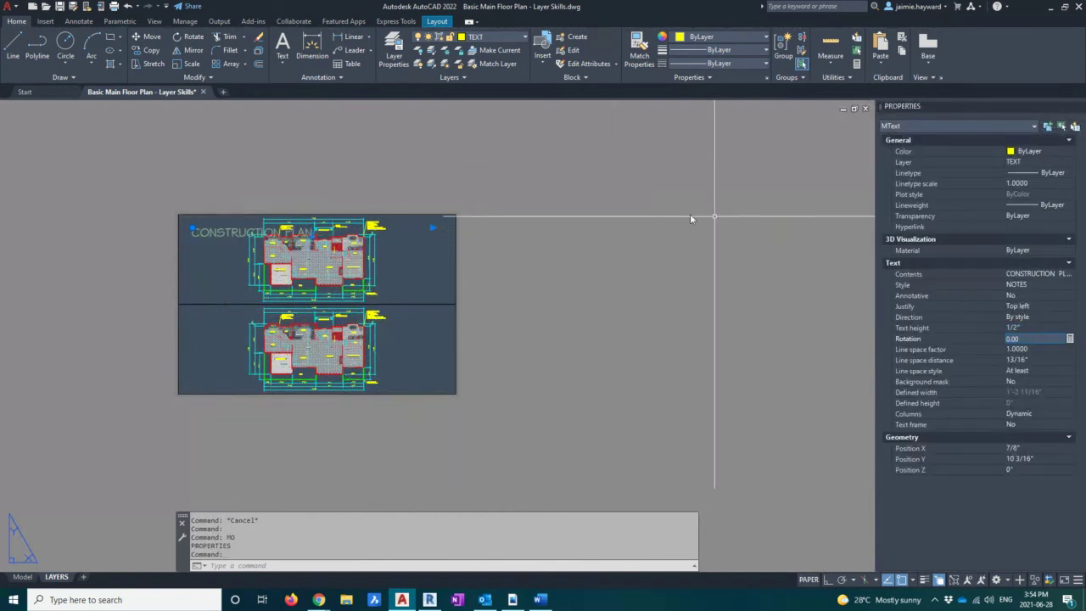
# - Reduce the title's text height to 1/4"
pyautogui.scroll(4, 193, 235)
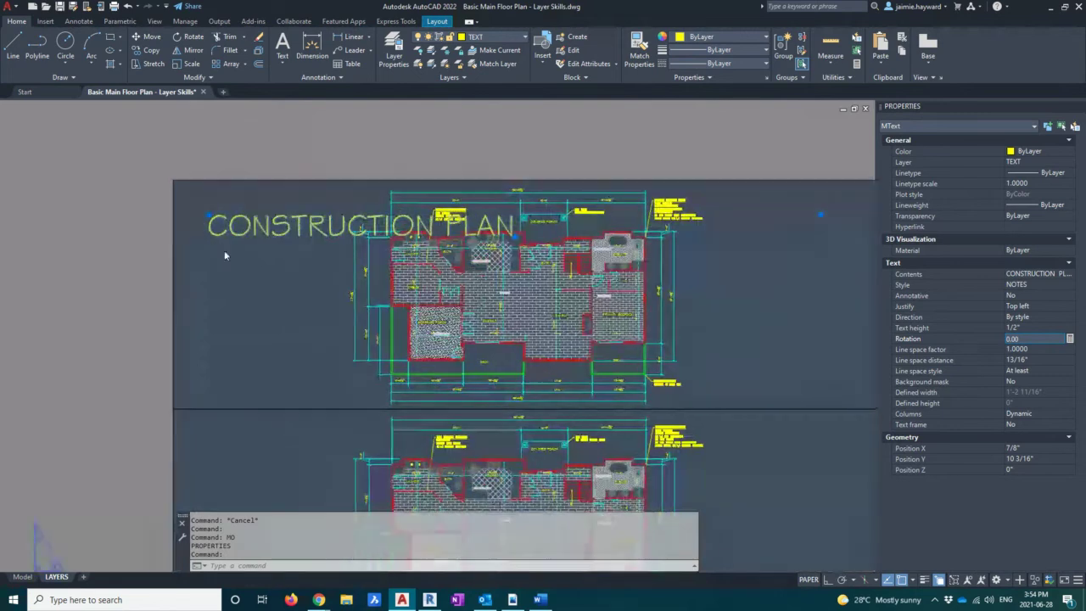
pyautogui.click(1030, 329)
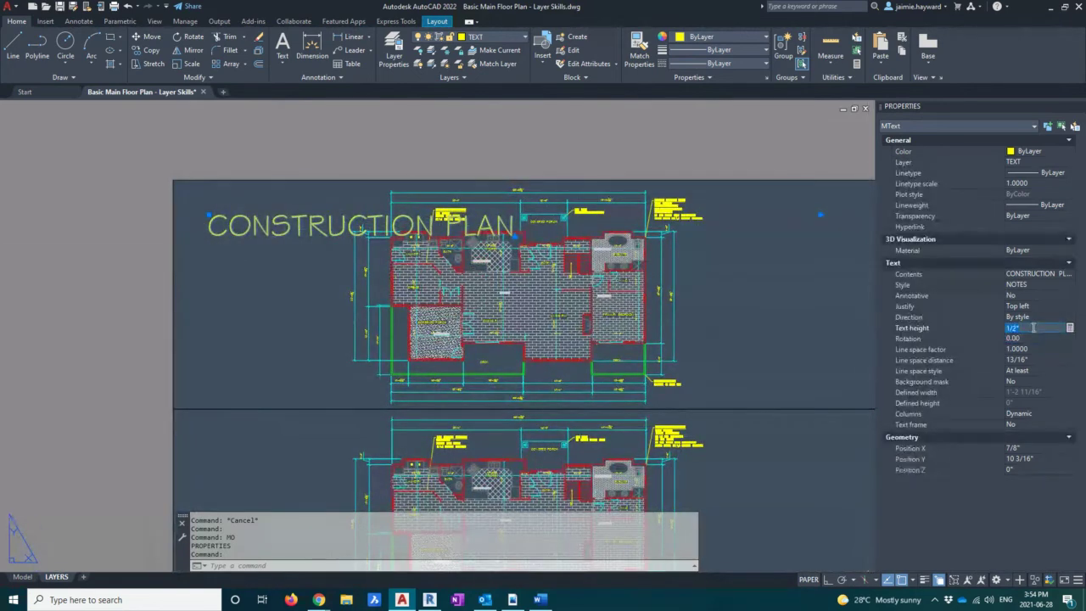
pyautogui.write('1/4')
pyautogui.press('Tab')
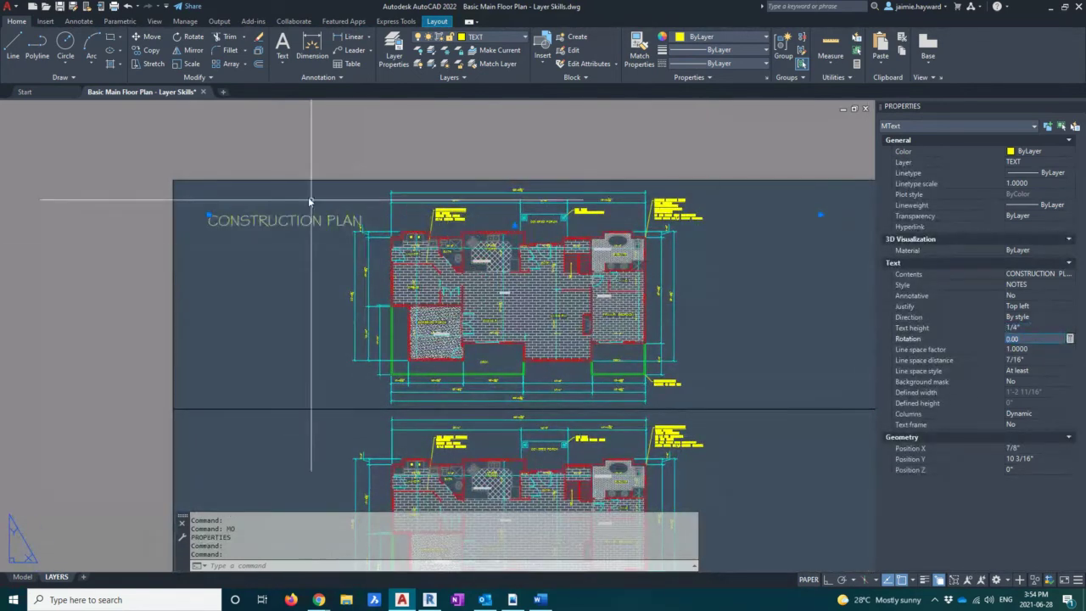
# - Move the CONSTRUCTION PLAN title to the lower-left corner of the upper viewport
pyautogui.write('m')
pyautogui.press('Return')
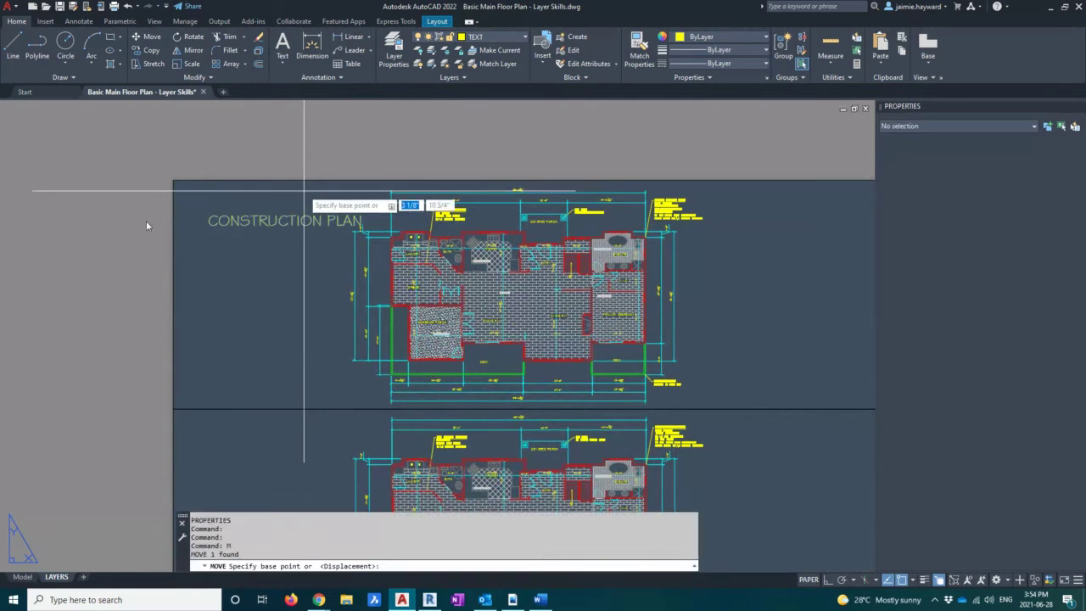
pyautogui.click(214, 221)
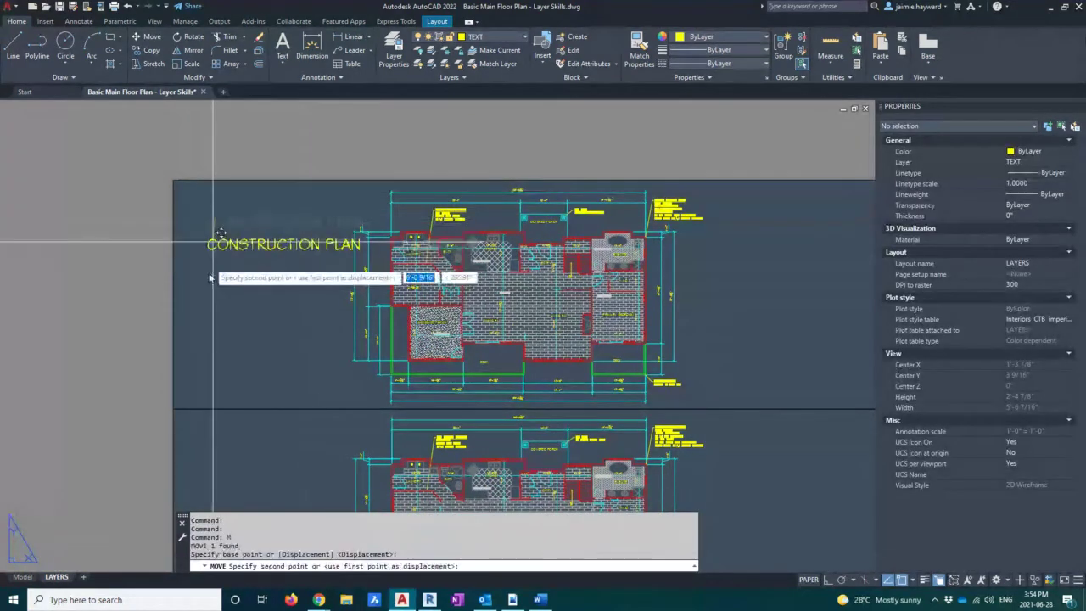
pyautogui.click(197, 390)
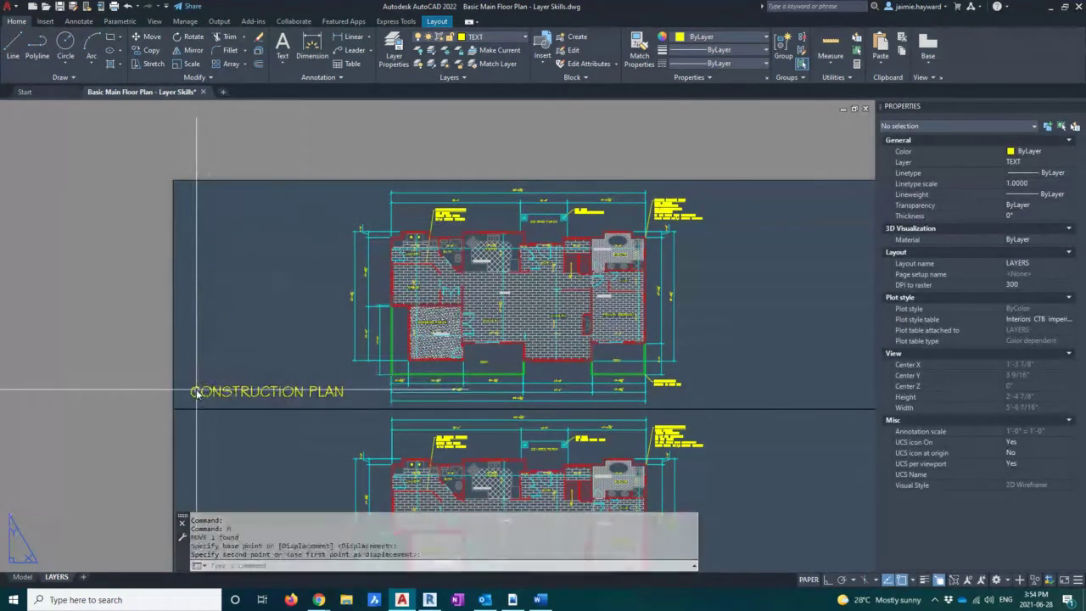
# - Copy the title about 5 1/2" straight down with Ortho on, into the lower-left corner of the lower viewport
pyautogui.scroll(-2, 227, 357)
pyautogui.moveTo(227, 357); pyautogui.dragTo(230, 252, button='middle')
pyautogui.scroll(2, 230, 252)
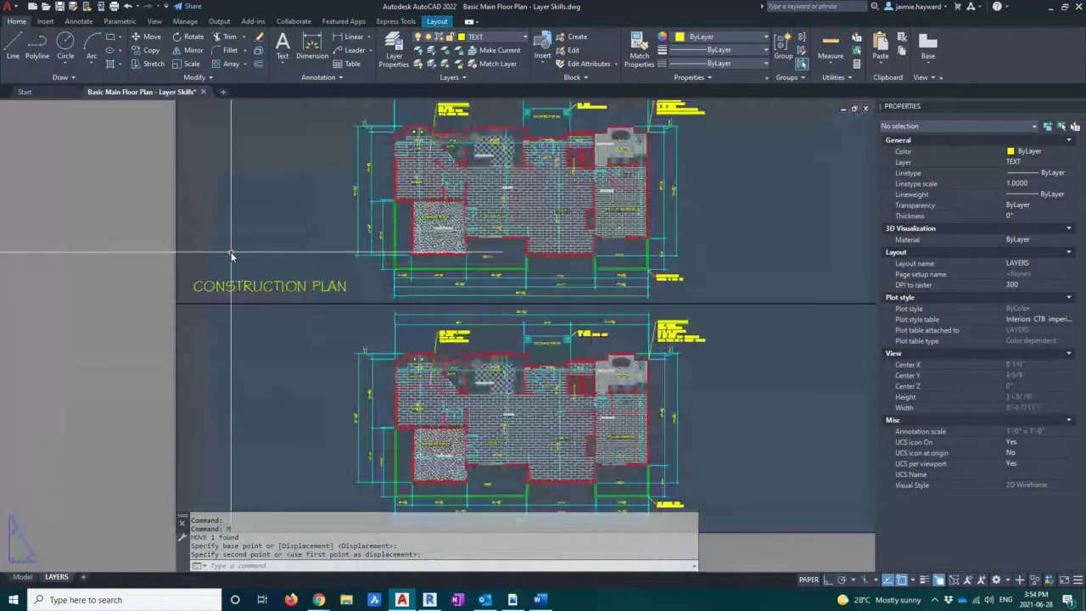
pyautogui.scroll(-2, 231, 255)
pyautogui.press('Escape')
pyautogui.click(231, 273)
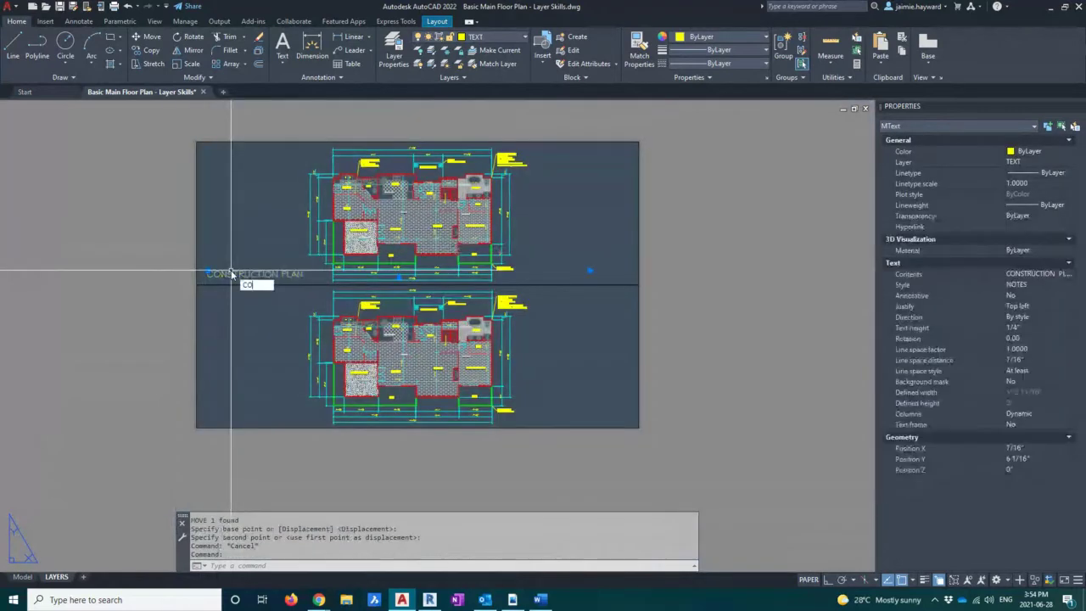
pyautogui.write('co')
pyautogui.press('Return')
pyautogui.press('F8')
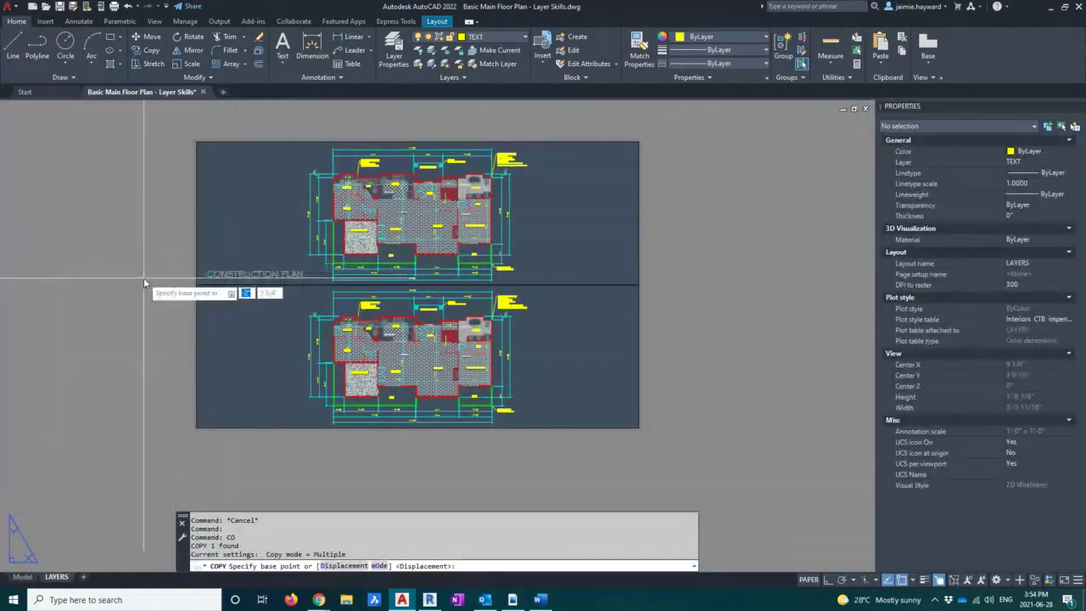
pyautogui.click(125, 249)
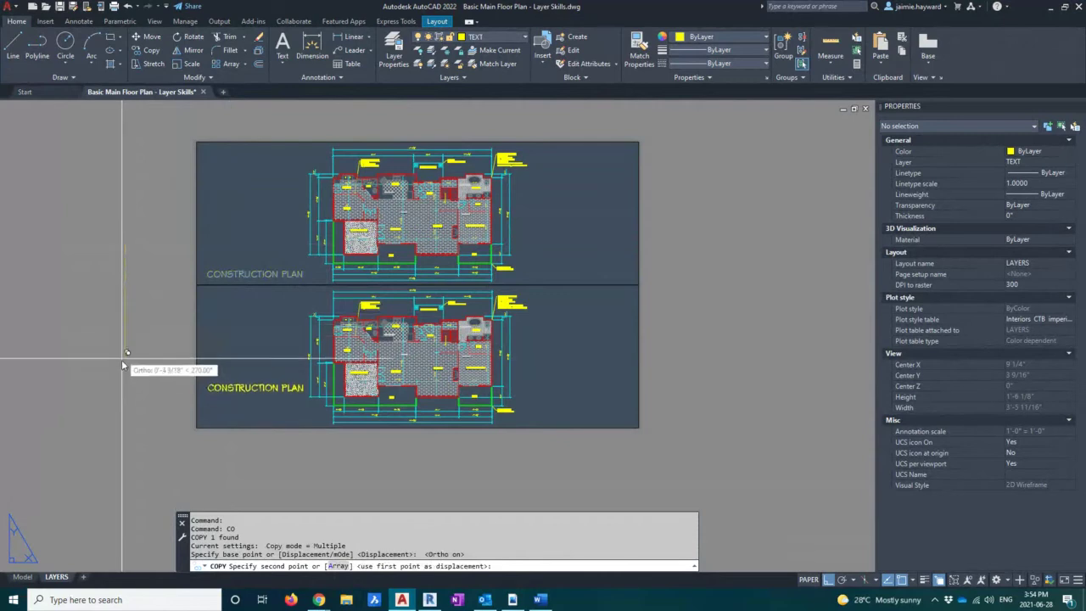
pyautogui.click(123, 392)
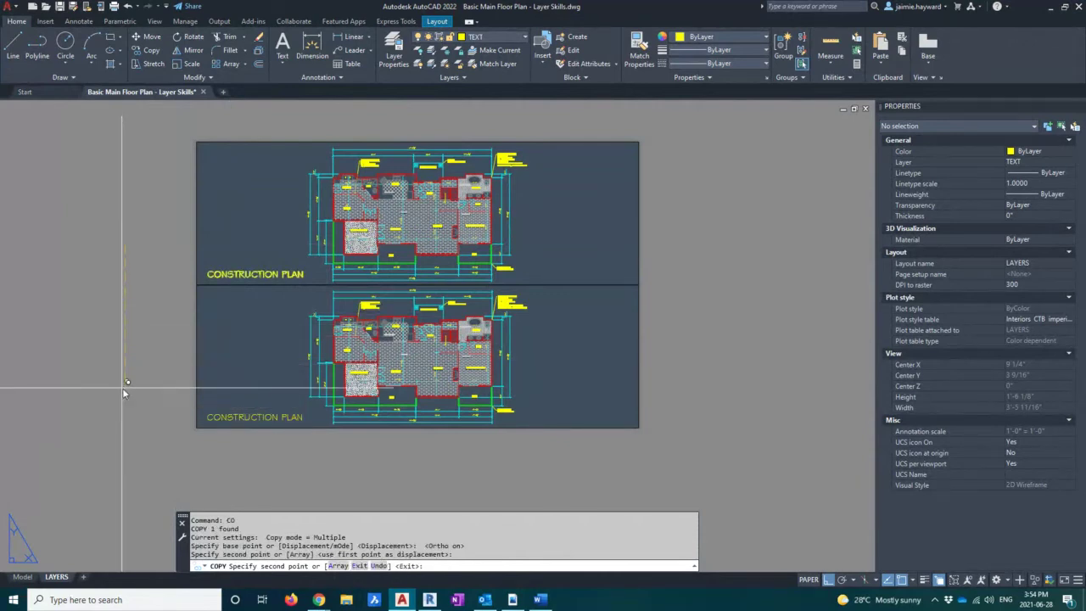
pyautogui.press('Escape')
# - Change the lower viewport's title to FINISHES PLAN and close the object properties
pyautogui.scroll(2, 241, 433)
pyautogui.click(234, 415)
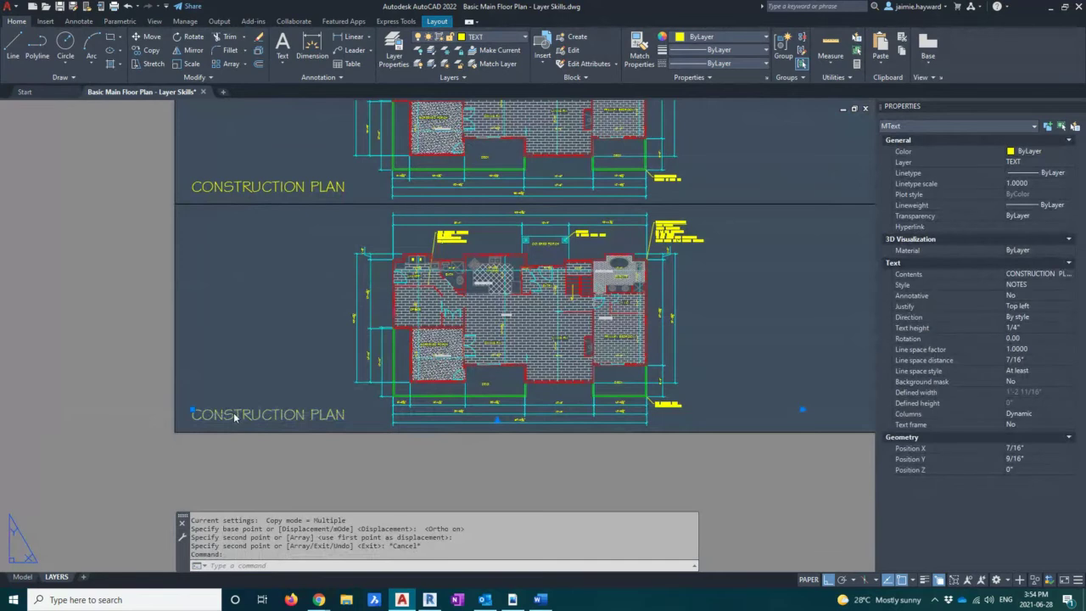
pyautogui.doubleClick(235, 412)
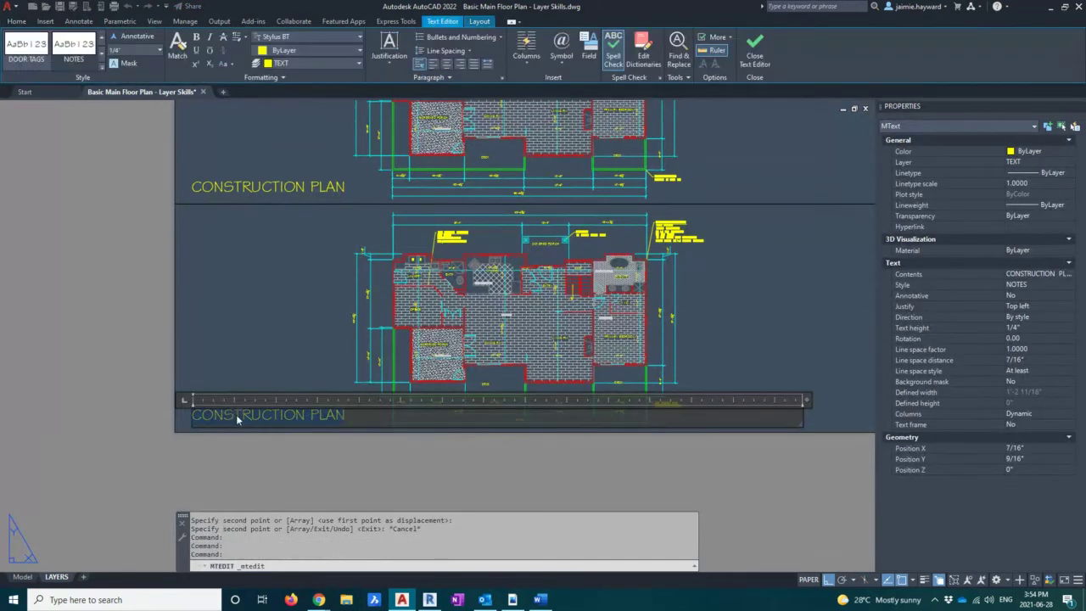
pyautogui.doubleClick(235, 414)
pyautogui.write('FINISHES')
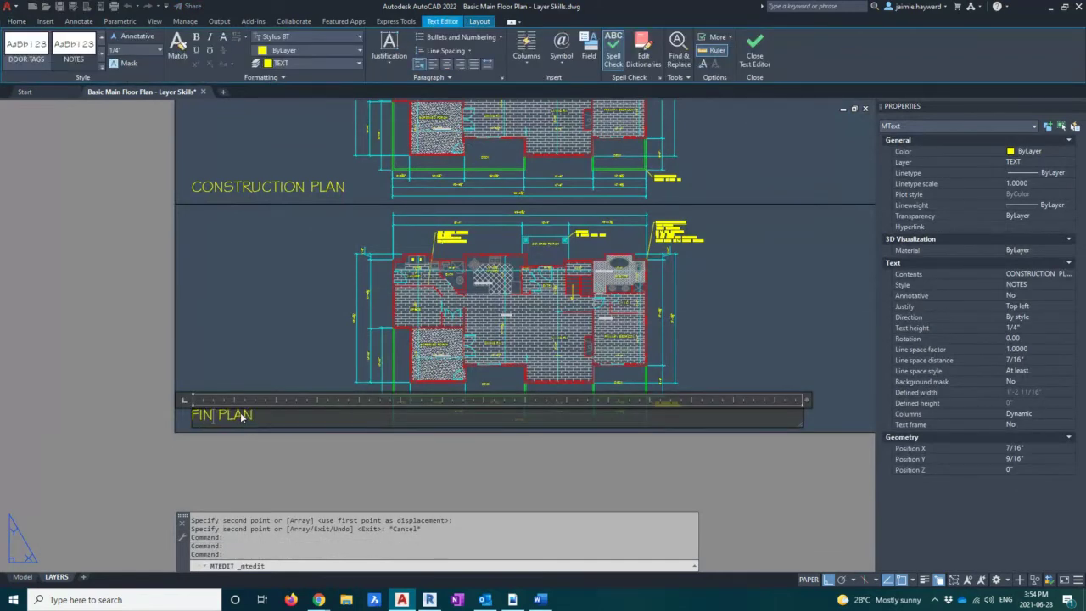
pyautogui.click(266, 483)
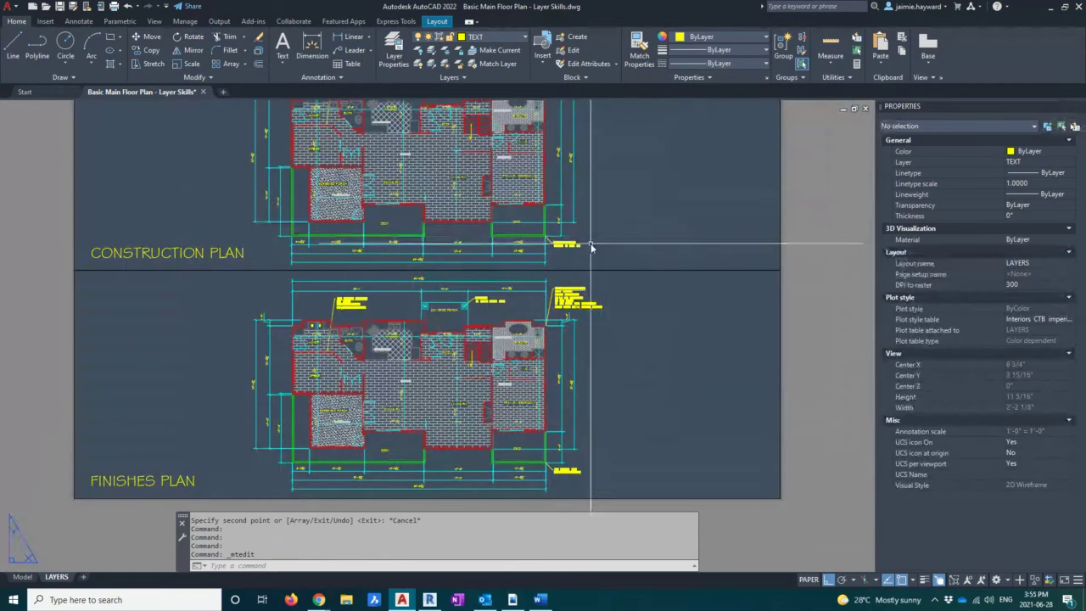
pyautogui.hotkey('ctrl', '1')
pyautogui.scroll(-3, 465, 290)
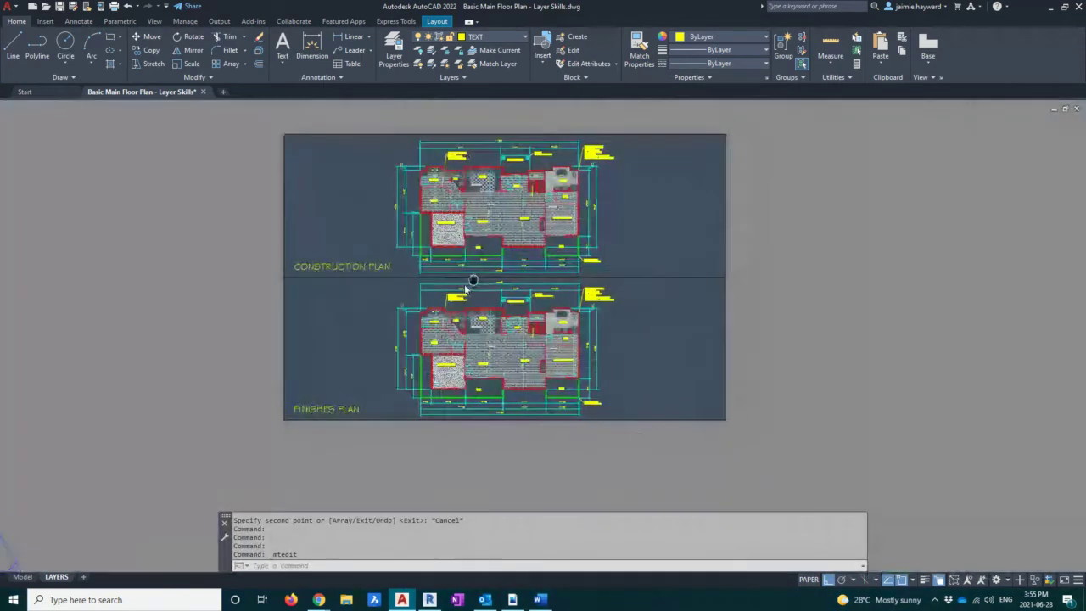
pyautogui.press('Escape')
pyautogui.press('Escape')
pyautogui.scroll(3, 627, 243)
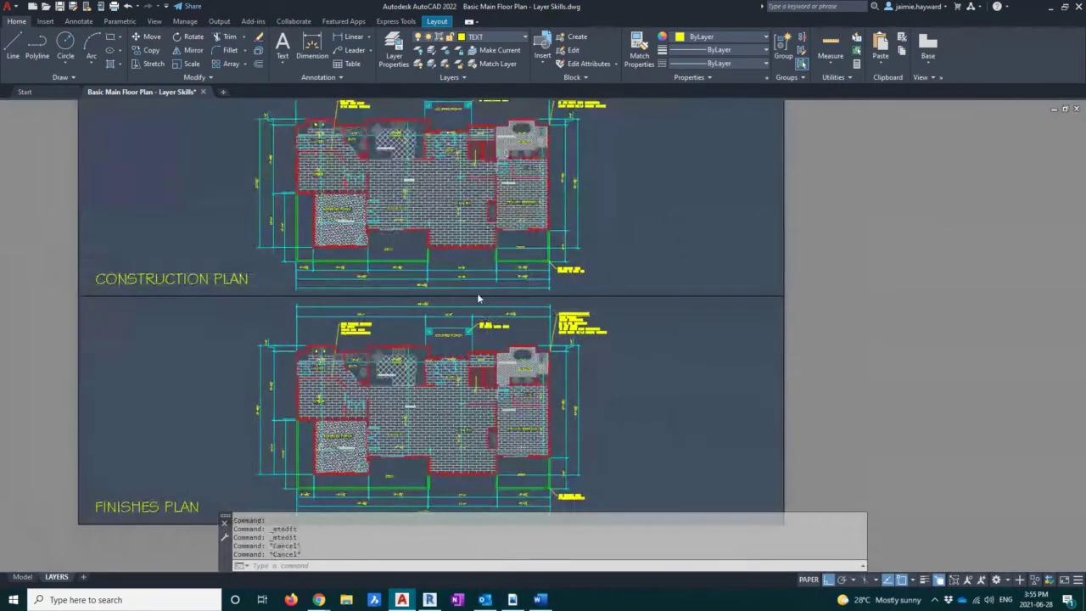
pyautogui.scroll(-3, 478, 299)
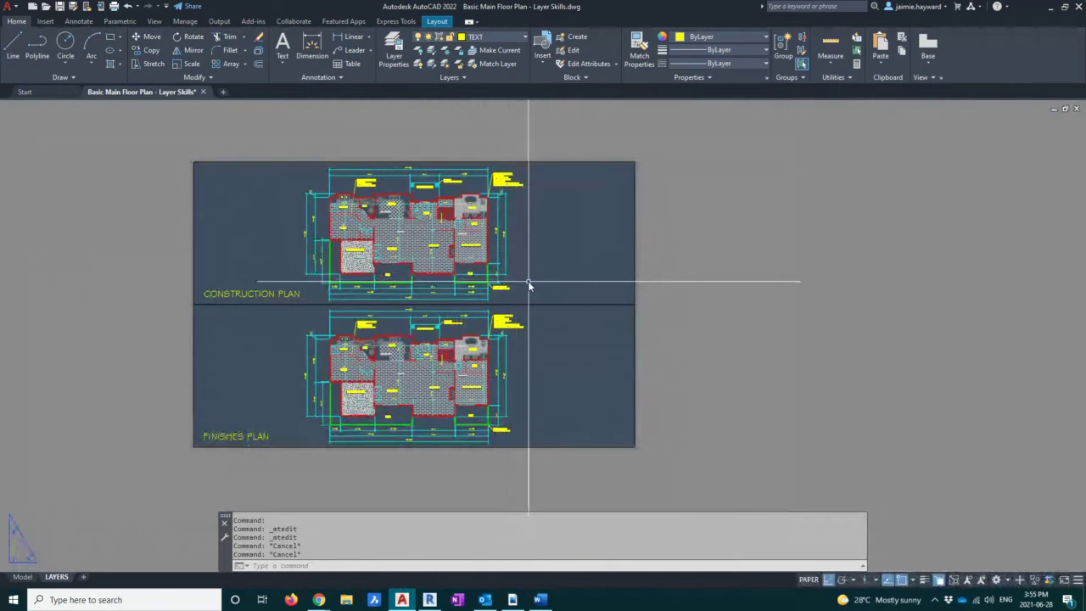
pyautogui.press('Escape')
pyautogui.press('Escape')
pyautogui.press('Escape')
pyautogui.scroll(3, 587, 283)
pyautogui.moveTo(586, 283); pyautogui.dragTo(669, 291, button='middle')
pyautogui.scroll(-3, 589, 286)
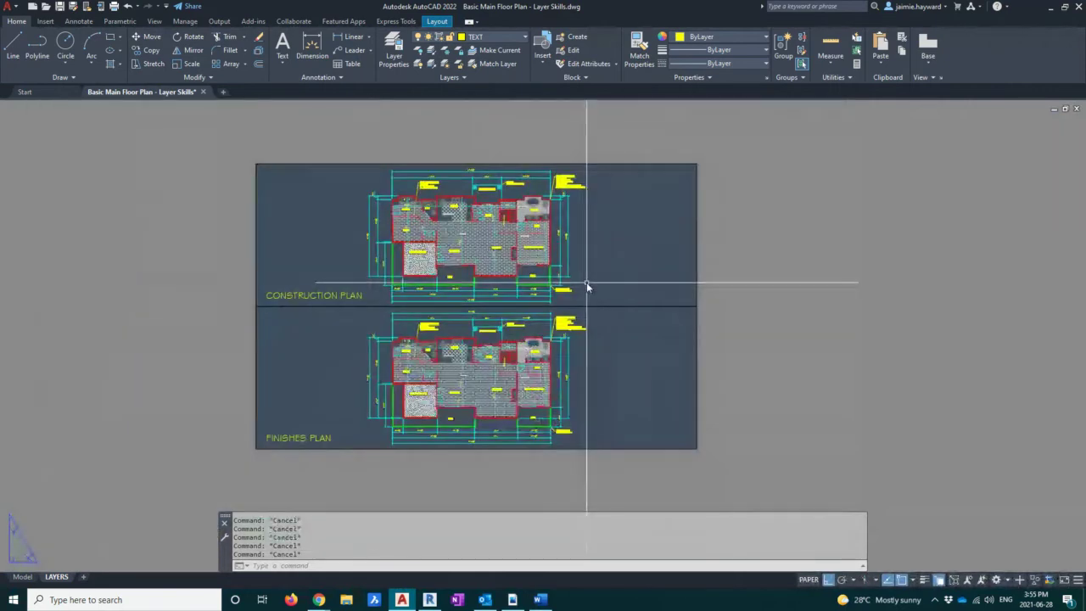
pyautogui.write('z')
pyautogui.press('Return')
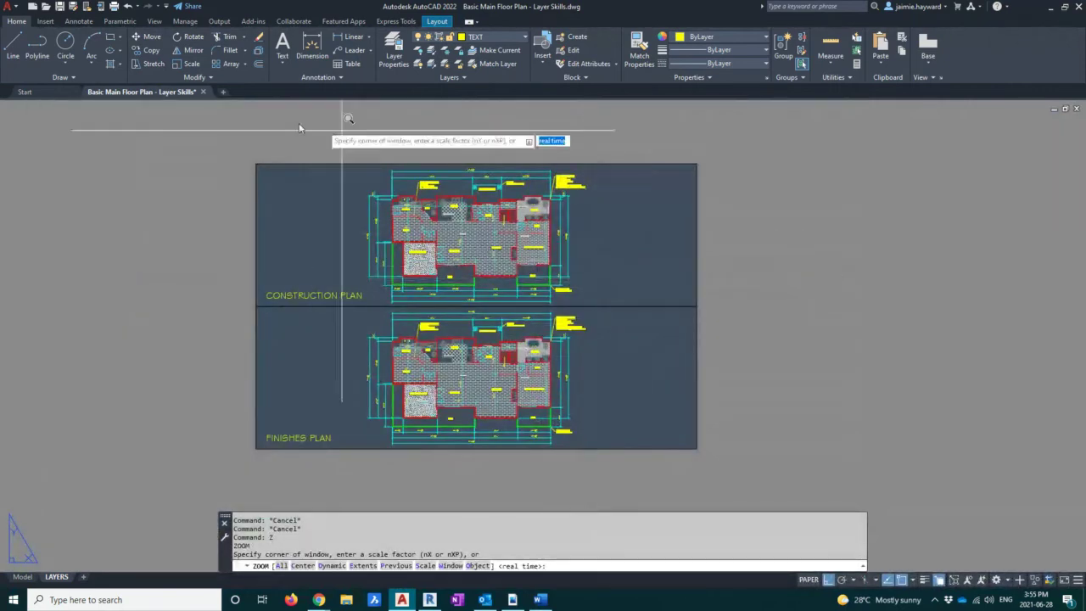
pyautogui.click(240, 141)
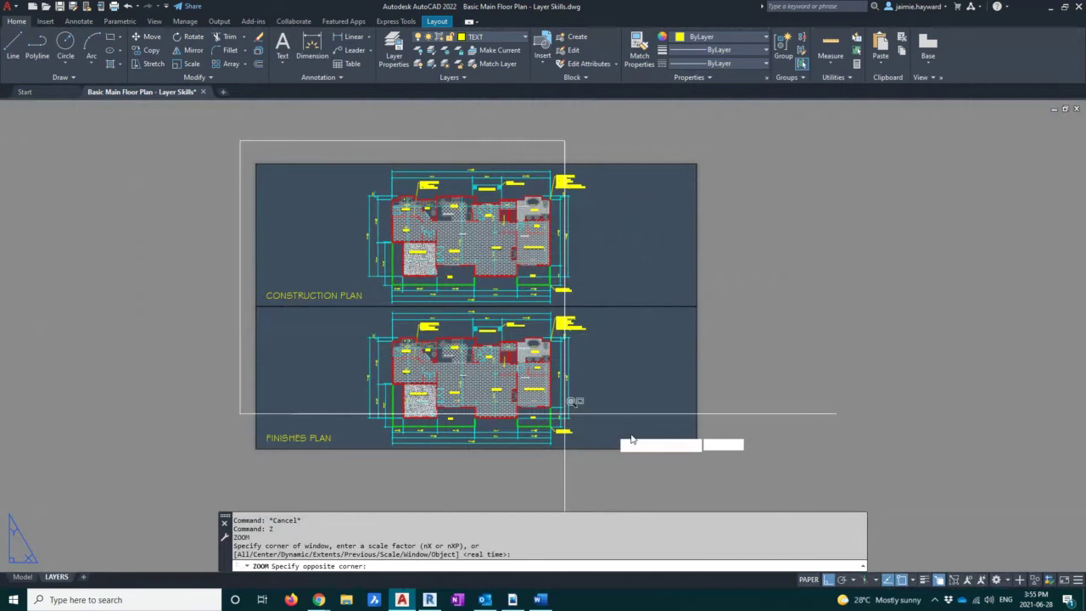
pyautogui.click(694, 456)
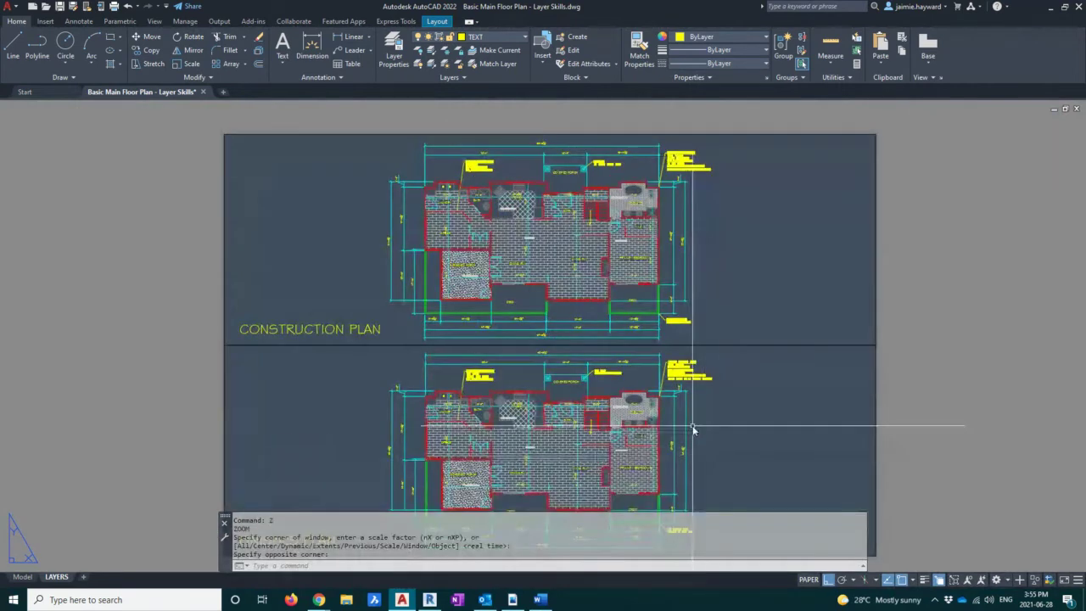
pyautogui.scroll(-2, 694, 430)
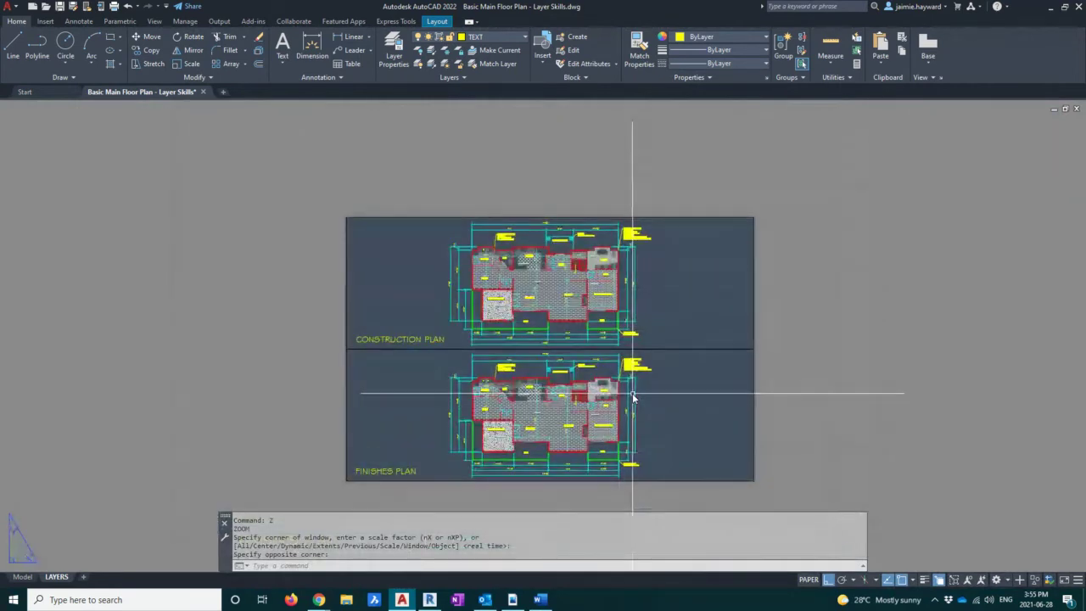
pyautogui.scroll(3, 633, 396)
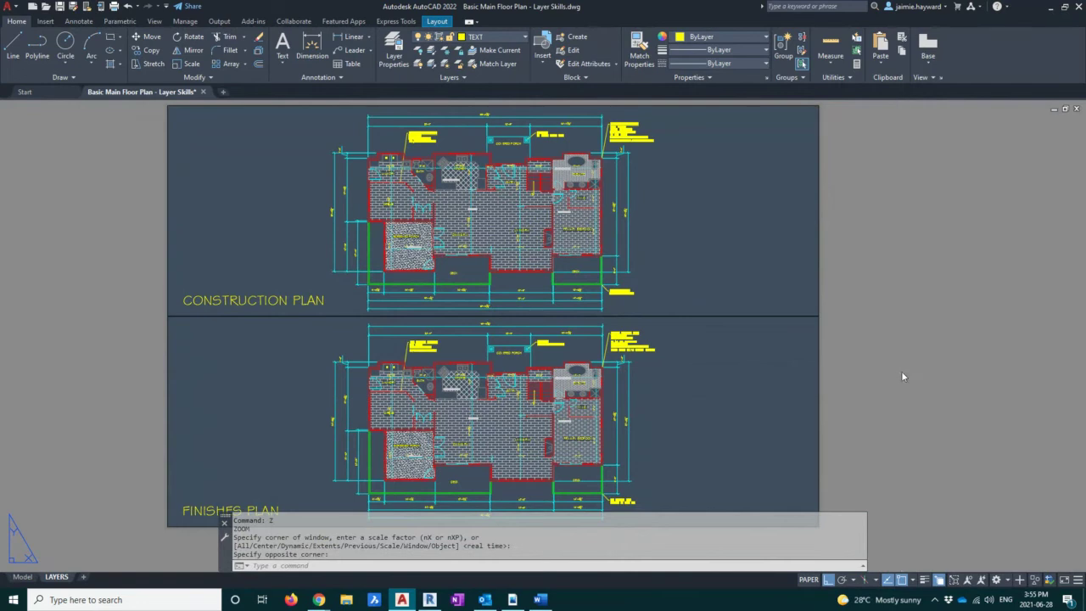
# - Save the drawing and freeze the HATCHING layer in the CONSTRUCTION PLAN viewport only
pyautogui.hotkey('ctrl', 's')
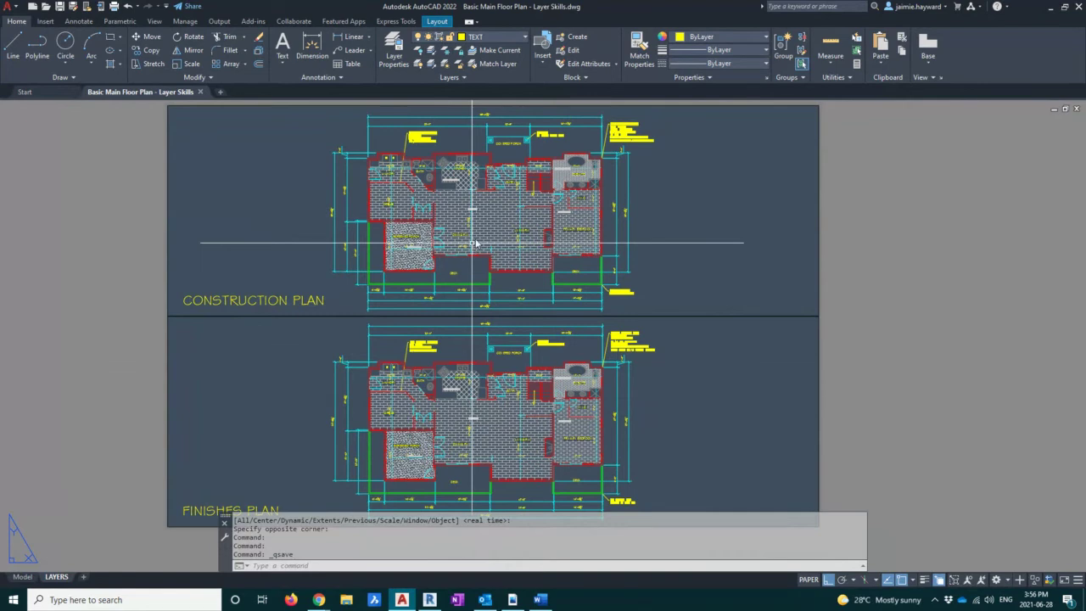
pyautogui.doubleClick(748, 214)
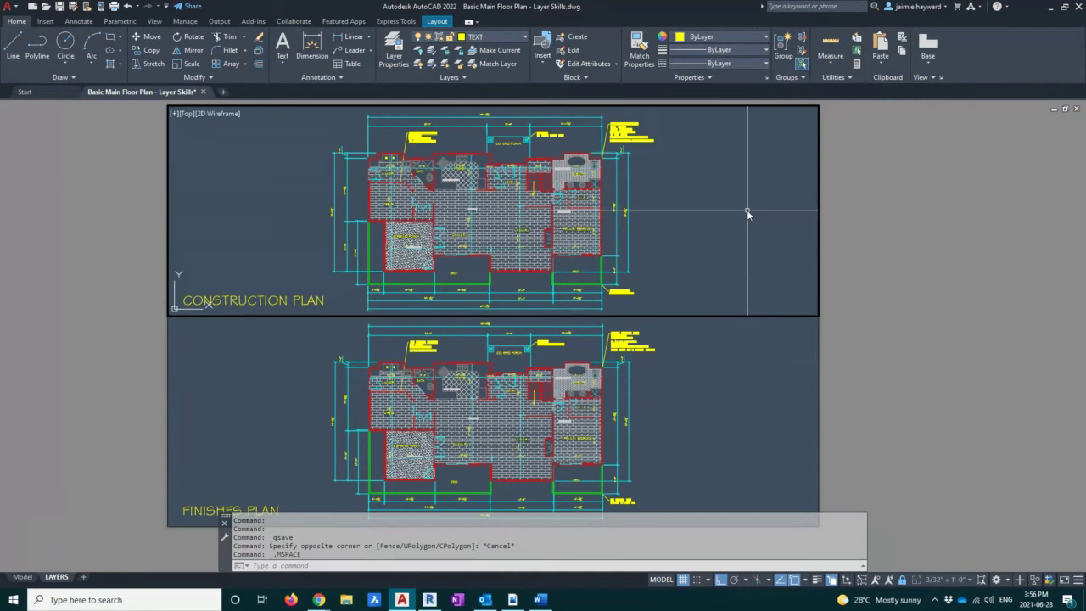
pyautogui.click(502, 37)
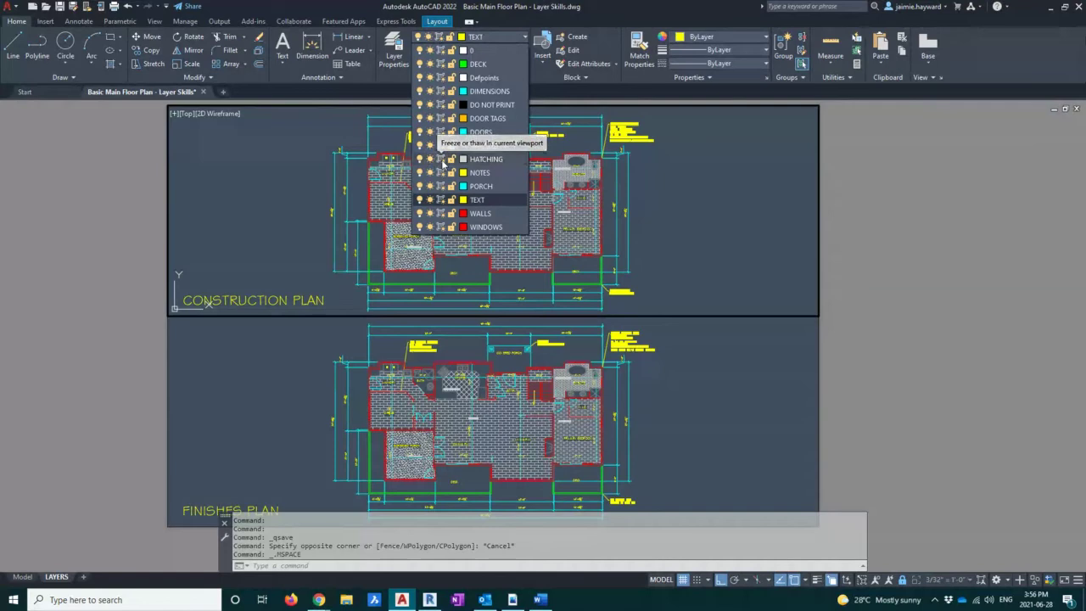
pyautogui.click(441, 160)
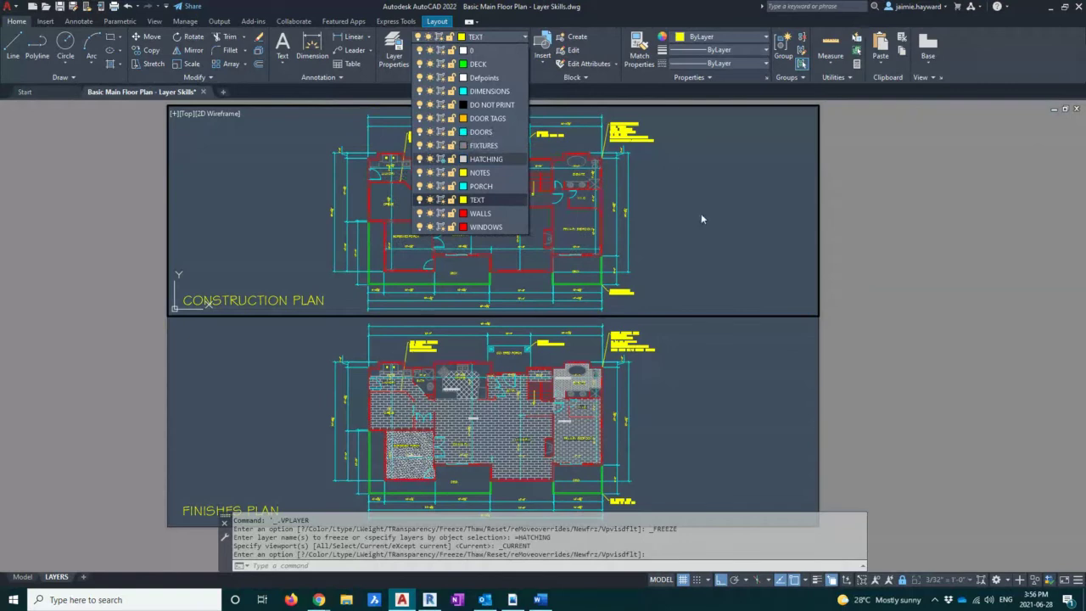
pyautogui.click(878, 220)
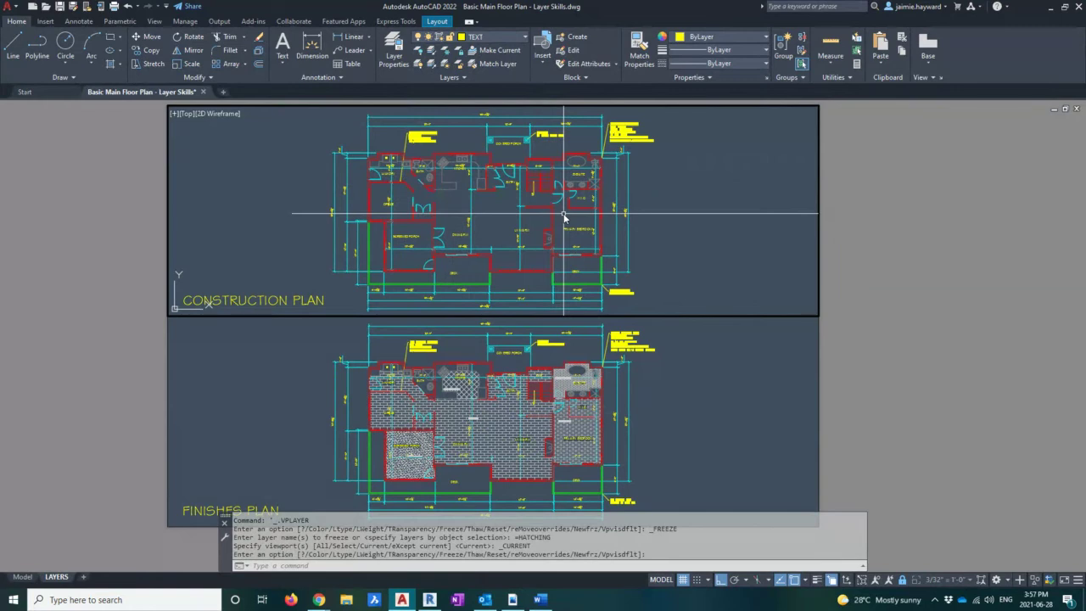
# - Freeze the FIXTURES layer in the CONSTRUCTION PLAN viewport only and return to paper space
pyautogui.click(489, 39)
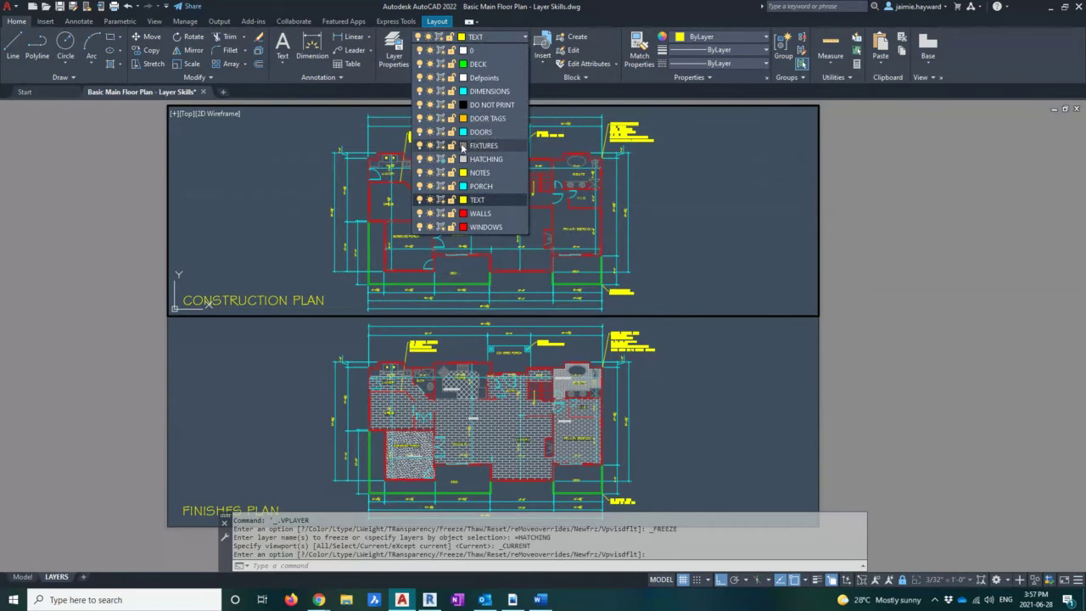
pyautogui.click(441, 148)
pyautogui.click(442, 147)
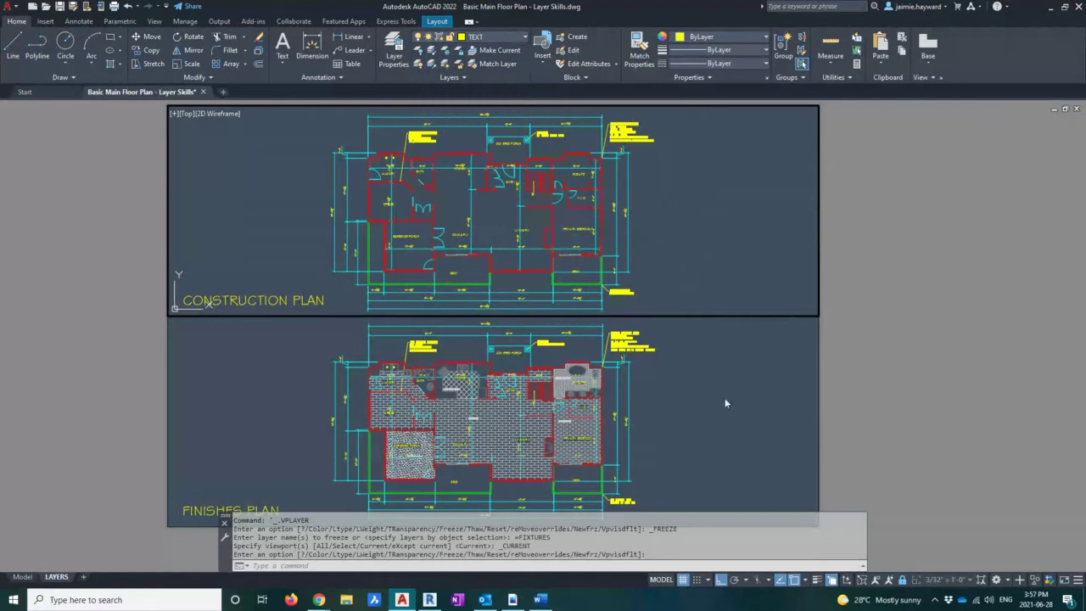
pyautogui.doubleClick(930, 237)
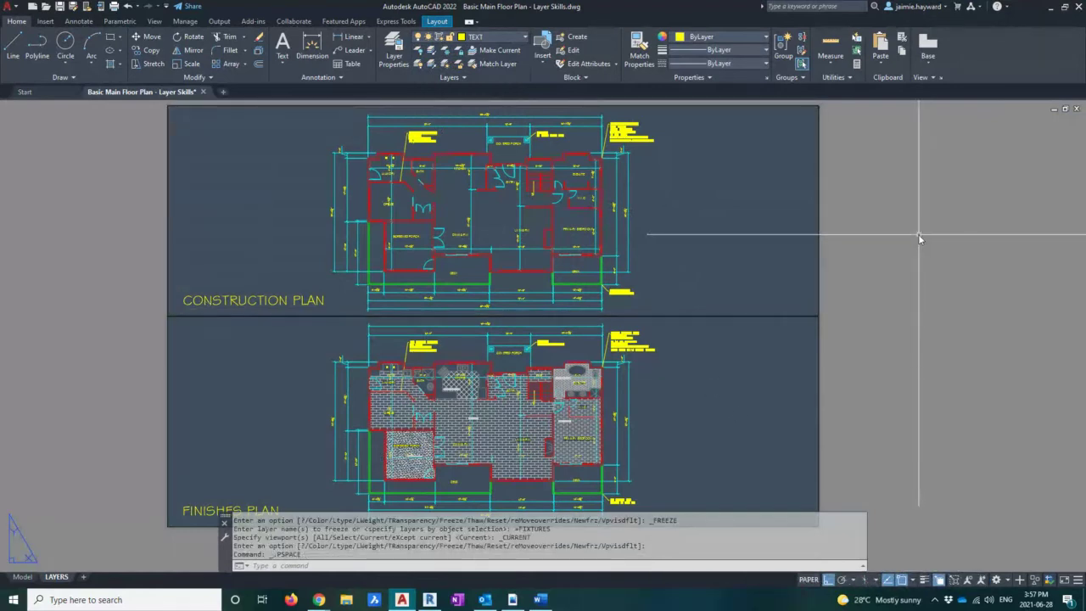
pyautogui.moveTo(744, 341); pyautogui.dragTo(734, 255, button='middle')
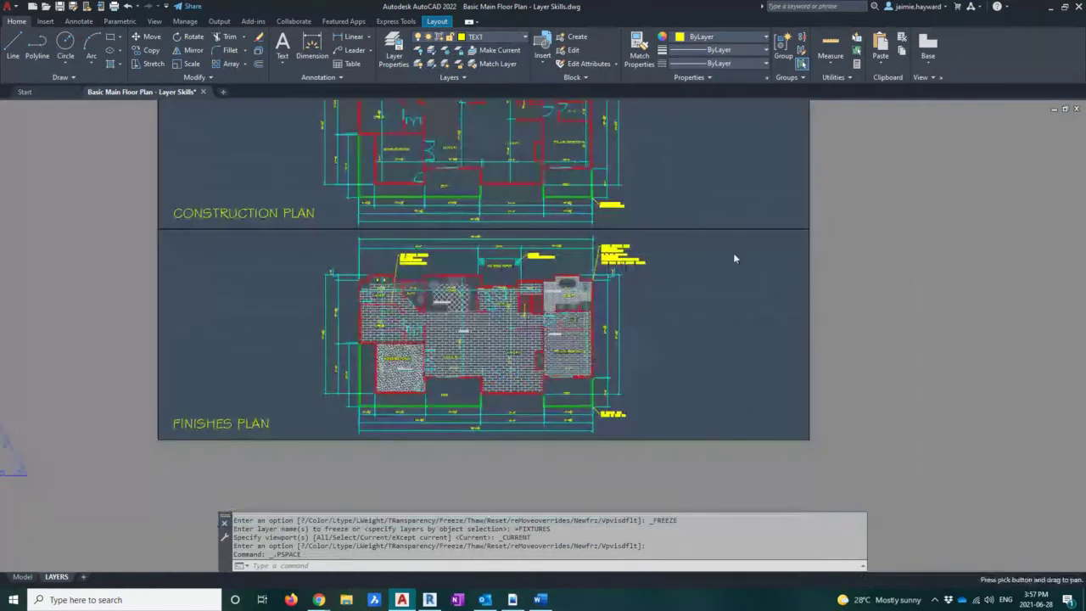
pyautogui.doubleClick(679, 332)
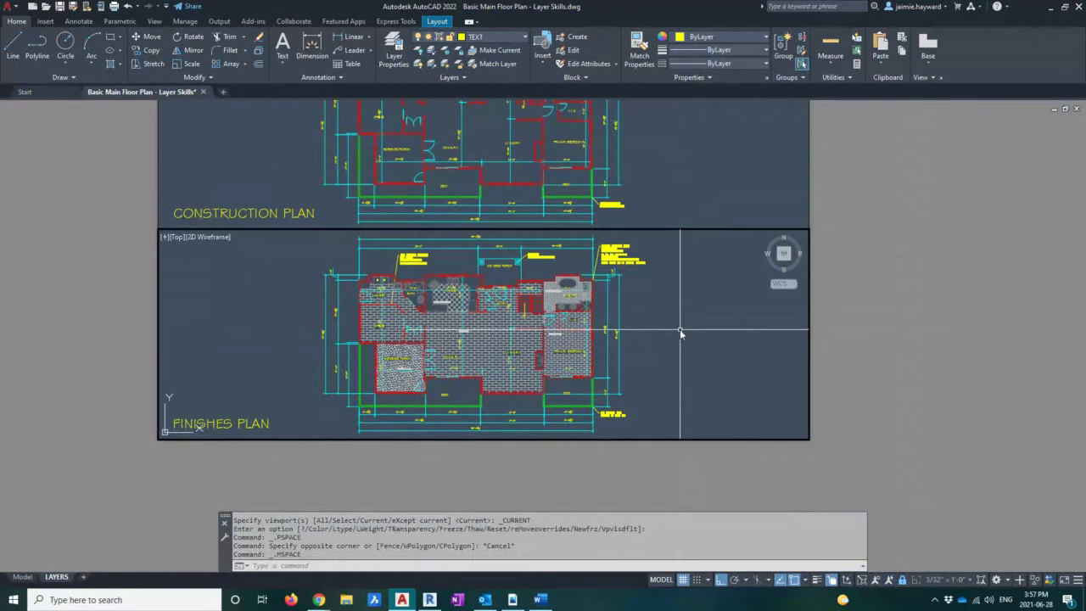
pyautogui.doubleClick(842, 258)
pyautogui.press('Escape')
pyautogui.press('Escape')
pyautogui.click(809, 292)
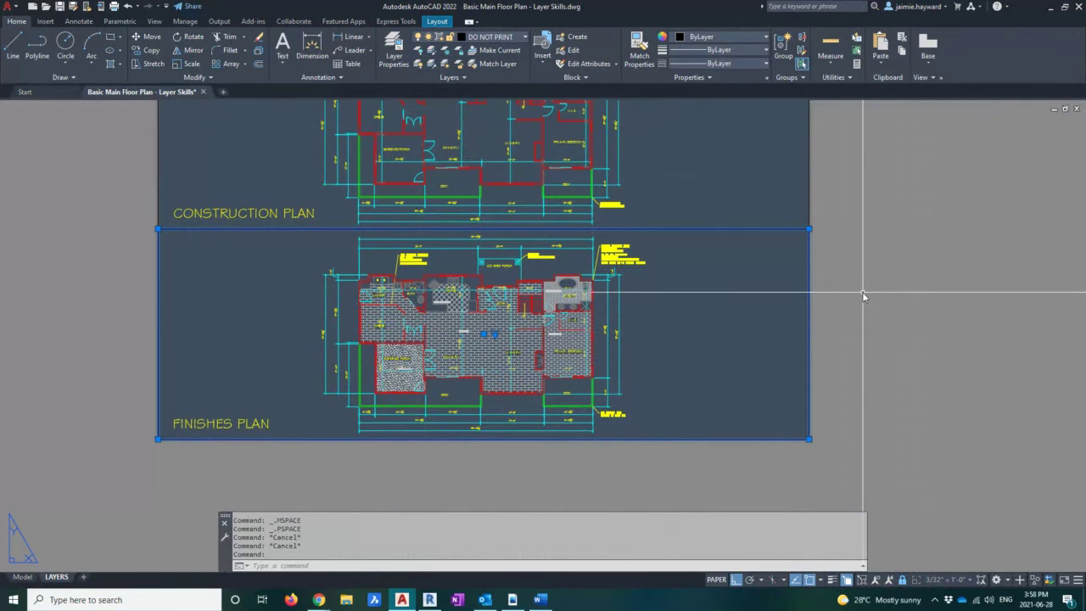
pyautogui.press('Escape')
pyautogui.press('Escape')
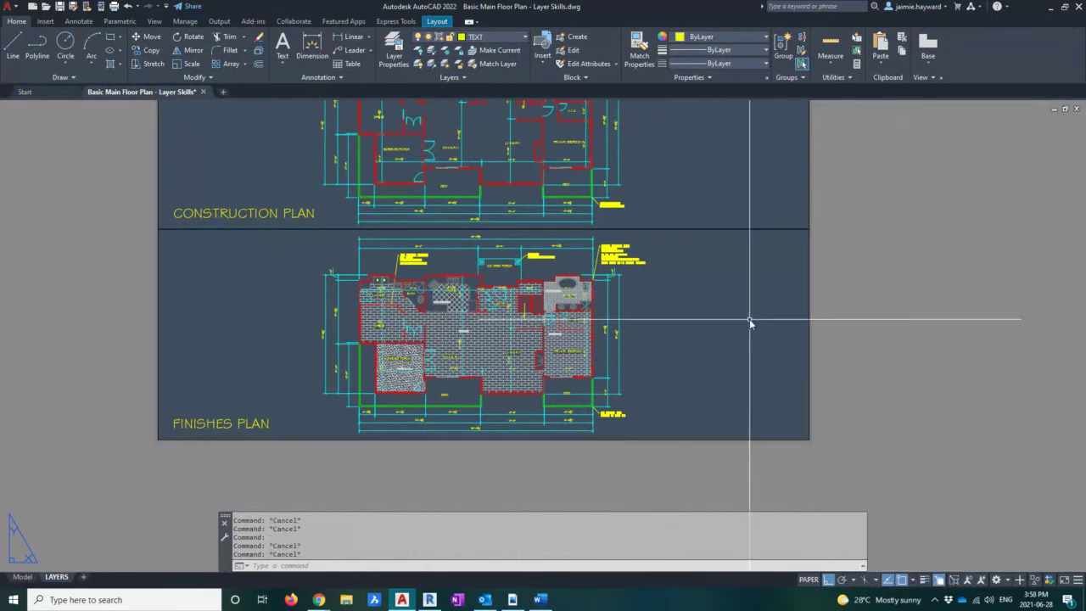
# - Freeze the DIMENSIONS and NOTES layers in the FINISHES PLAN viewport only and return to paper space
pyautogui.doubleClick(747, 316)
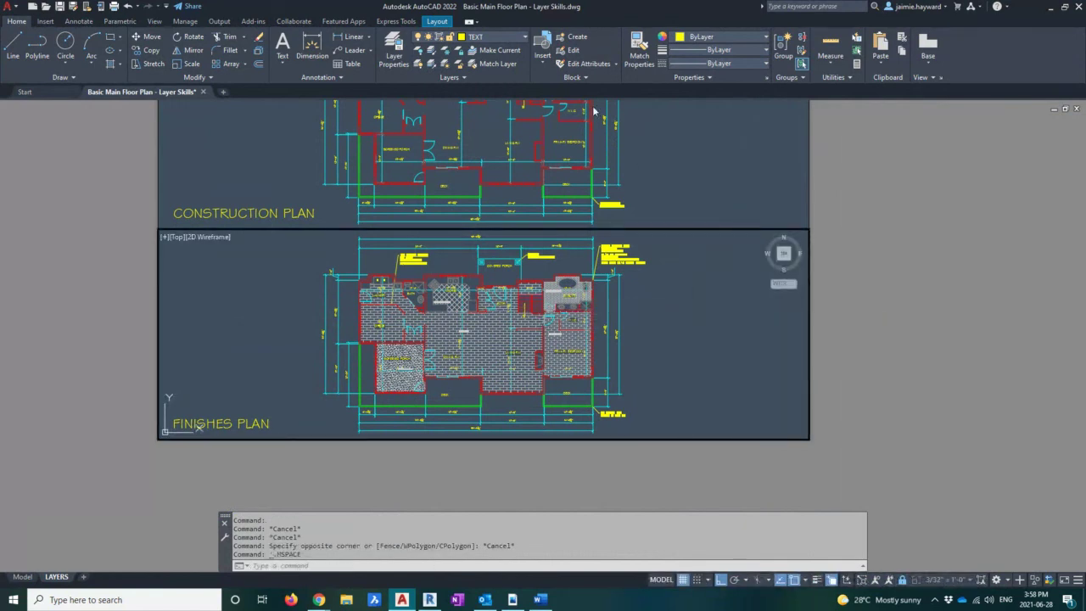
pyautogui.click(489, 37)
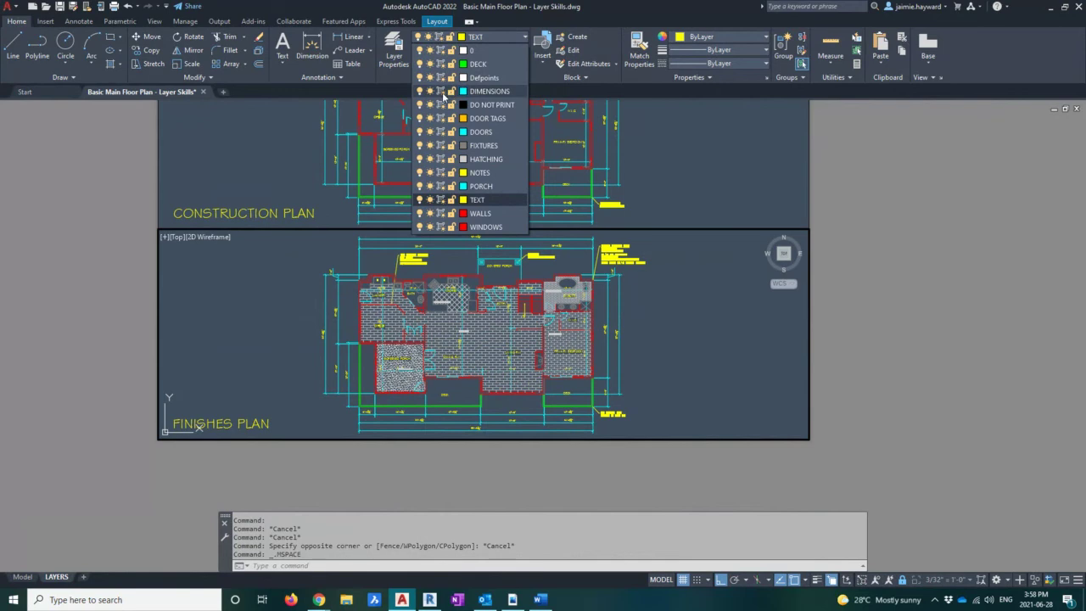
pyautogui.click(442, 92)
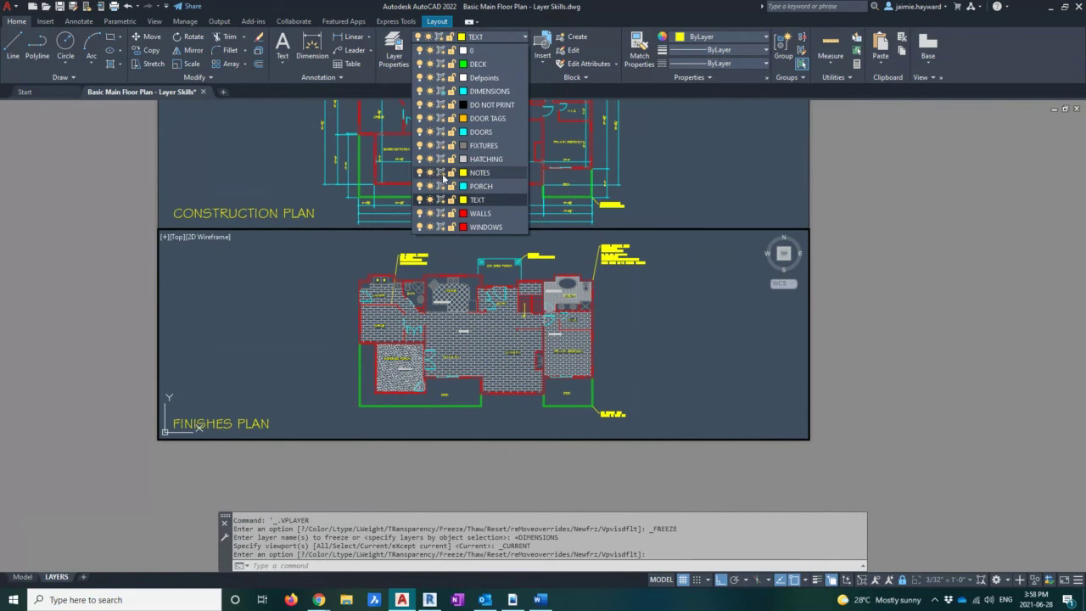
pyautogui.click(442, 174)
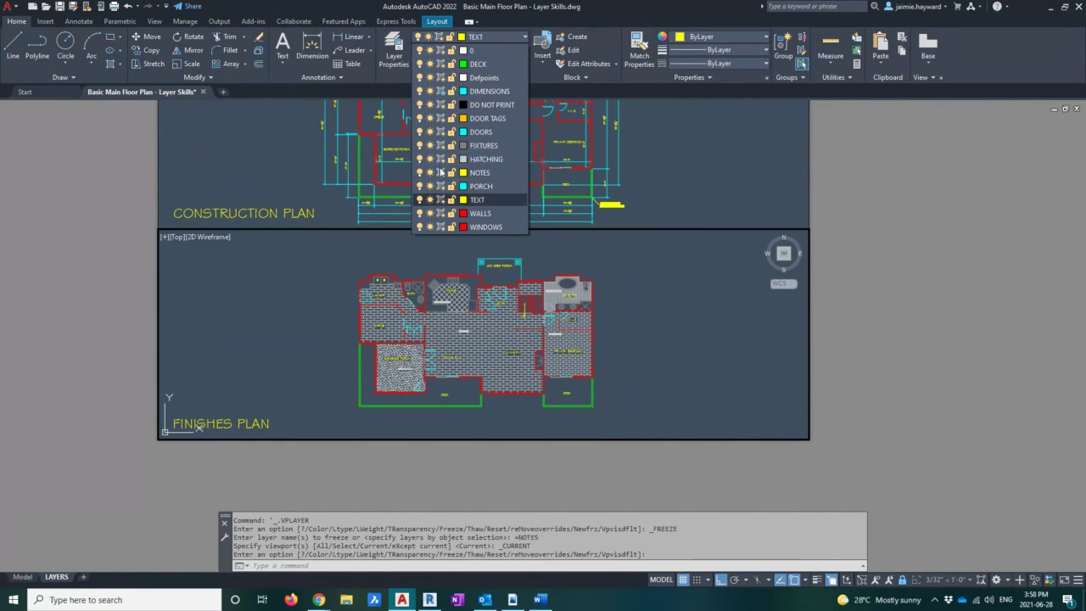
pyautogui.click(883, 198)
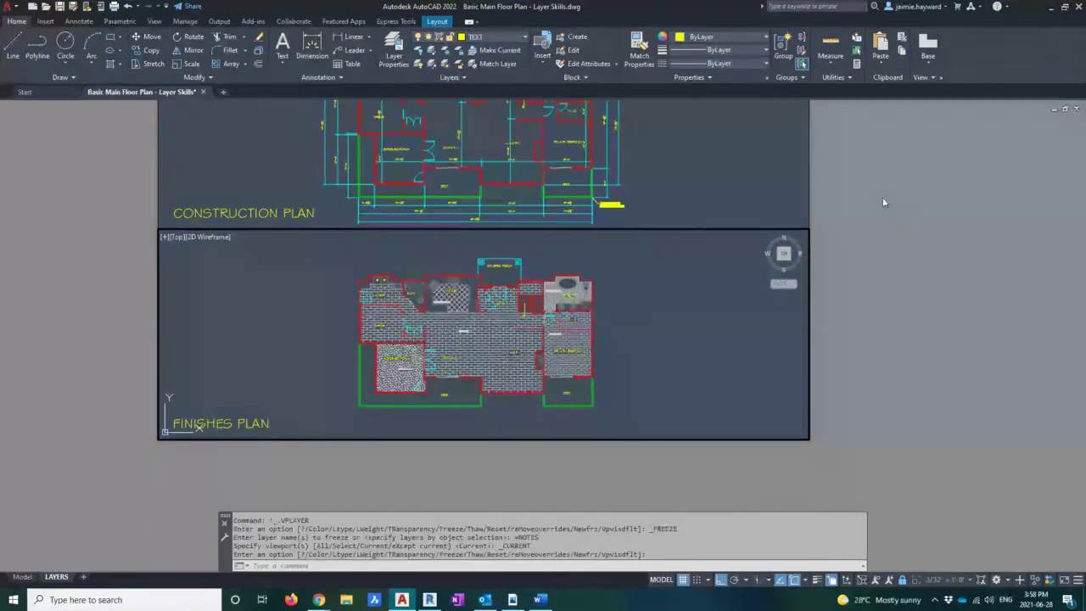
pyautogui.doubleClick(883, 202)
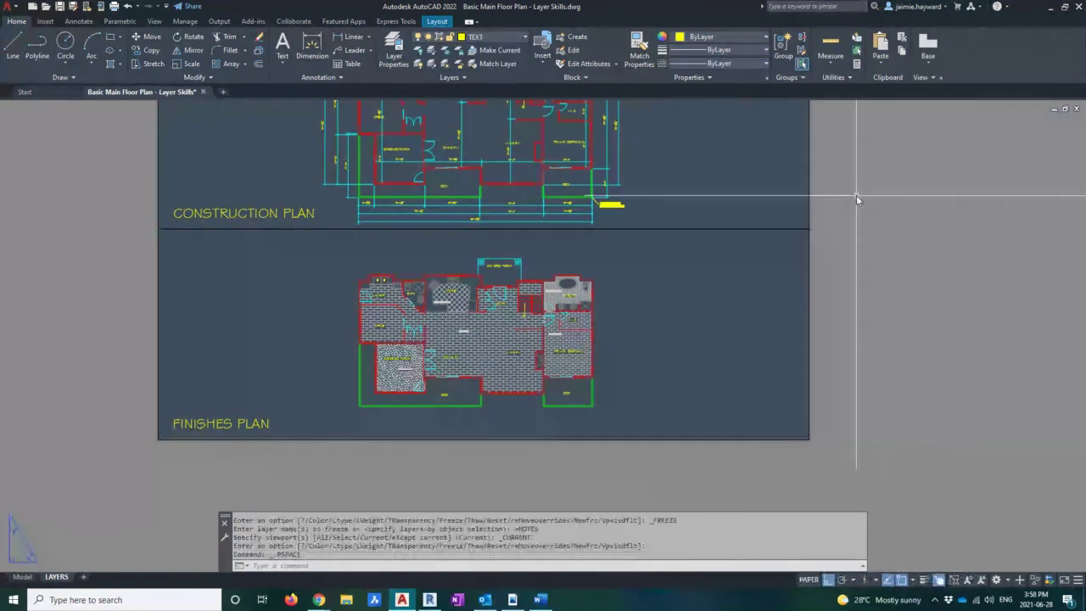
# - Compare the two plans on the layout and switch to model space to check the original floor plan
pyautogui.moveTo(860, 194); pyautogui.dragTo(830, 275, button='middle')
pyautogui.scroll(-2, 614, 281)
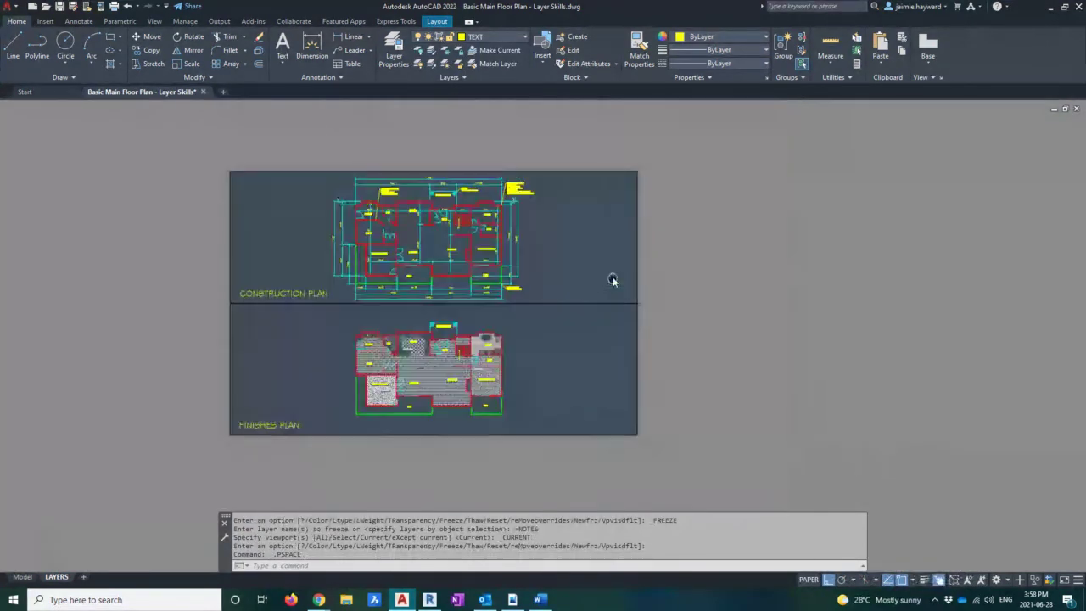
pyautogui.moveTo(499, 277); pyautogui.dragTo(500, 279, button='middle')
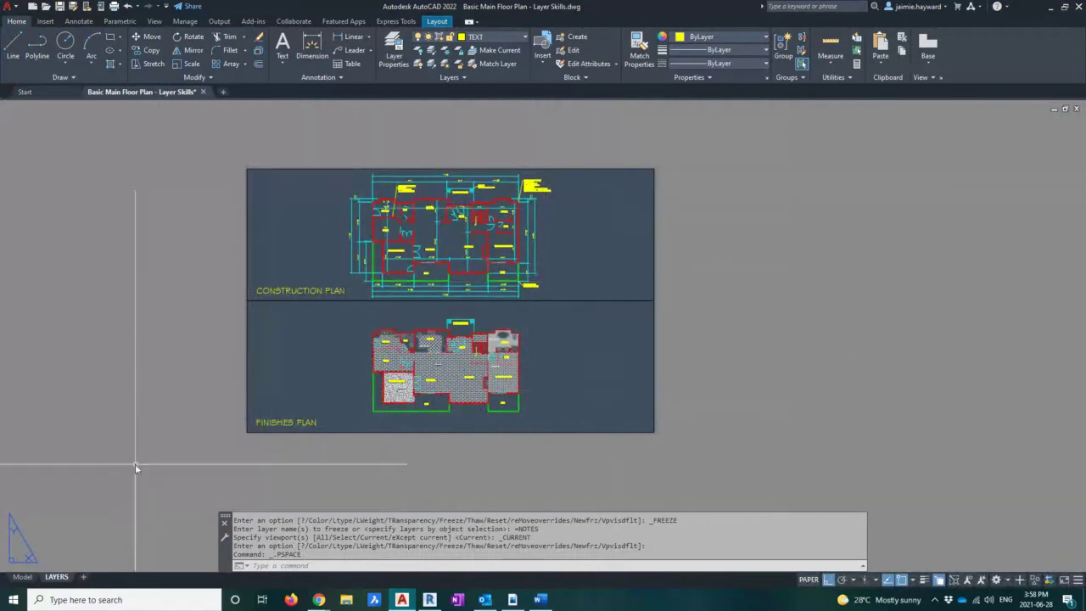
pyautogui.press('Escape')
pyautogui.press('Escape')
pyautogui.click(23, 576)
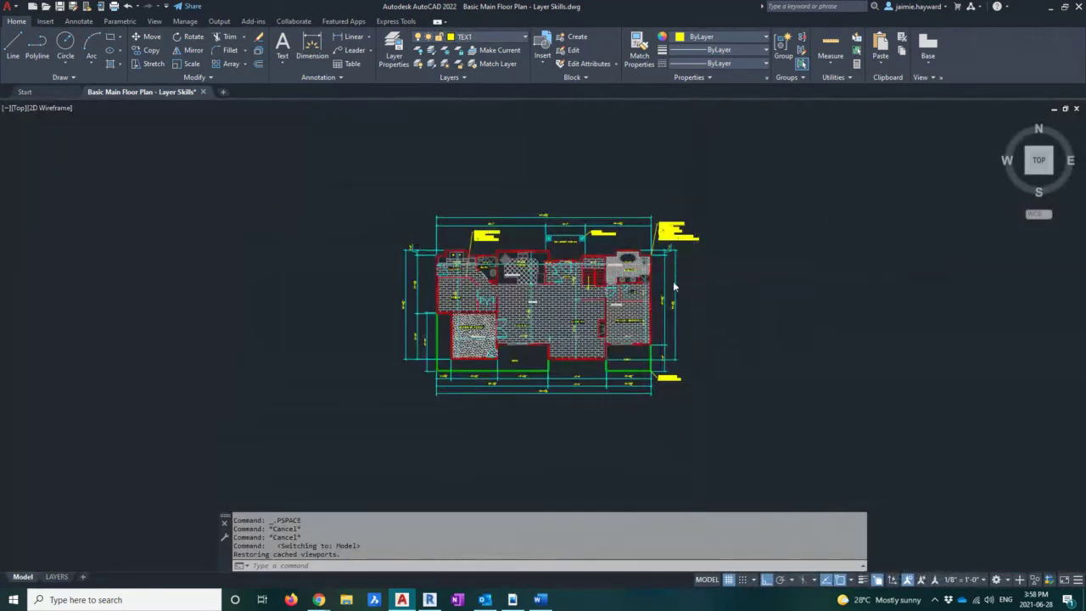
pyautogui.scroll(-7, 673, 280)
pyautogui.moveTo(671, 283); pyautogui.dragTo(478, 270, button='middle')
pyautogui.scroll(-6, 479, 270)
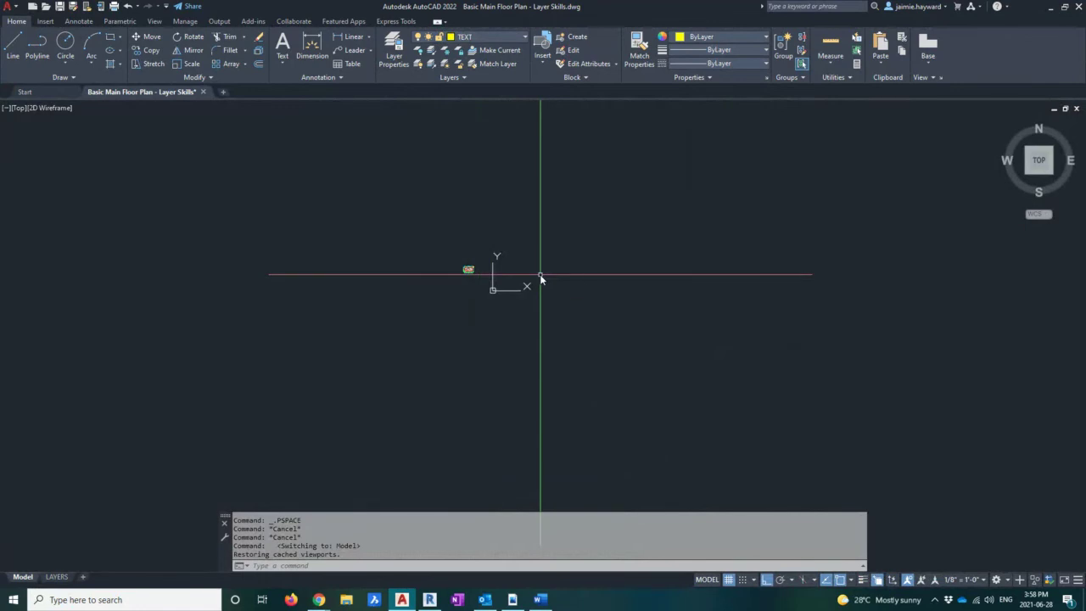
# - Zoom to the drawing extents in model space to view the complete floor plan
pyautogui.write('z')
pyautogui.press('Return')
pyautogui.write('e')
pyautogui.press('Return')
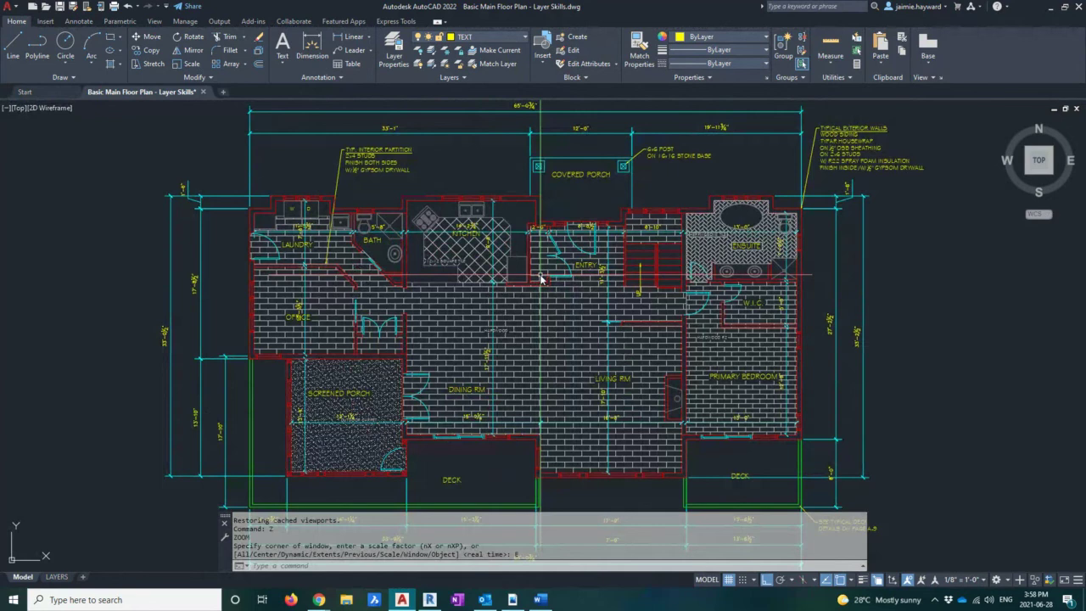
# - Return to the LAYERS layout and examine the FINISHES PLAN and CONSTRUCTION PLAN up close for wrongly displayed objects
pyautogui.click(56, 577)
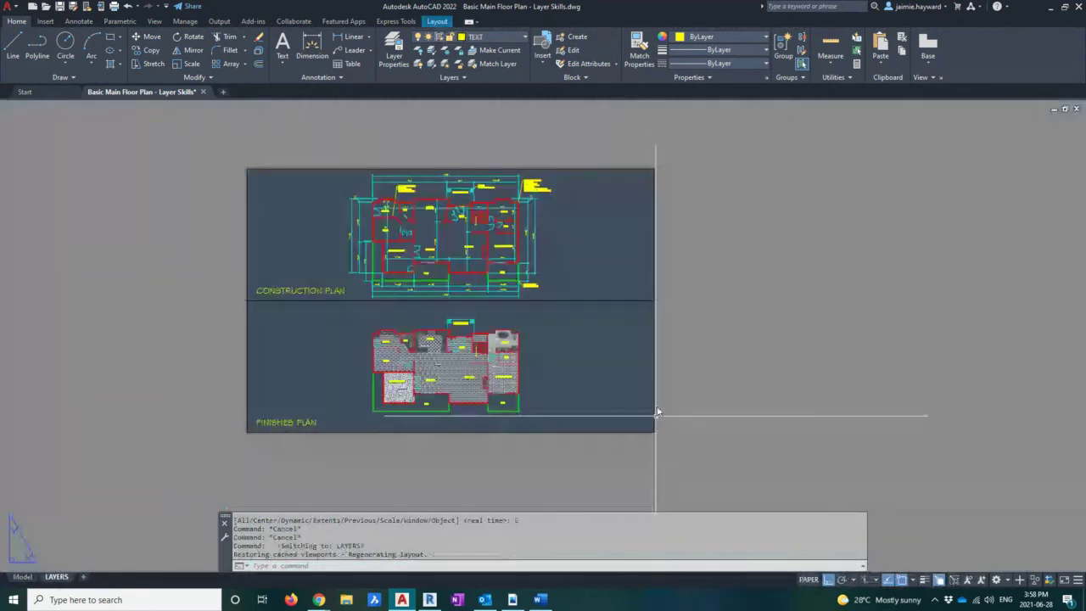
pyautogui.scroll(3, 659, 412)
pyautogui.moveTo(498, 308); pyautogui.dragTo(649, 320, button='middle')
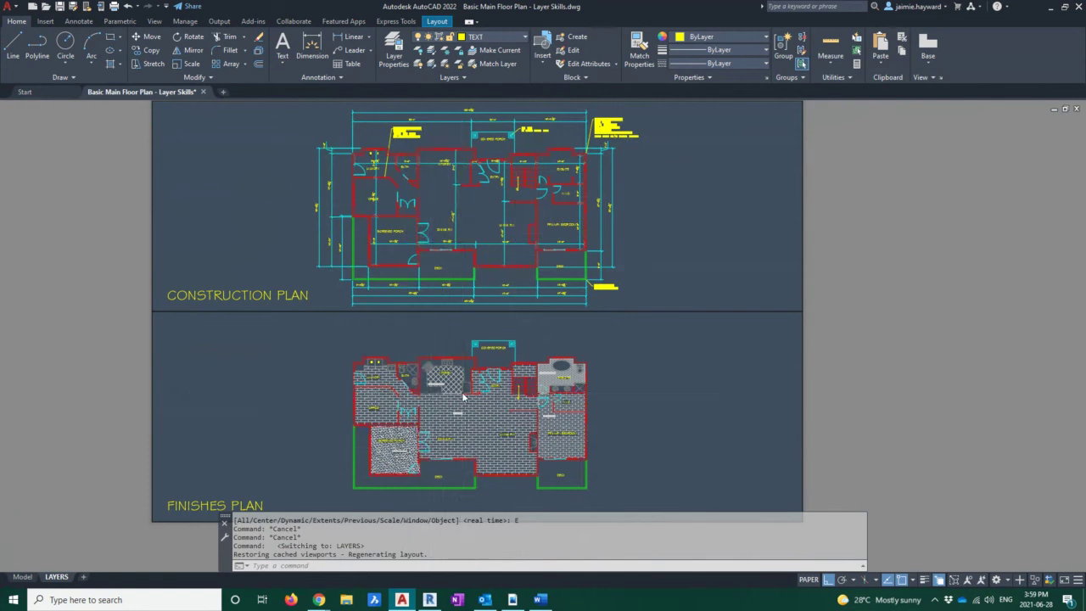
pyautogui.scroll(3, 468, 285)
pyautogui.scroll(2, 467, 284)
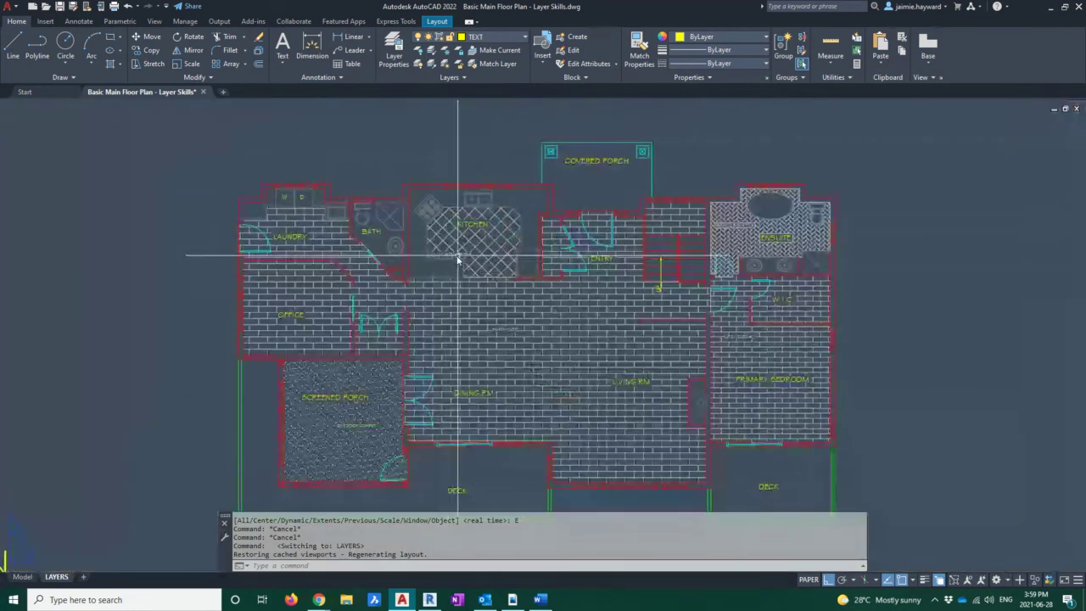
pyautogui.scroll(-4, 521, 388)
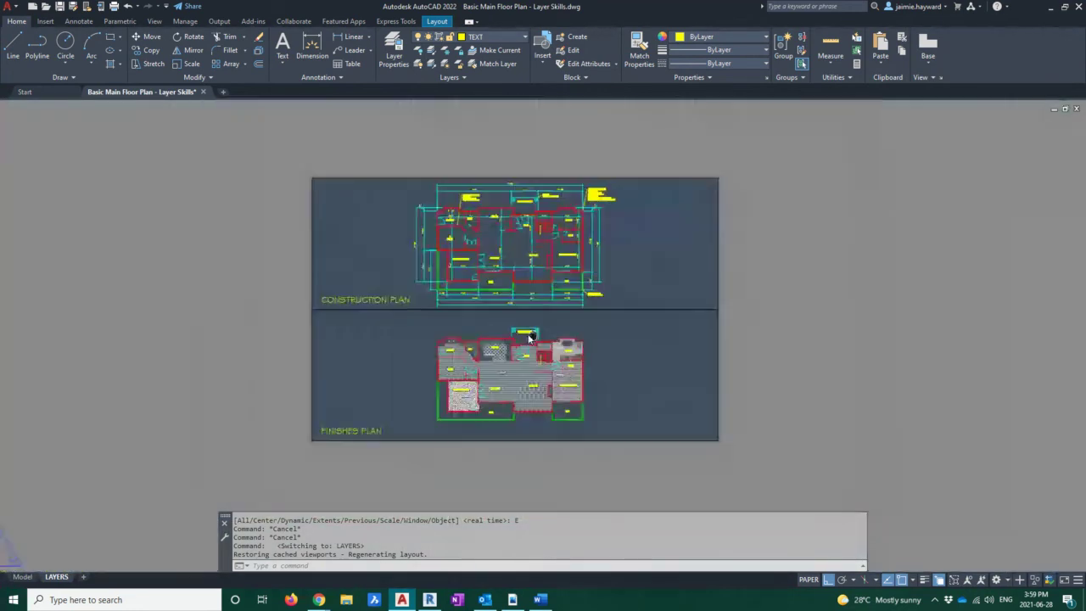
pyautogui.scroll(5, 522, 331)
pyautogui.moveTo(522, 331); pyautogui.dragTo(553, 312, button='middle')
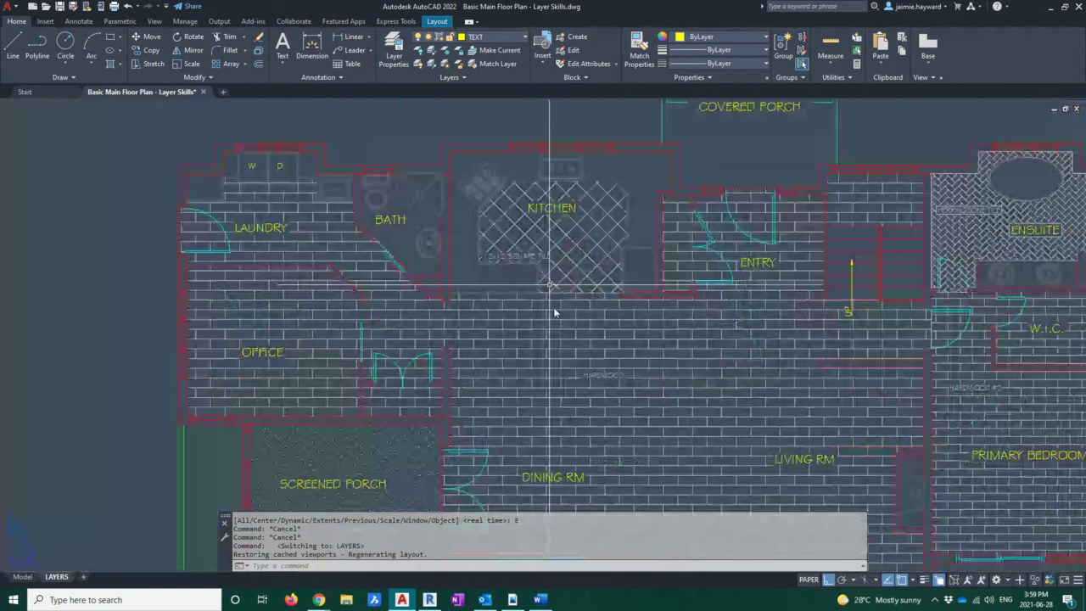
pyautogui.scroll(-4, 546, 298)
pyautogui.scroll(2, 487, 309)
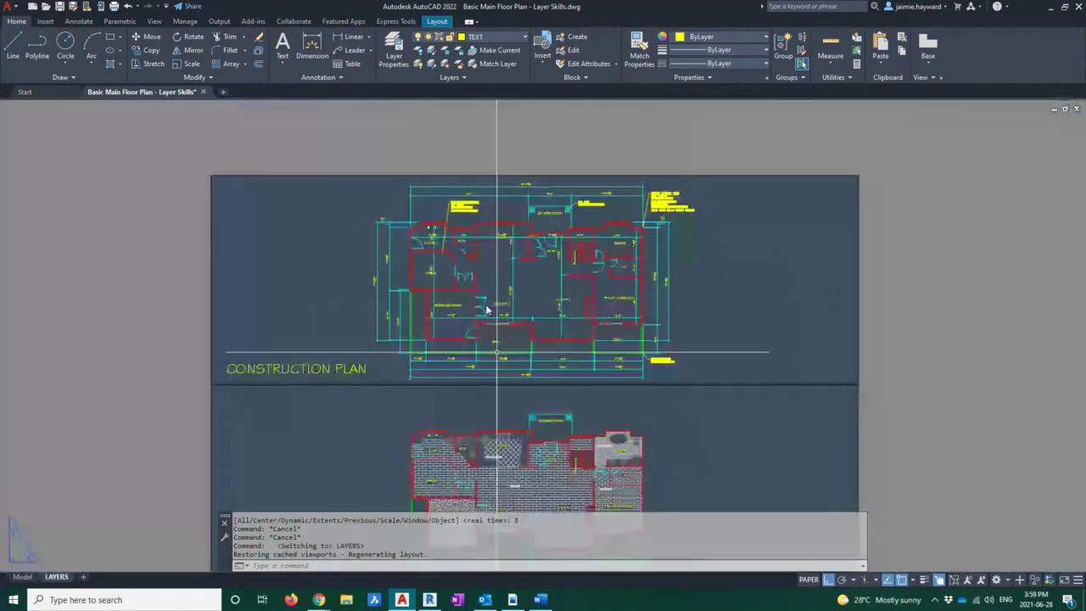
pyautogui.scroll(6, 424, 236)
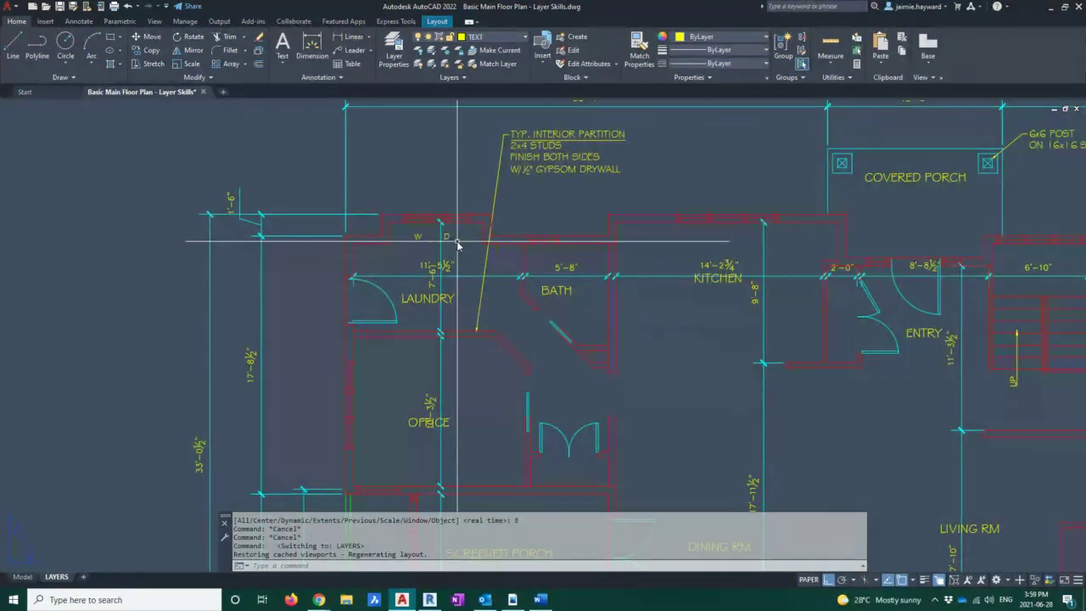
pyautogui.scroll(-5, 457, 244)
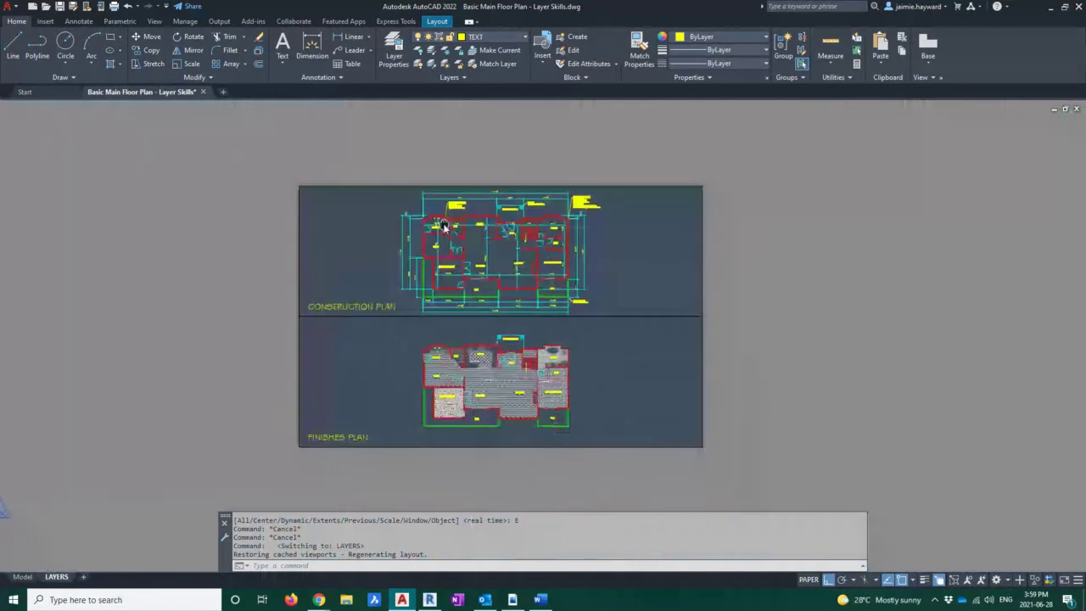
# - In model space, match the properties of the laundry's washer outline onto the W and D labels
pyautogui.click(23, 576)
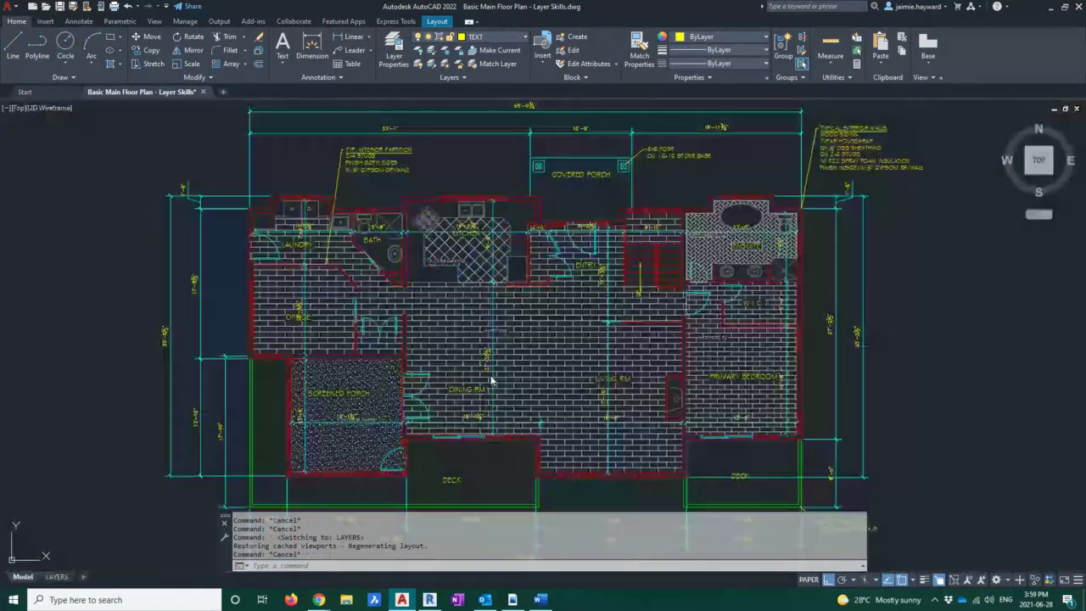
pyautogui.scroll(4, 292, 212)
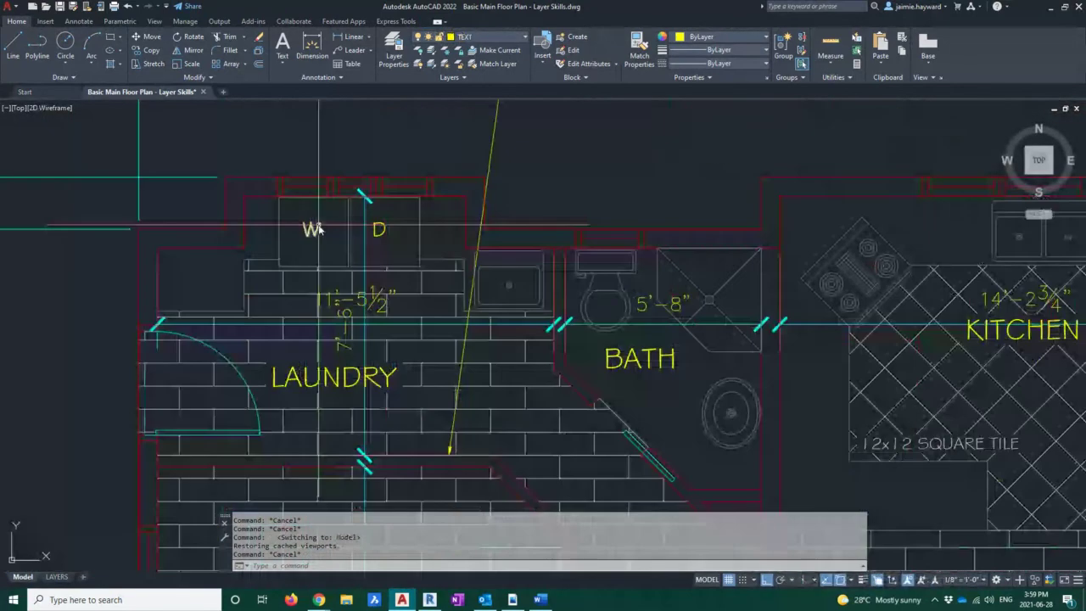
pyautogui.press('Escape')
pyautogui.press('Escape')
pyautogui.write('MA')
pyautogui.press('Return')
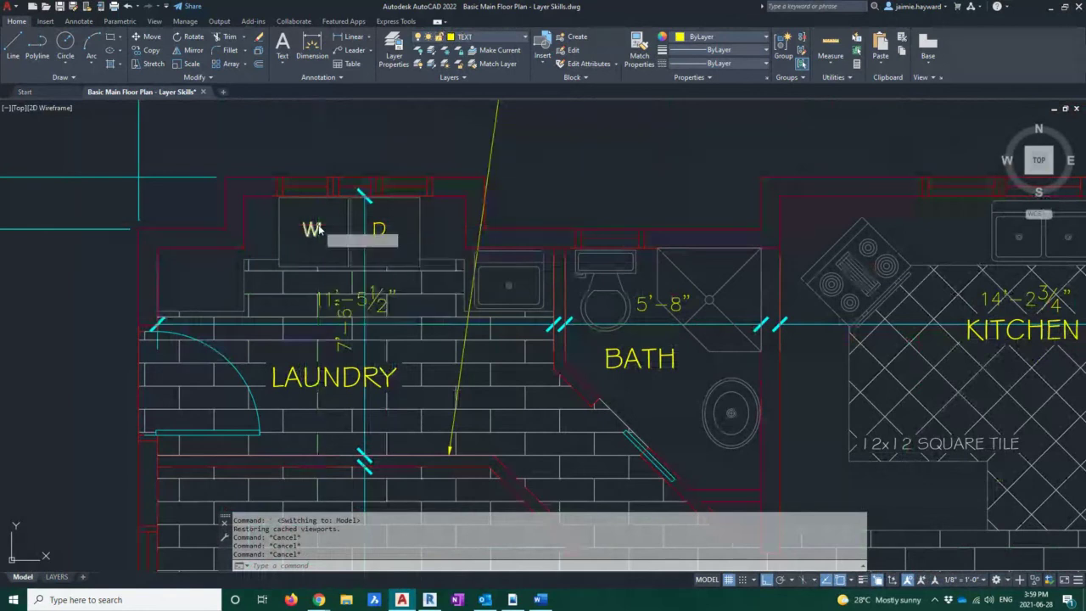
pyautogui.click(281, 227)
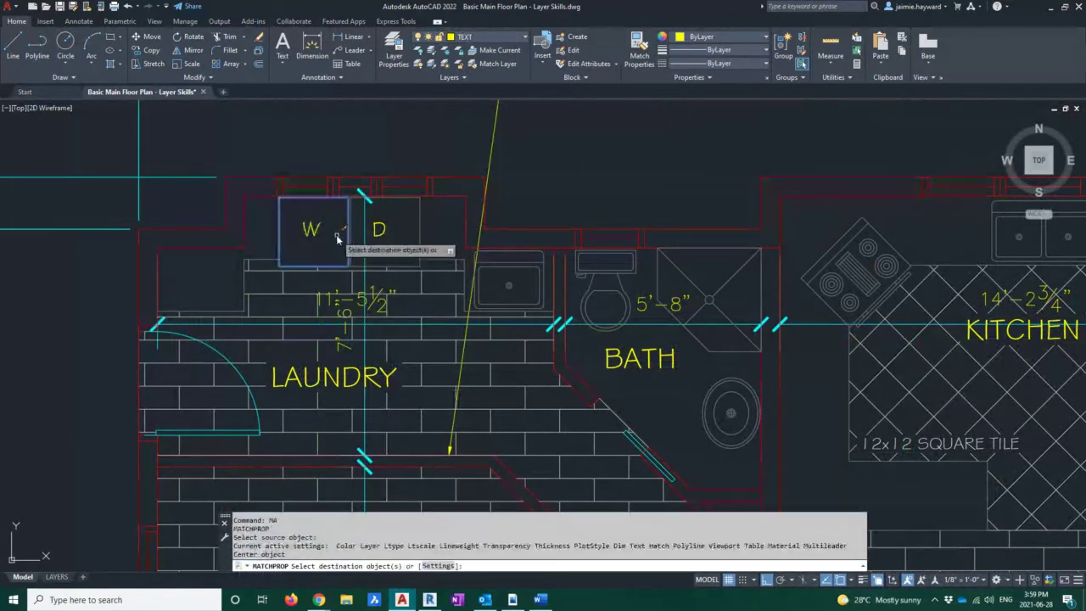
pyautogui.click(376, 237)
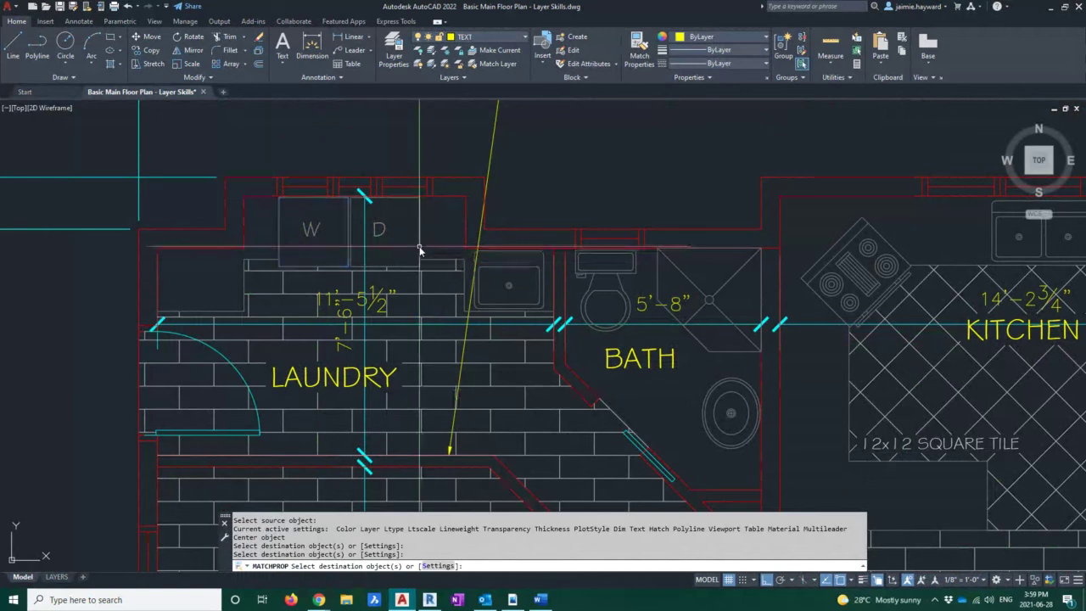
pyautogui.press('Escape')
pyautogui.scroll(-7, 276, 229)
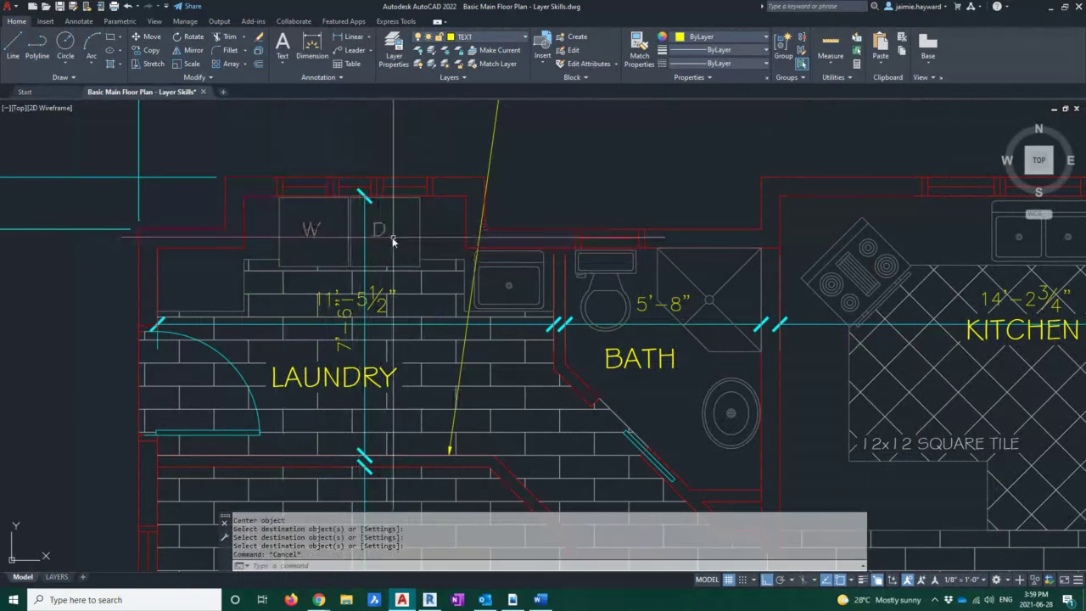
pyautogui.scroll(-2, 339, 212)
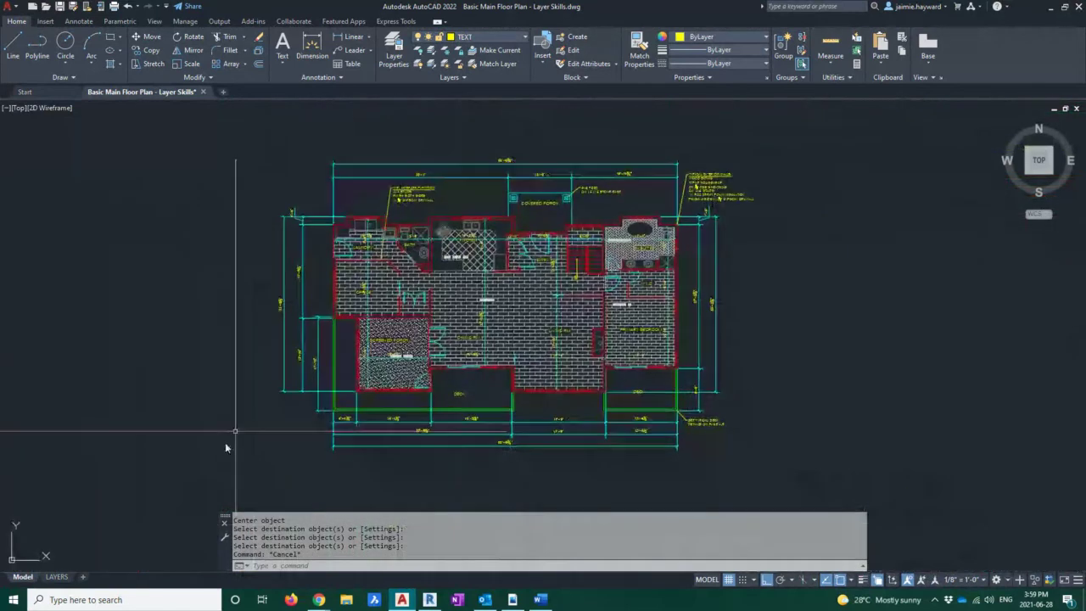
# - Return to the LAYERS layout and check the laundry area of the CONSTRUCTION PLAN for the W and D labels
pyautogui.click(56, 576)
pyautogui.scroll(6, 376, 264)
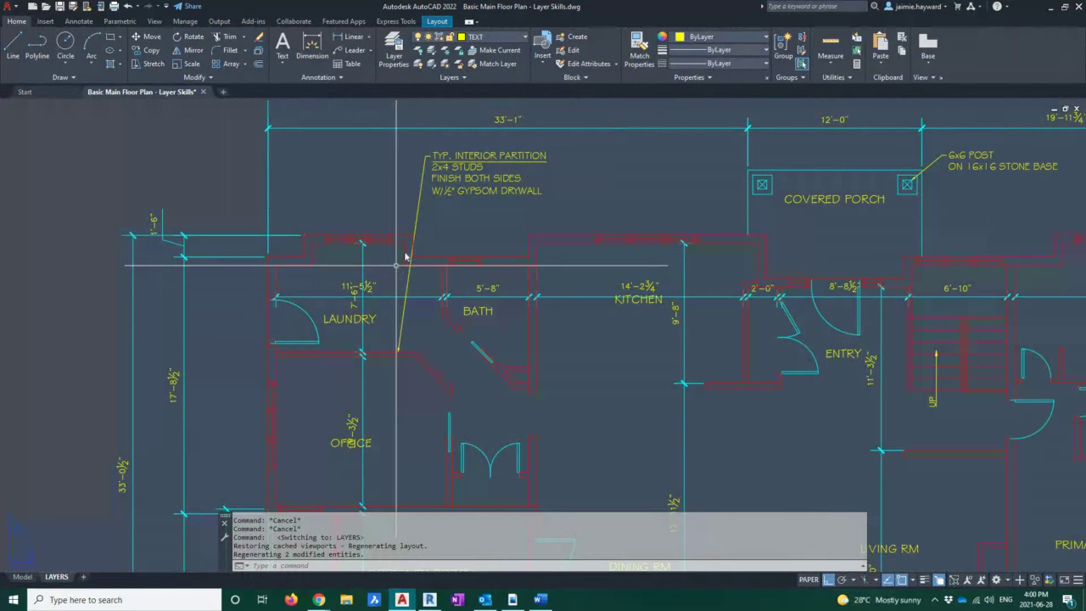
pyautogui.scroll(-5, 395, 266)
pyautogui.scroll(-3, 392, 262)
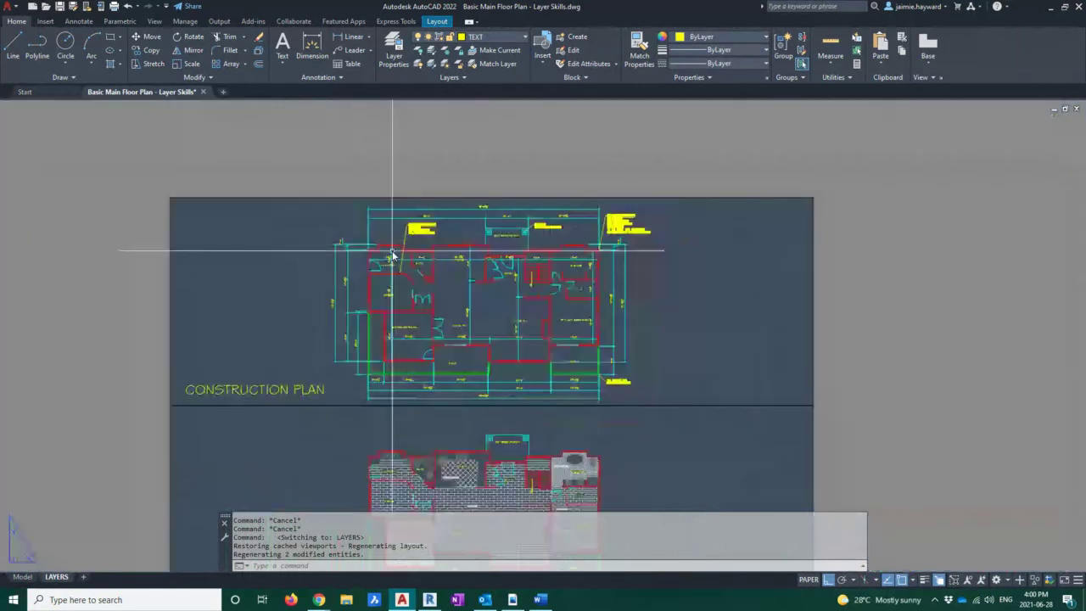
pyautogui.moveTo(466, 263); pyautogui.dragTo(466, 263, button='middle')
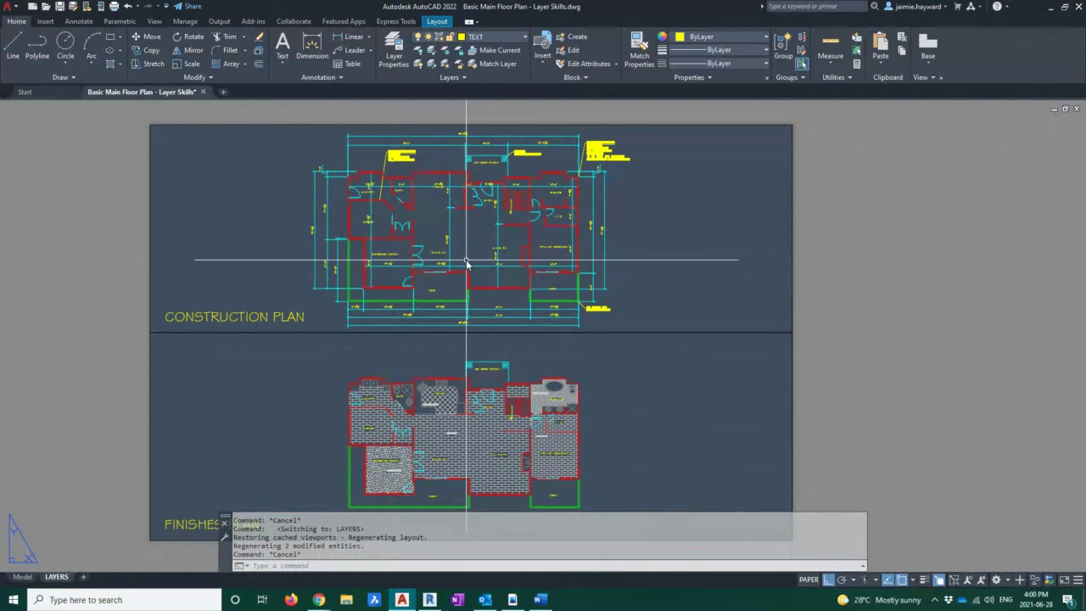
# - Compare the complete floor plan in model space with the two plans on the LAYERS layout
pyautogui.click(22, 576)
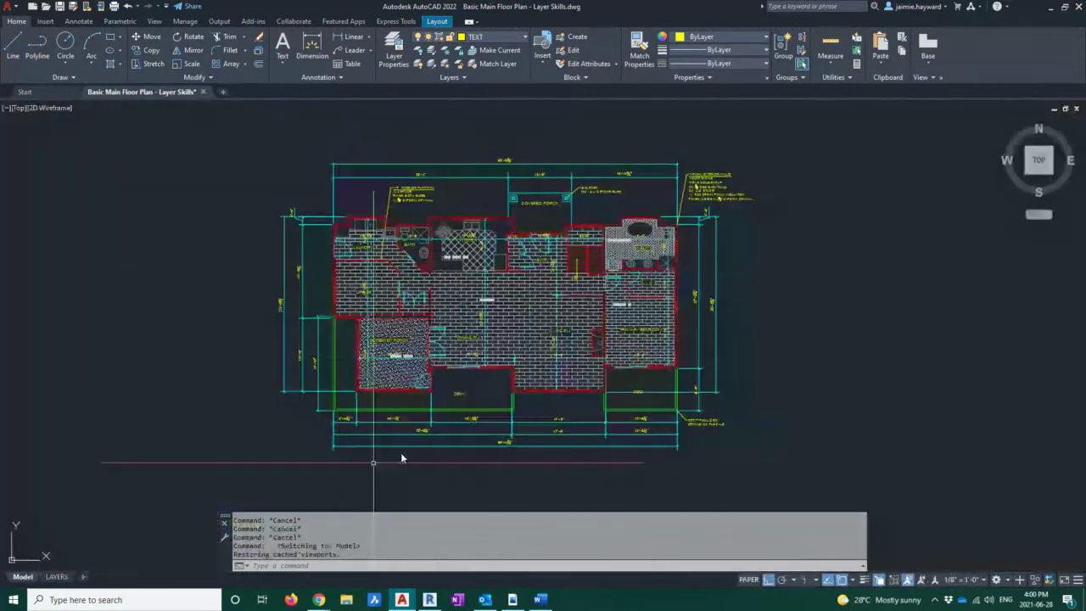
pyautogui.click(56, 576)
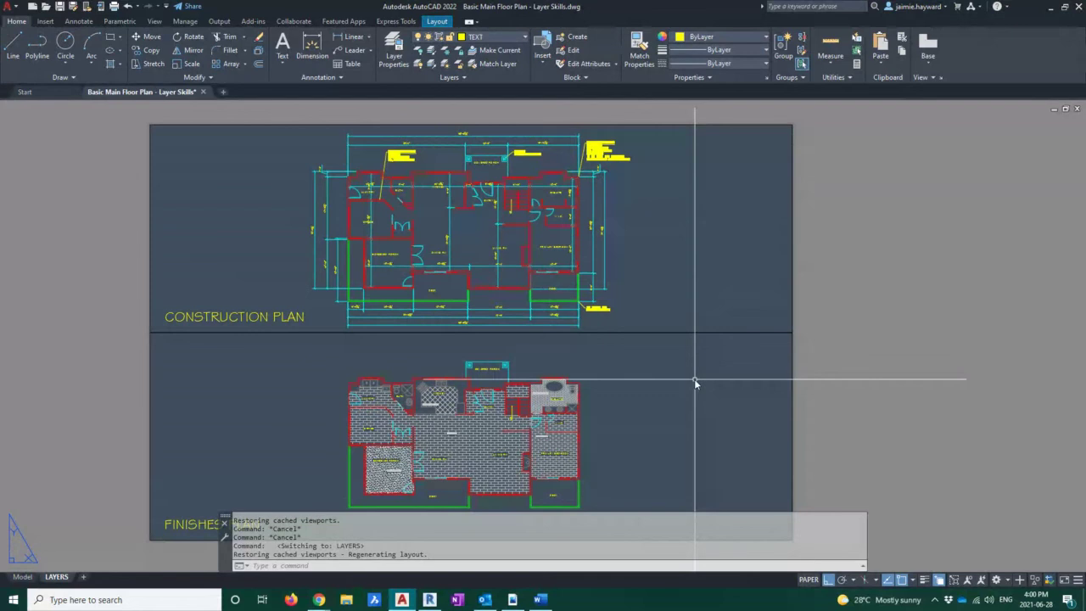
pyautogui.hotkey('alt', 'Tab')
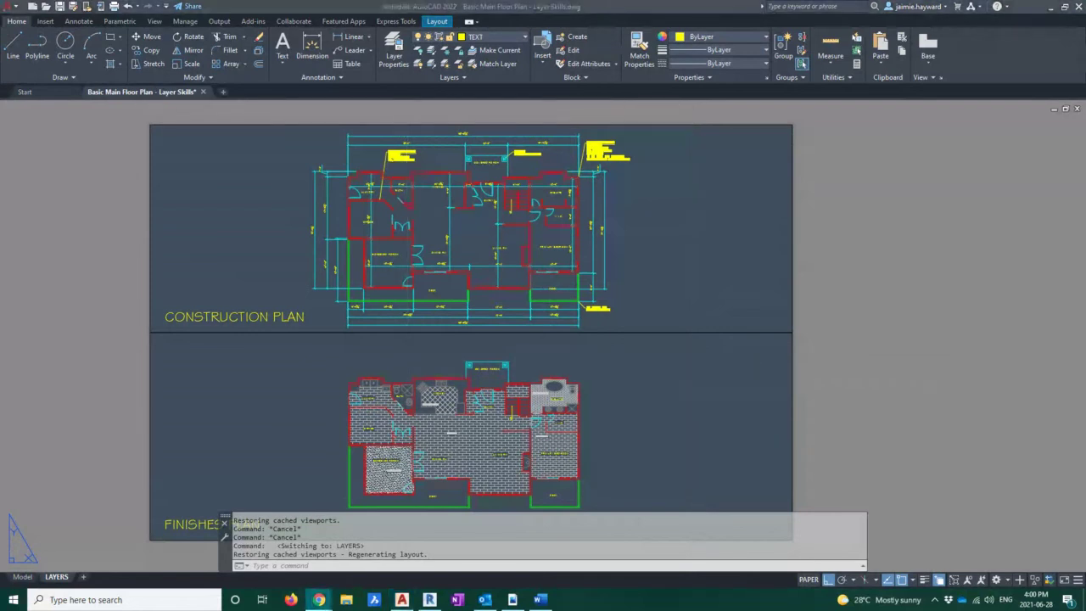